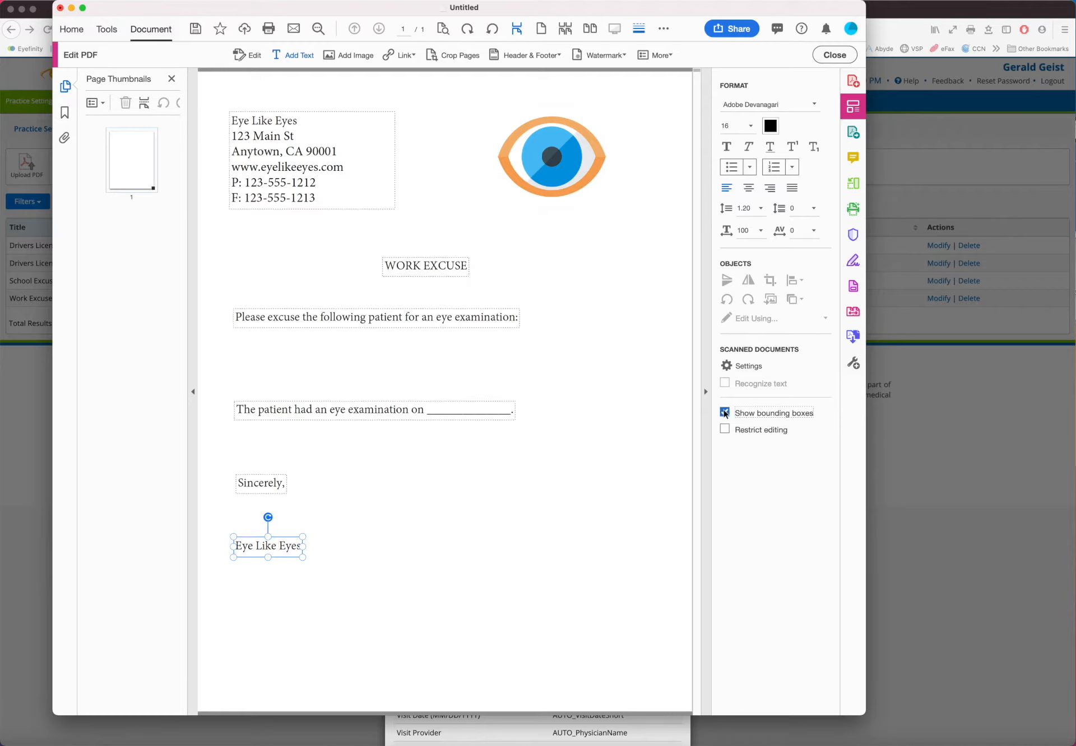
- Shift the Please excuse and examination-date sentences left onto the letterhead's margin
click(290, 319)
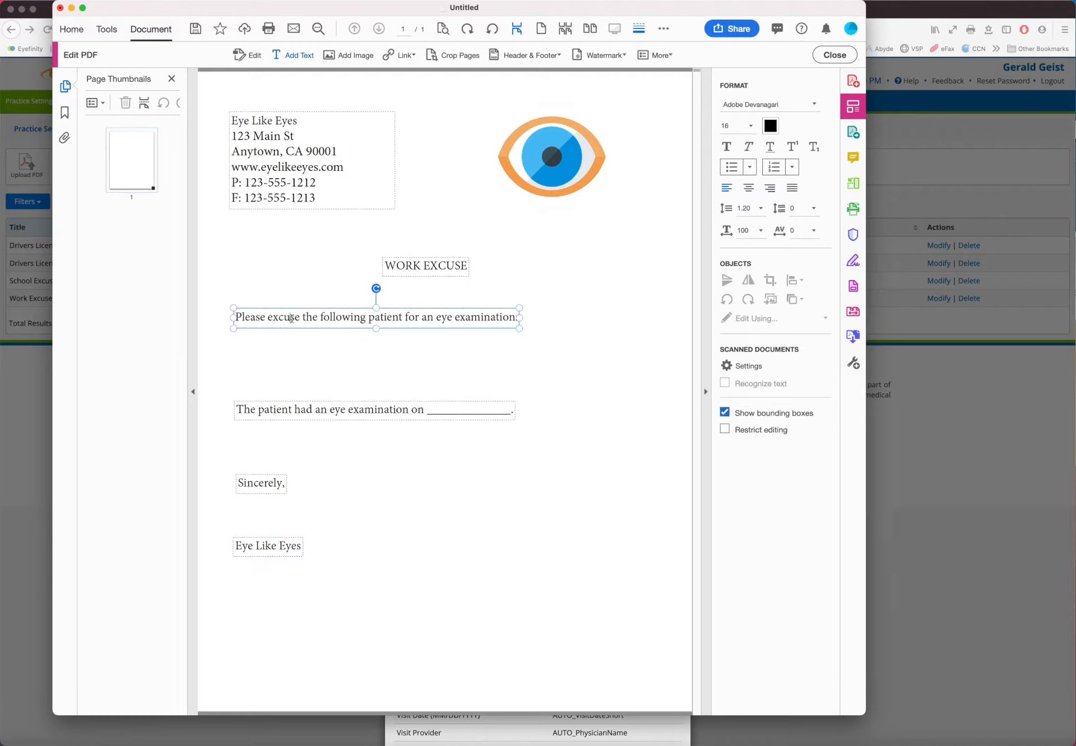
drag(301, 327, 294, 327)
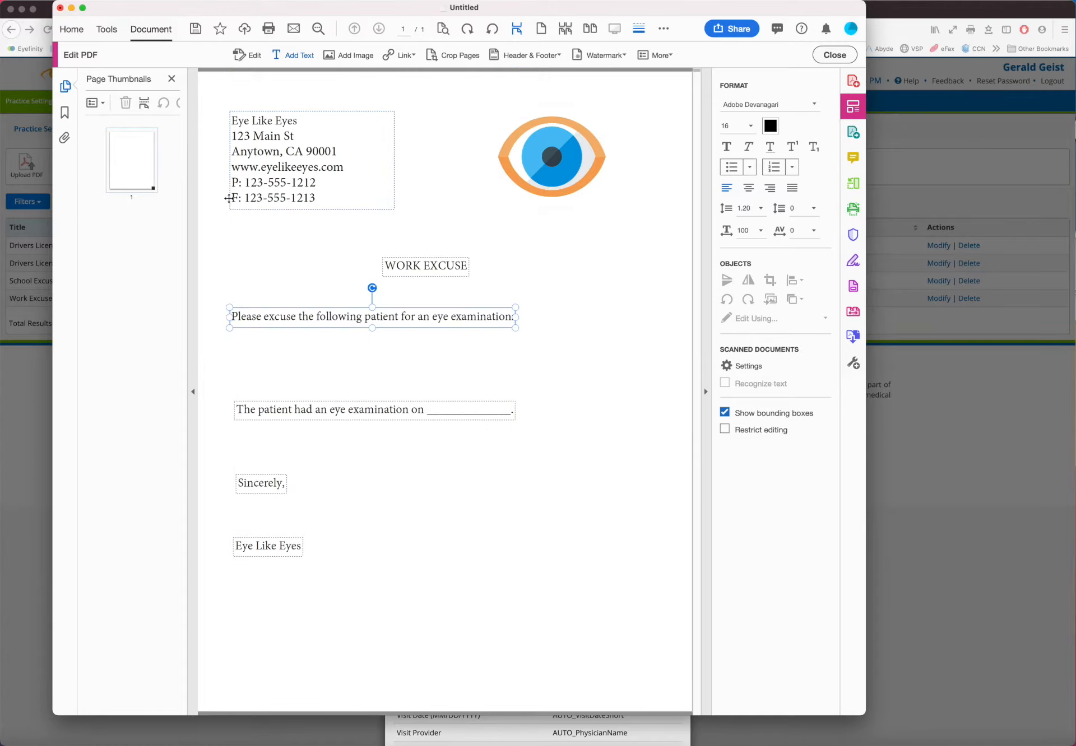
click(279, 413)
drag(282, 419, 277, 419)
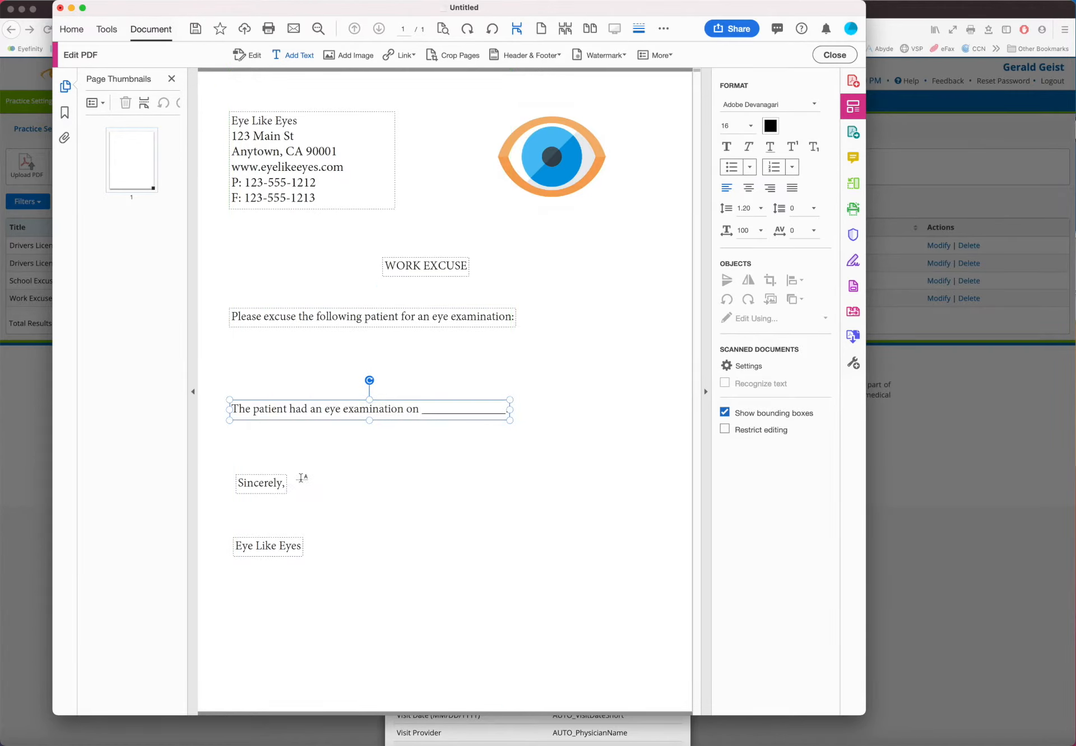
- Align Sincerely and Eye Like Eyes with the left margin and begin saving the letter
click(271, 493)
drag(271, 493, 260, 495)
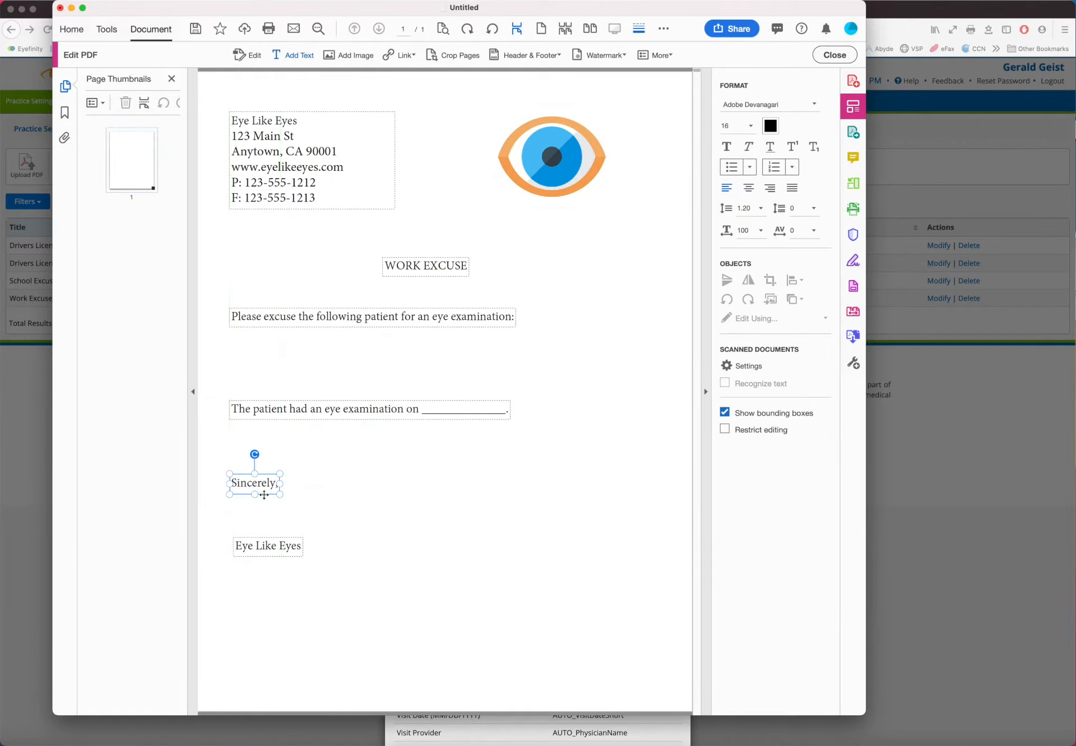
click(258, 549)
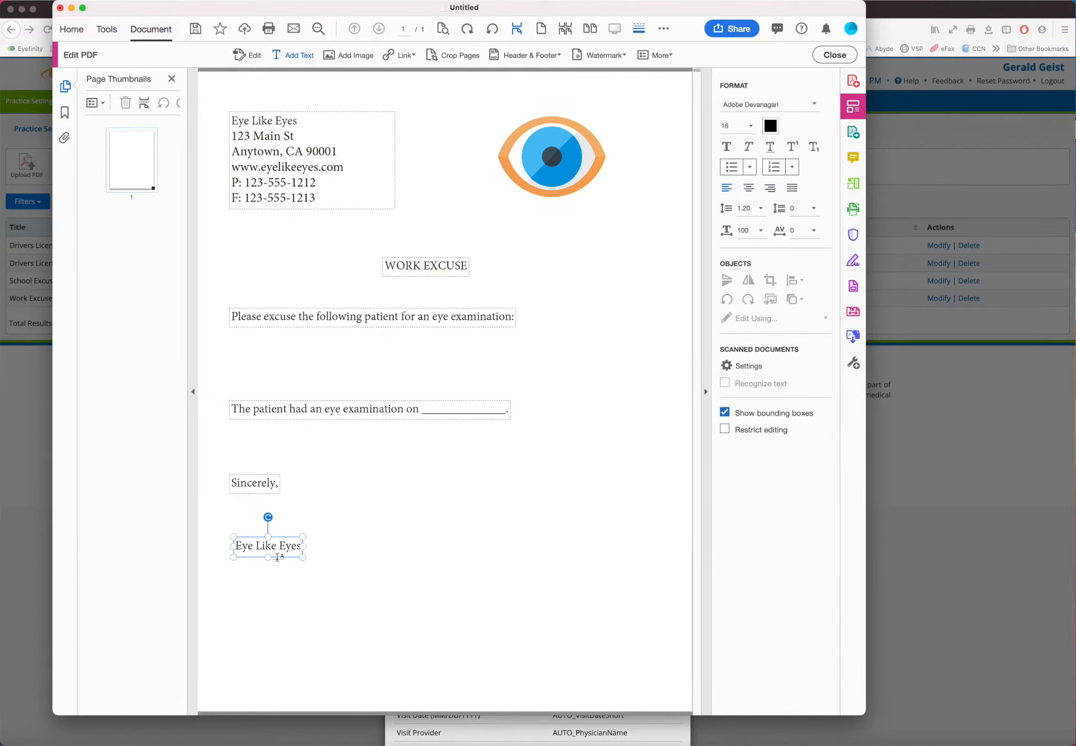
drag(277, 559, 274, 558)
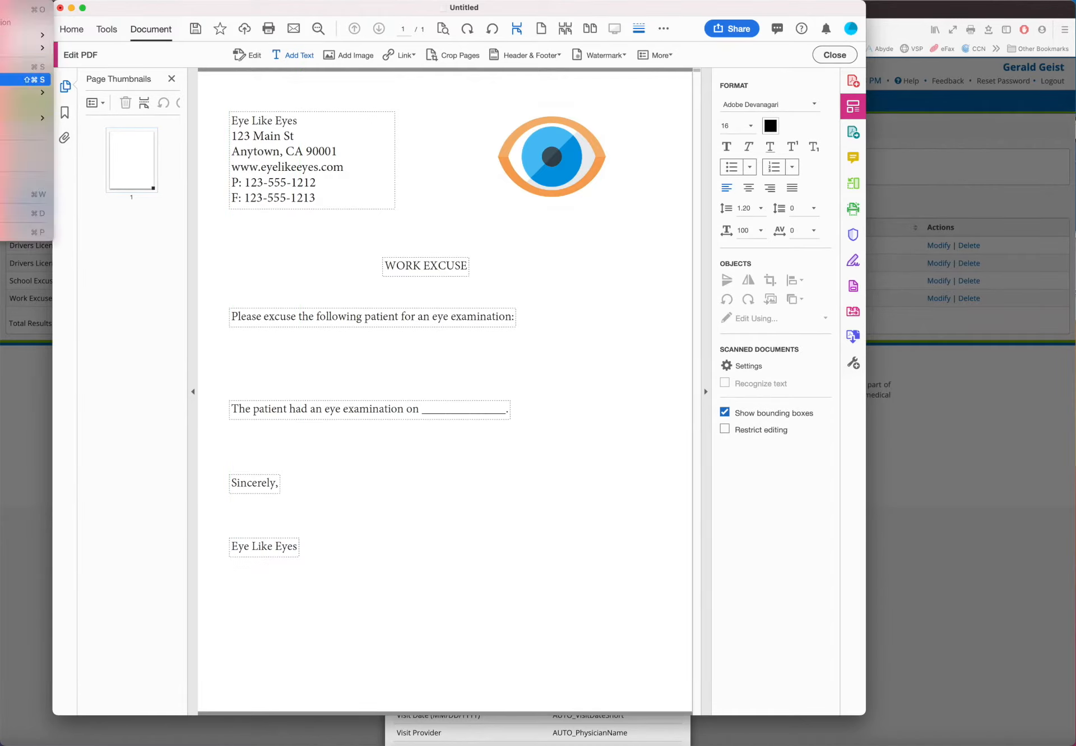
key(super+s)
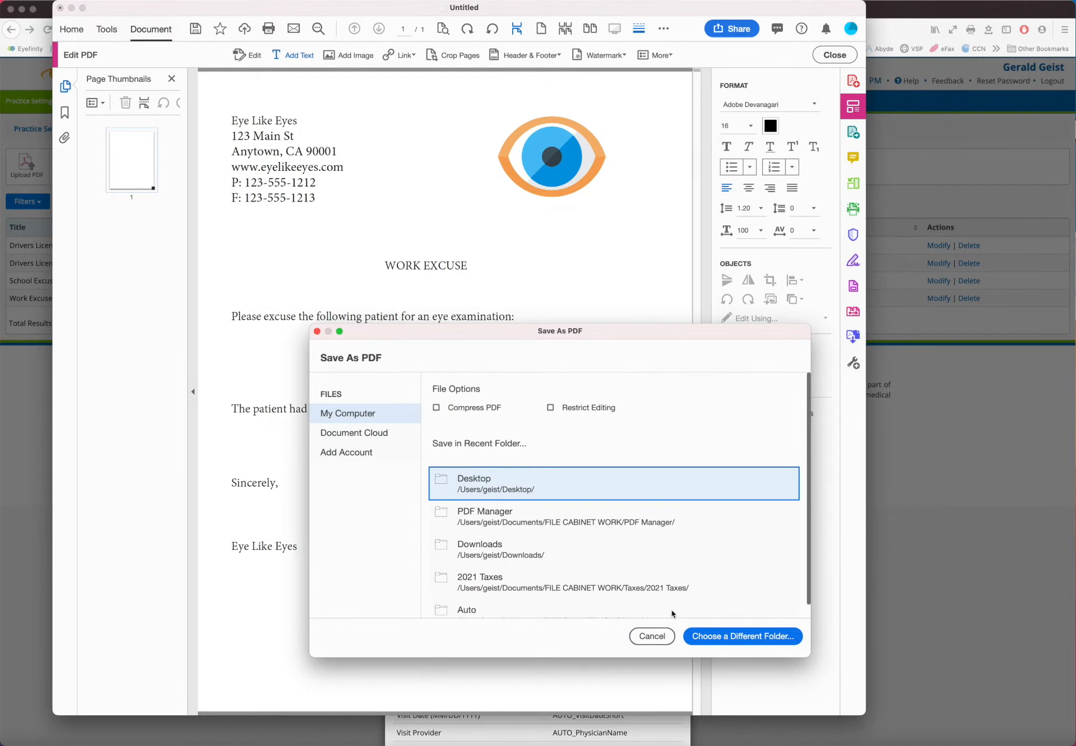
- Save the letter in the Desktop folder under the file name EyeLike-WORK
click(591, 478)
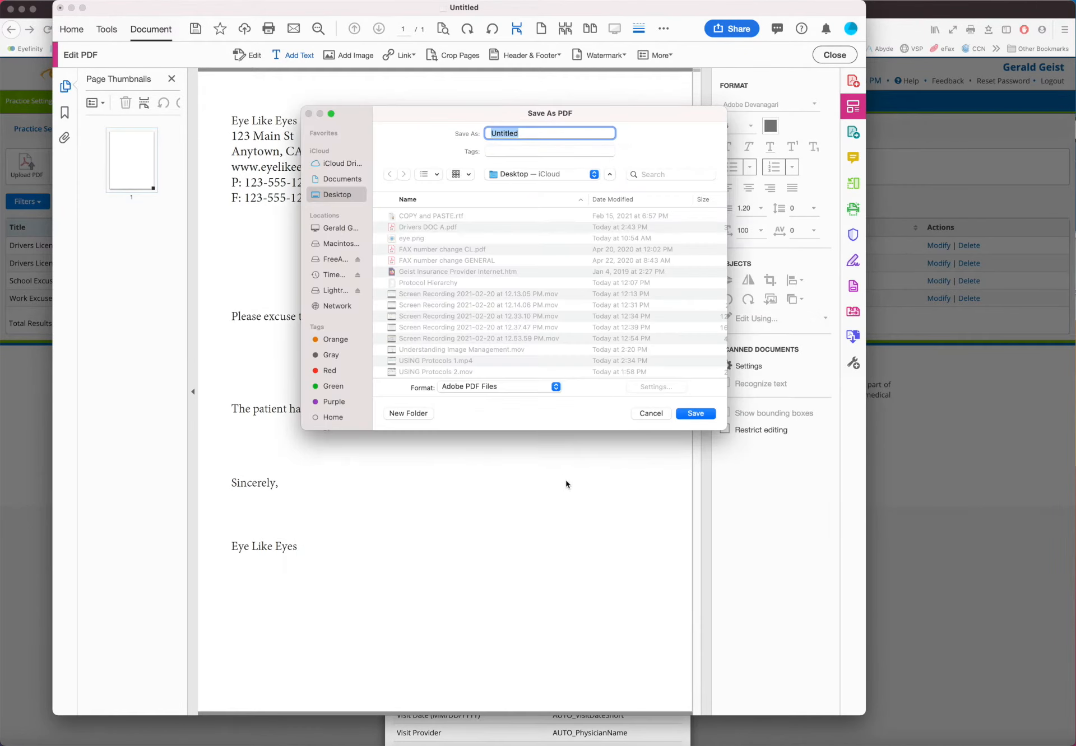
text(EyeLike-WORK)
key(Return)
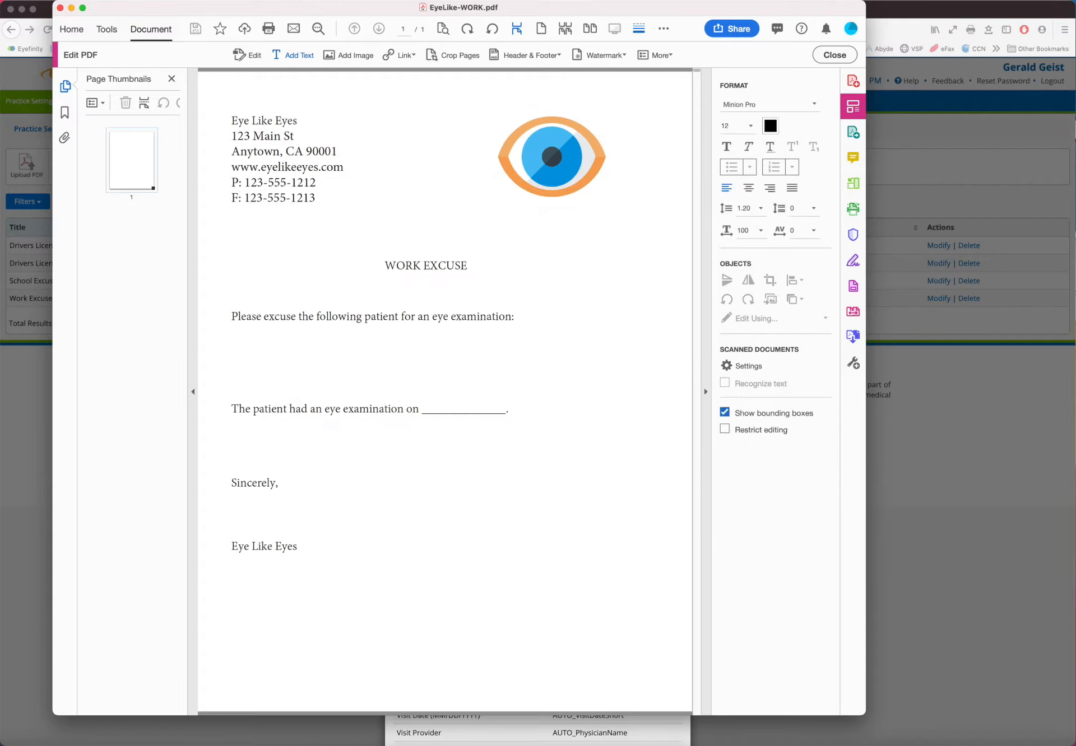
click(446, 266)
- Recheck the WORK EXCUSE heading's centred position, then exit Edit PDF mode
click(441, 271)
click(834, 54)
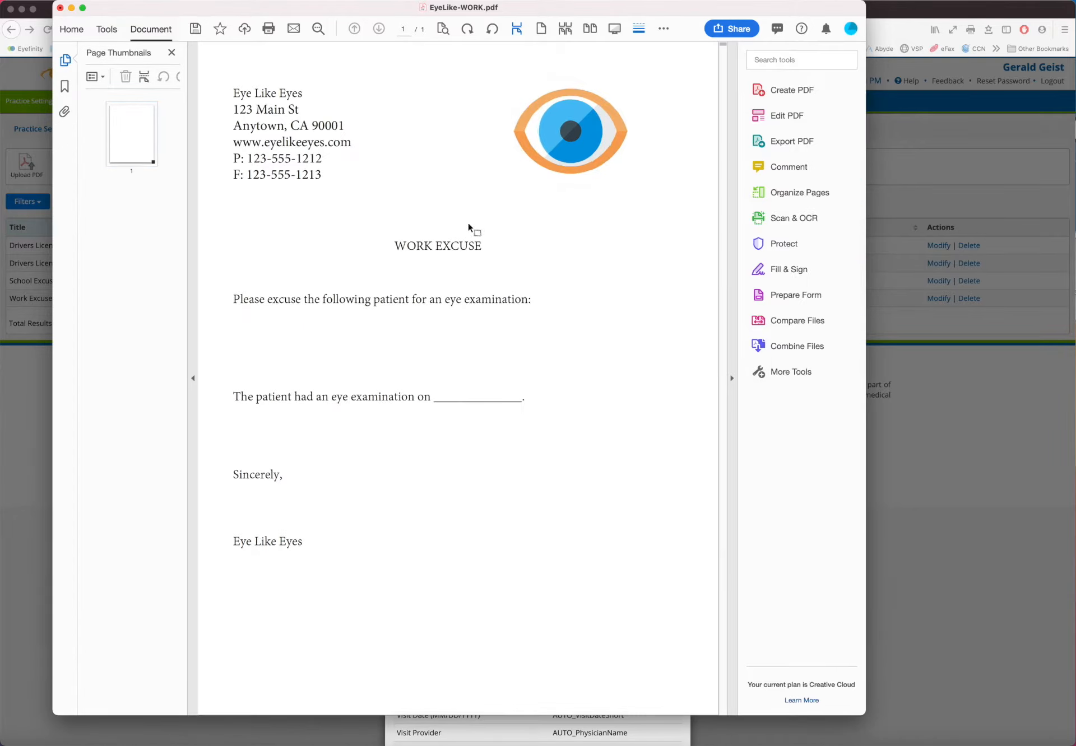
click(790, 115)
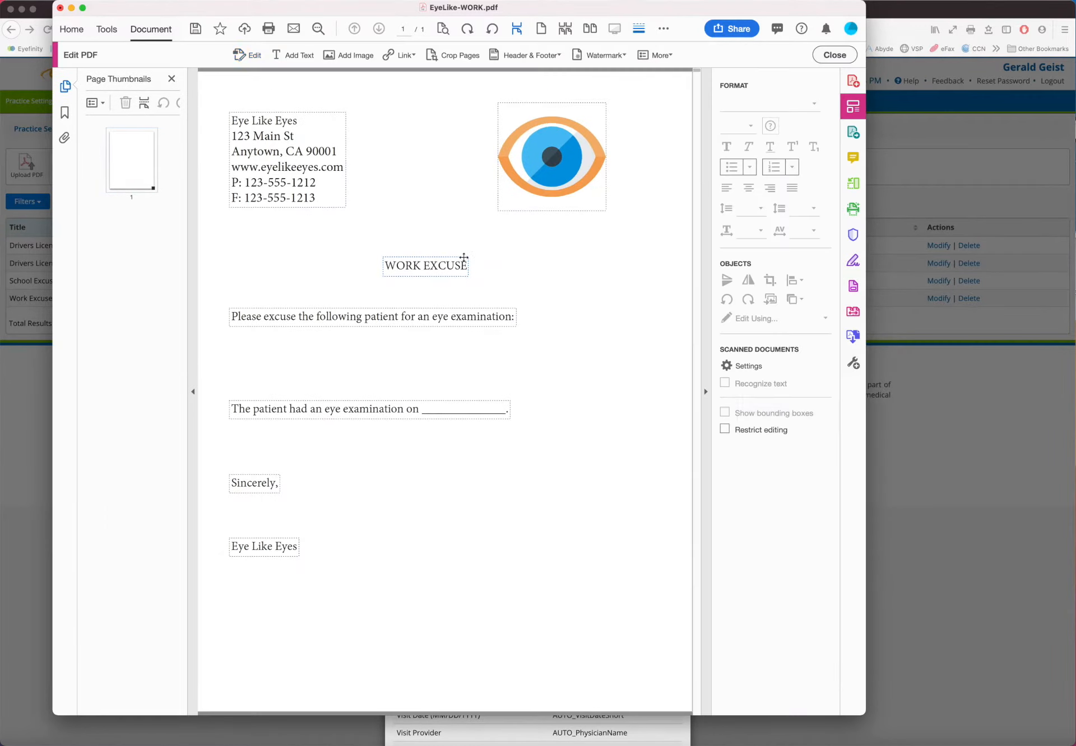
click(450, 276)
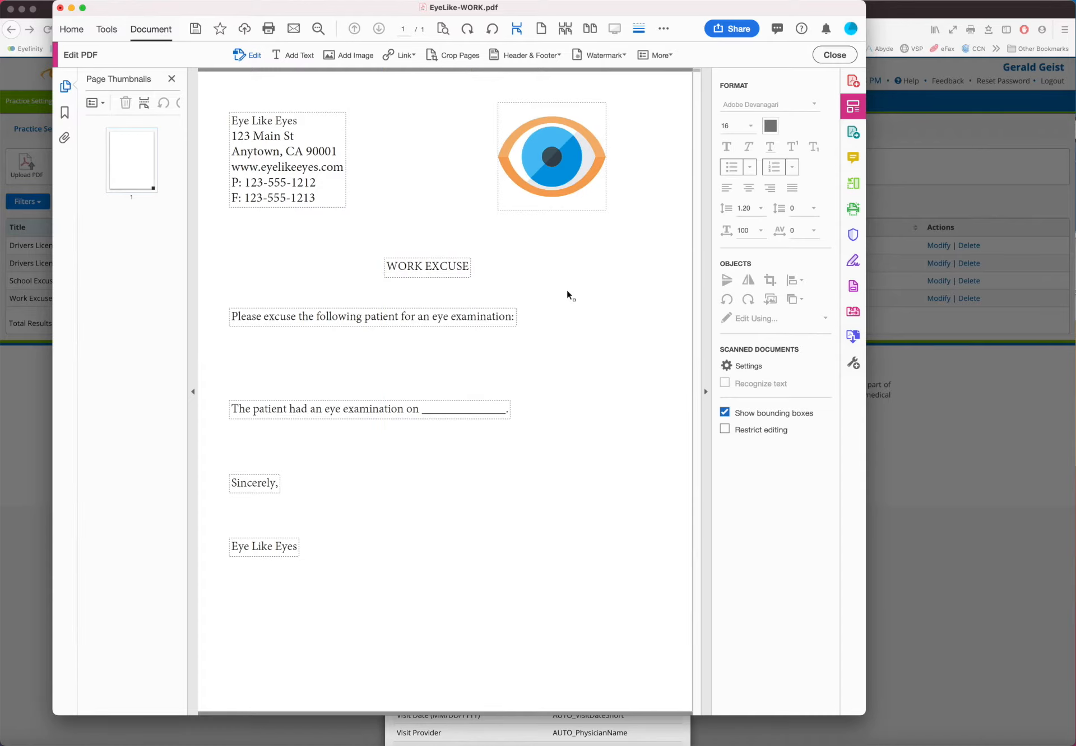
click(834, 55)
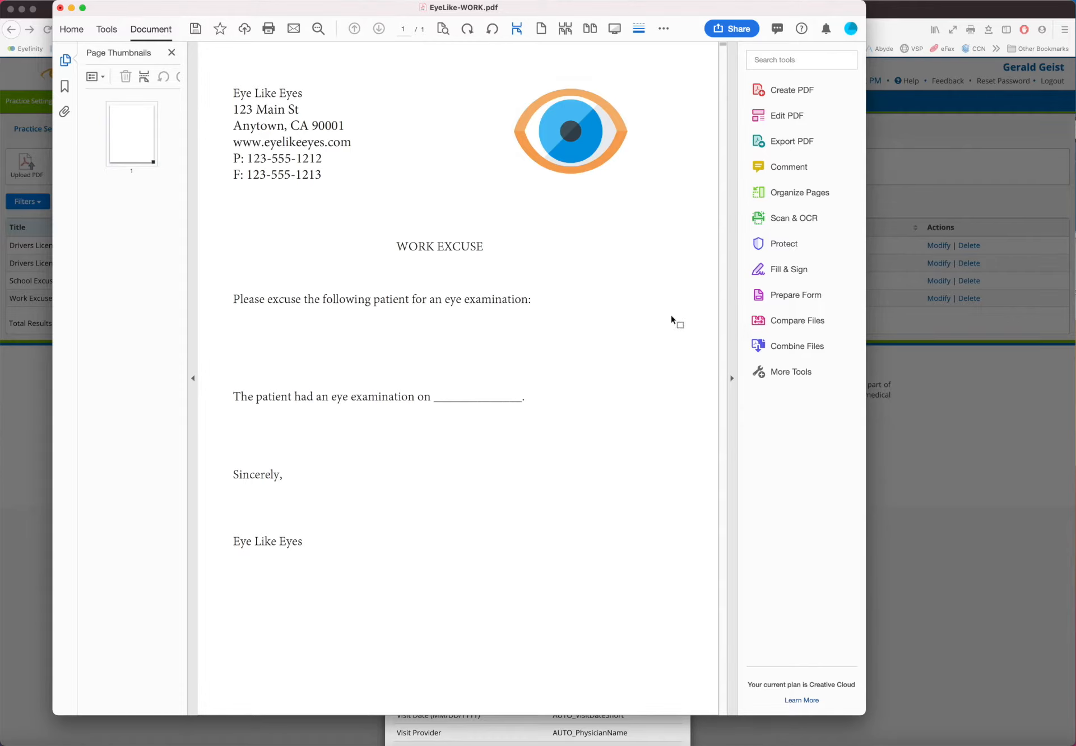
- Run Prepare Form on the letter, saving and replacing EyeLike-WORK.pdf to detect fields
click(779, 296)
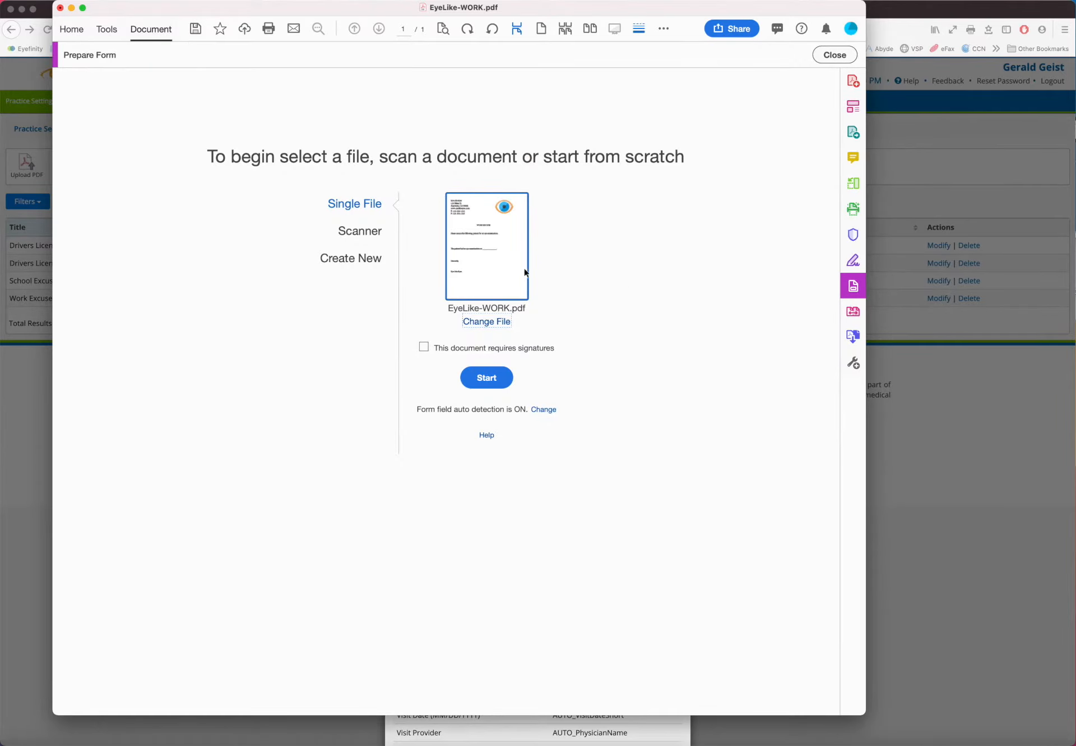
click(832, 54)
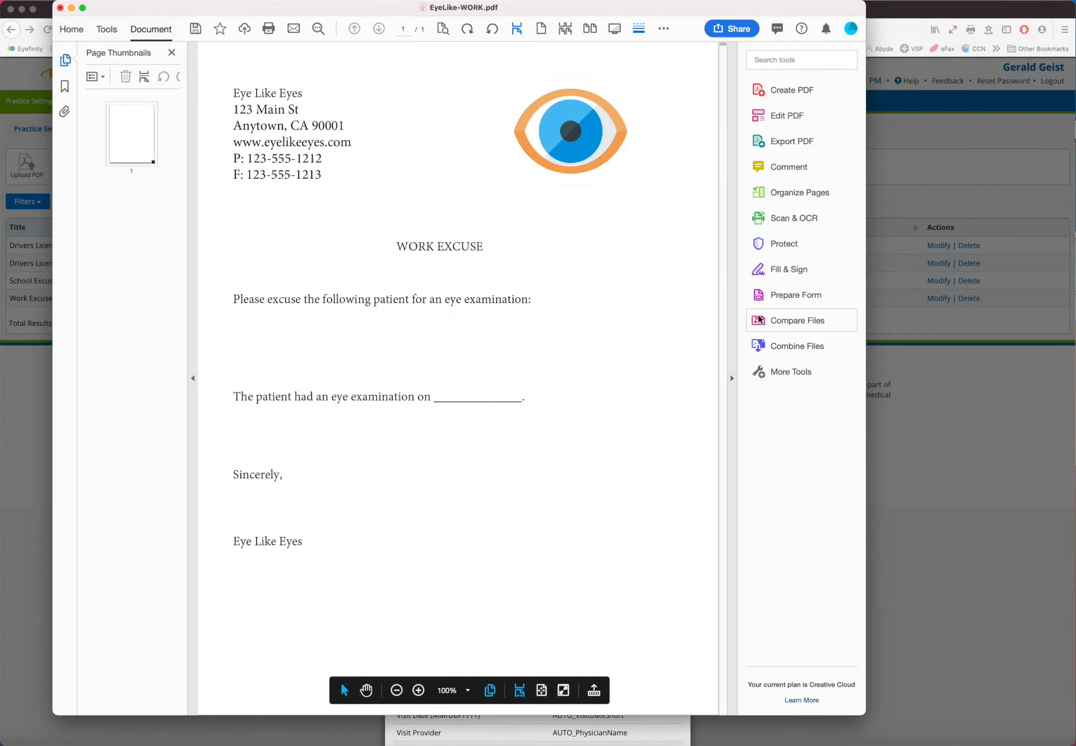
click(785, 300)
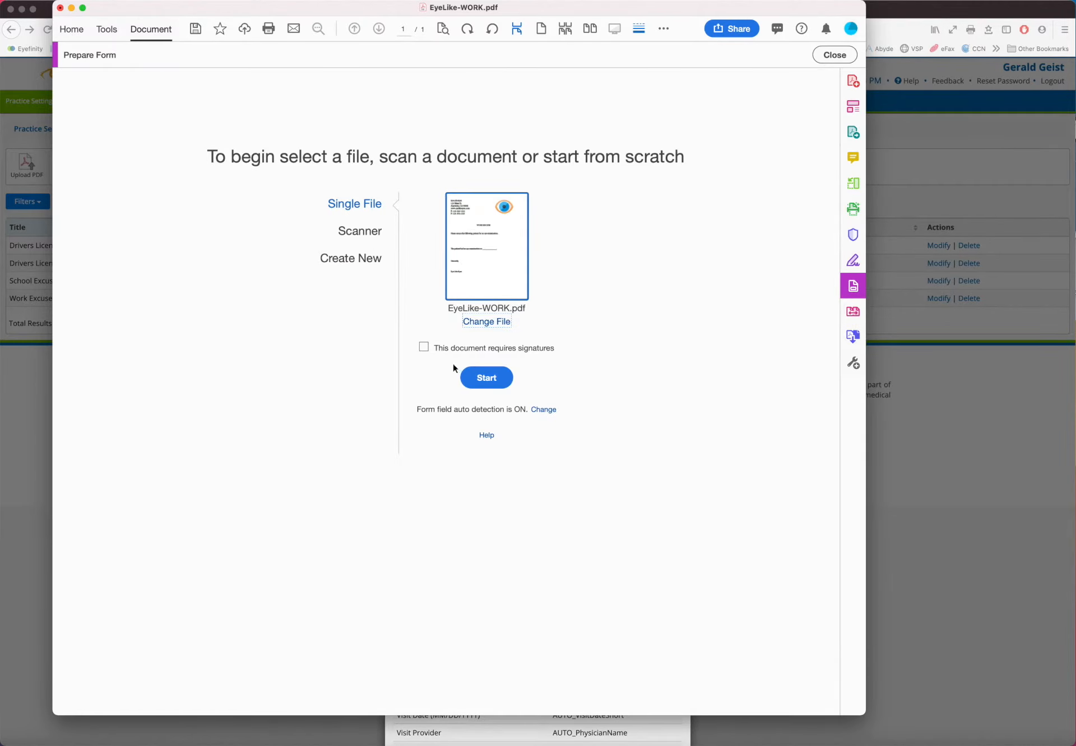
click(481, 378)
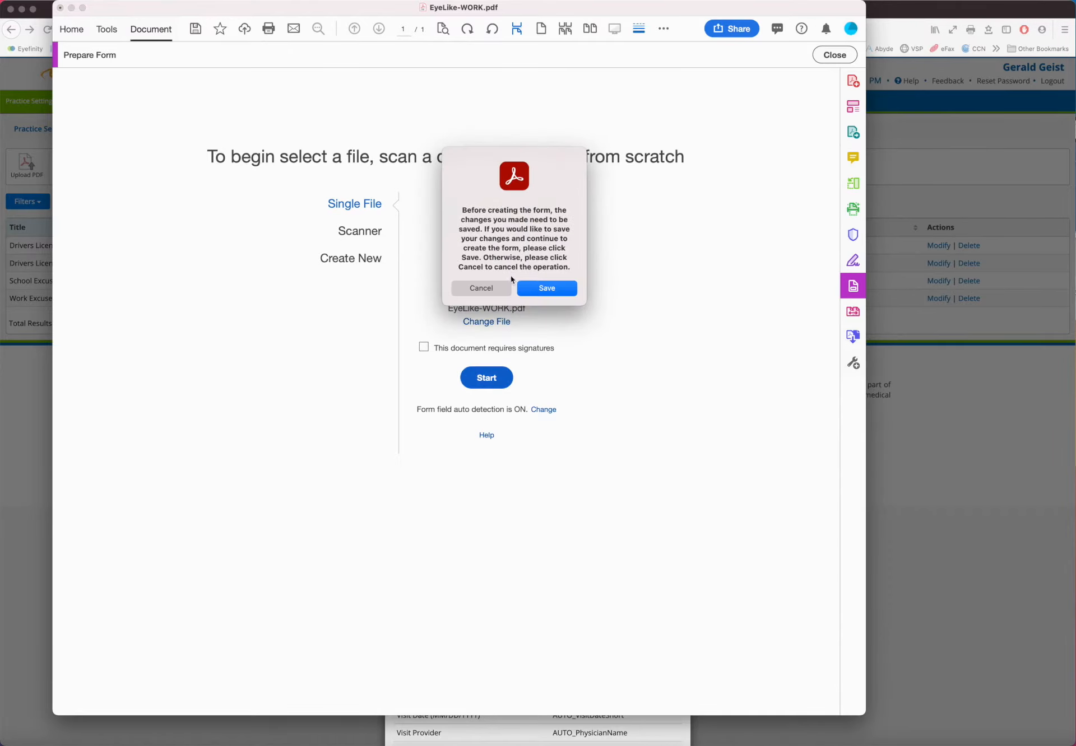
click(541, 291)
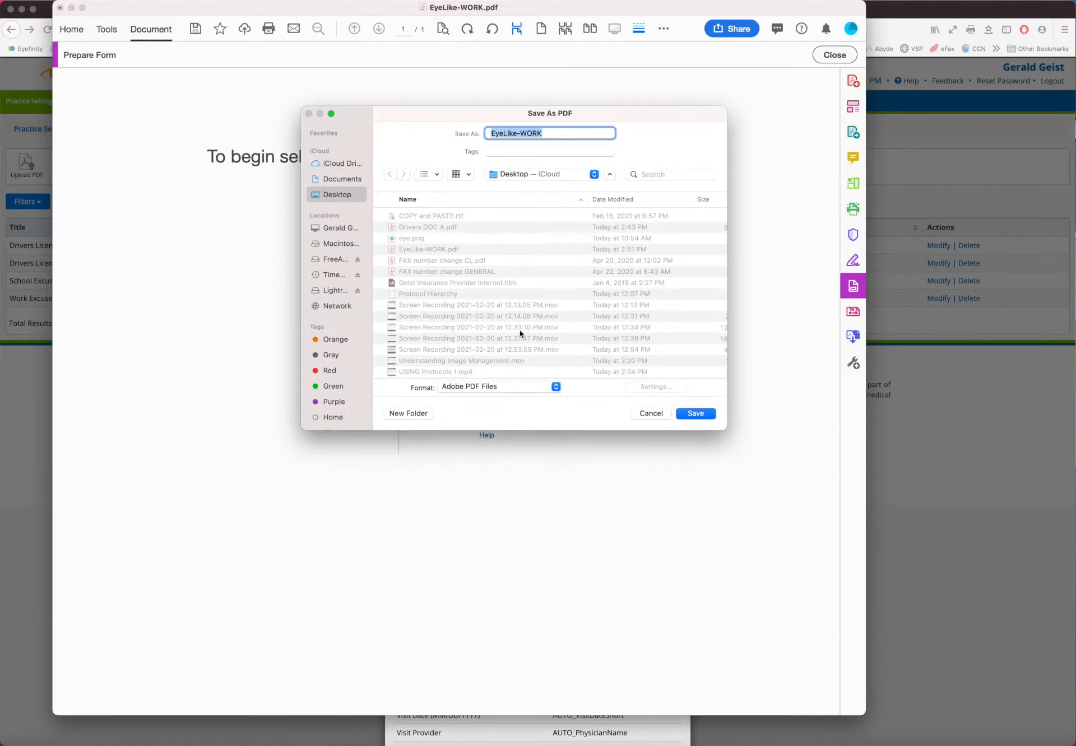
click(689, 413)
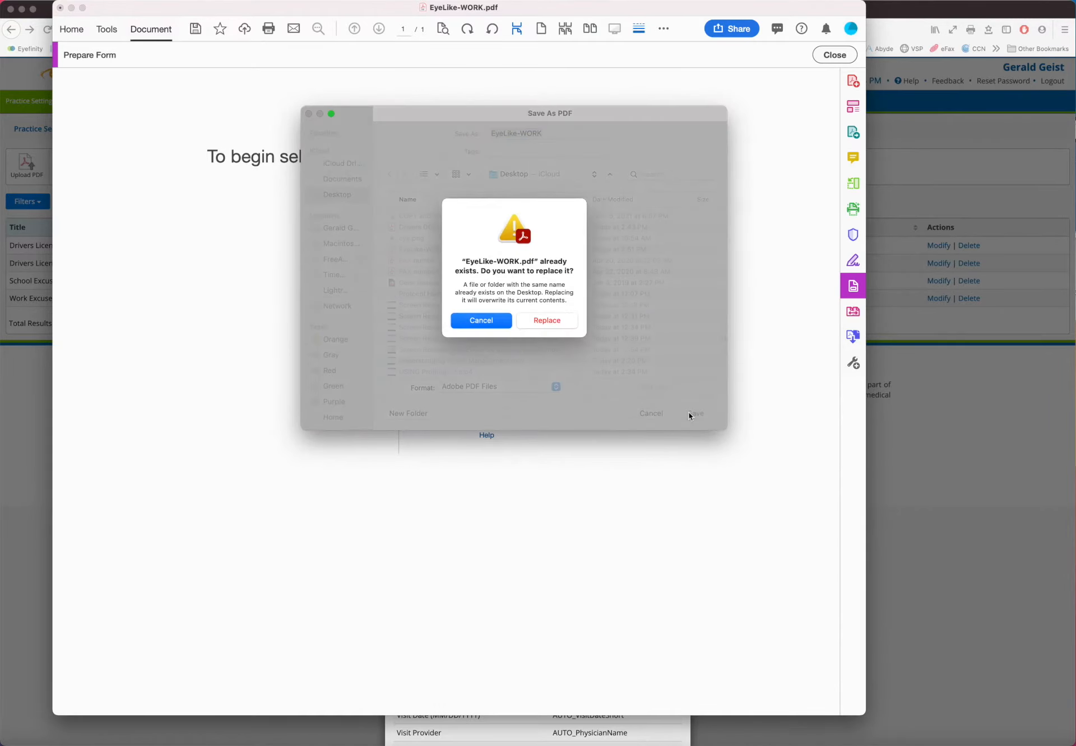
click(551, 321)
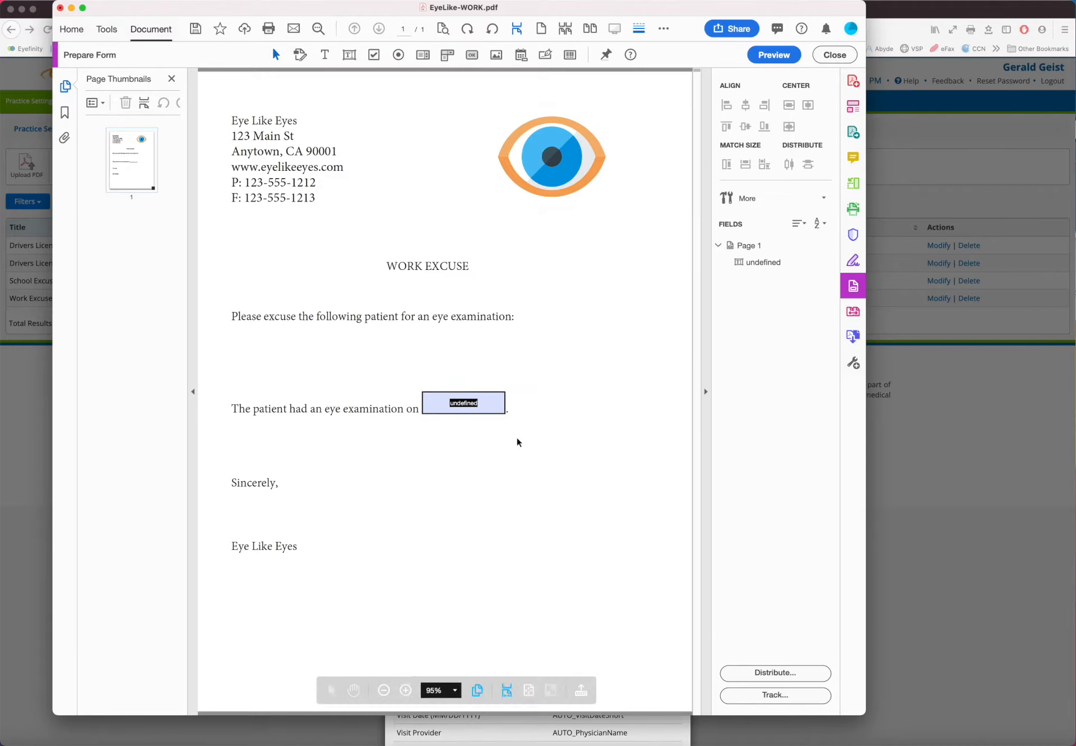
- Open Text Field Properties for the undefined field beside the examination date
click(483, 407)
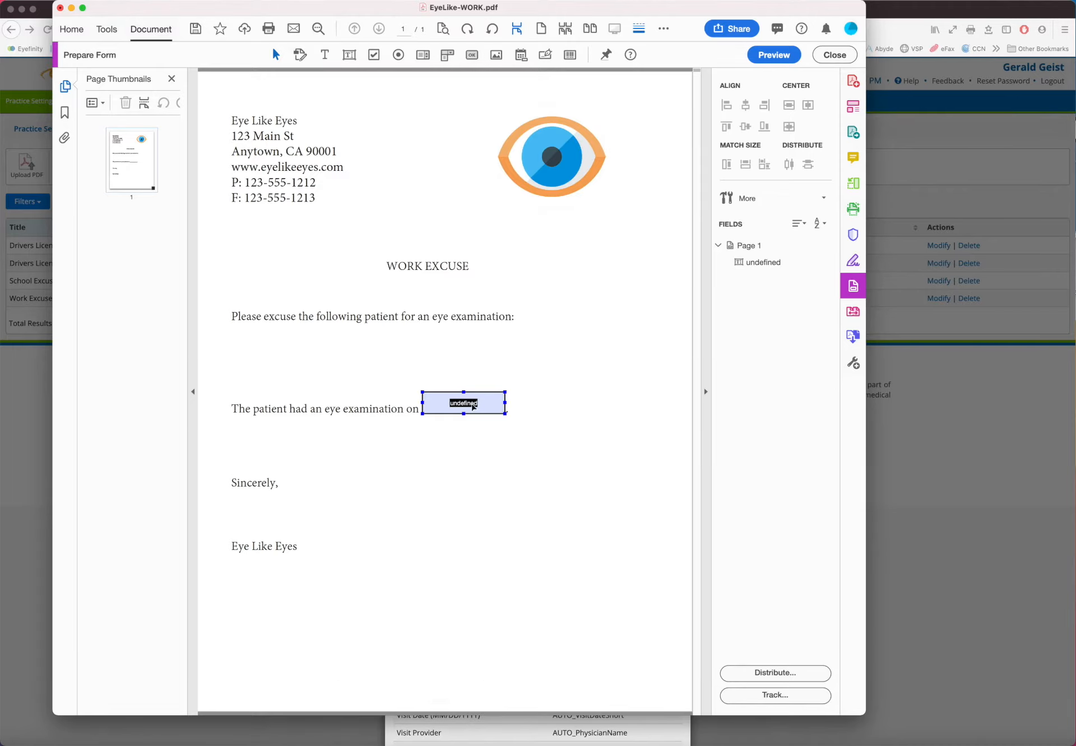
right_click(474, 407)
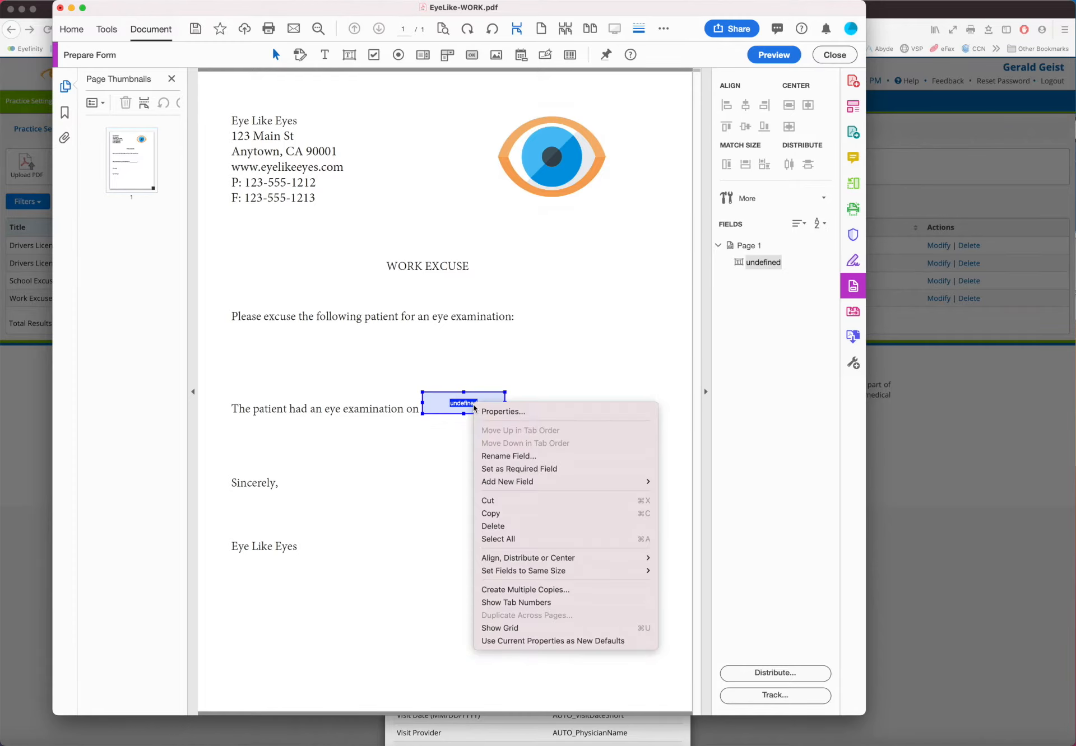
click(486, 412)
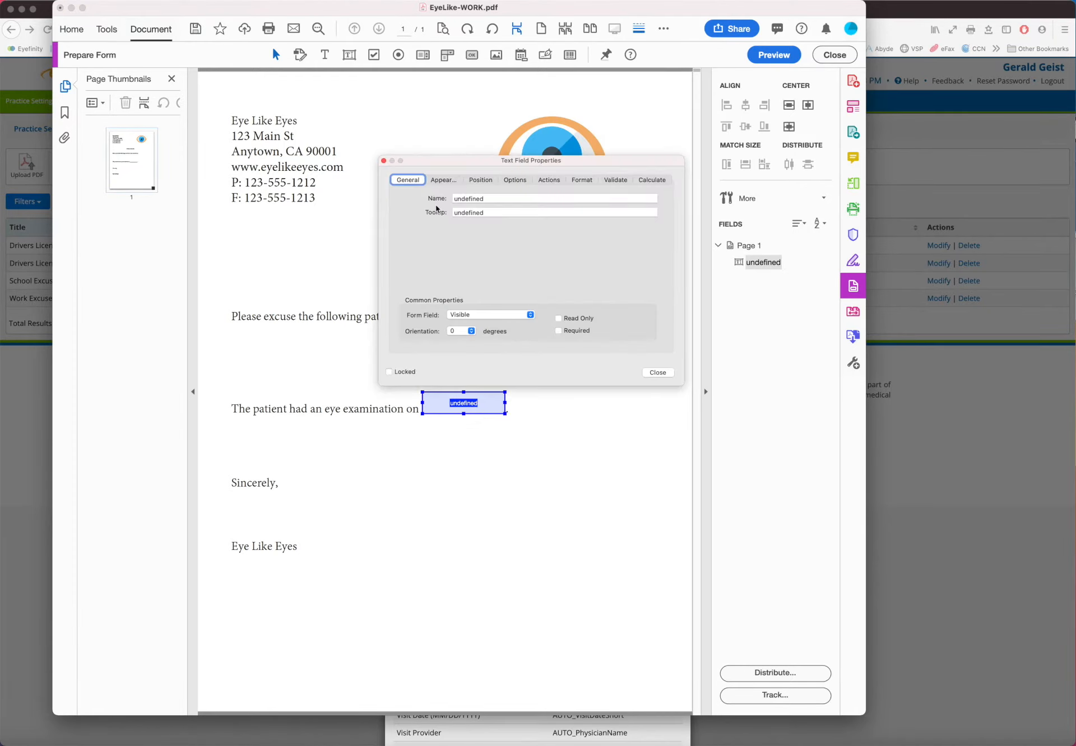
- Copy AUTO_VisitDateShort from the Visit Information section of the EHR field-name sheet
click(946, 374)
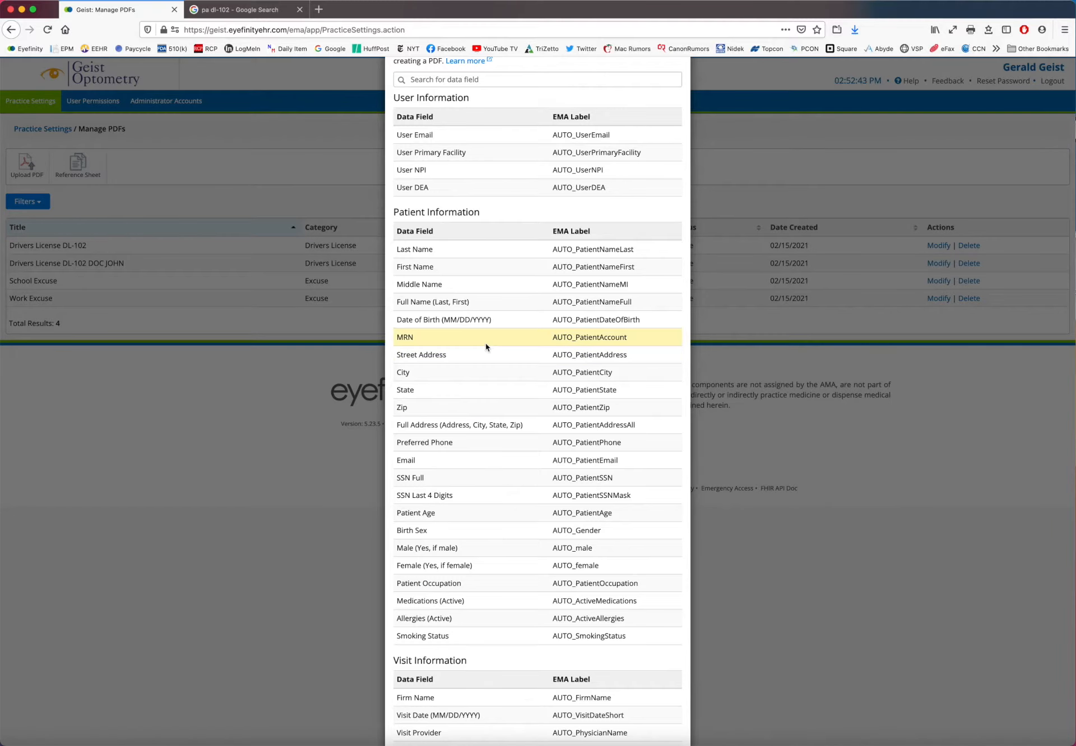
scroll(485, 343, down, 5)
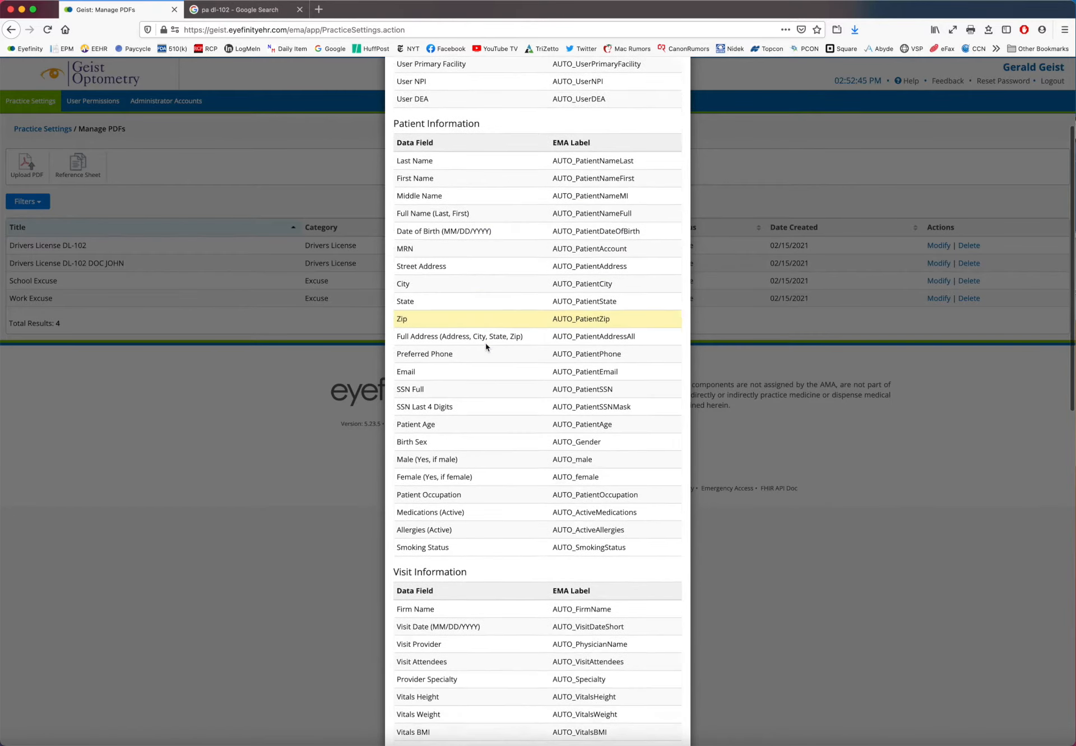
scroll(485, 343, down, 2)
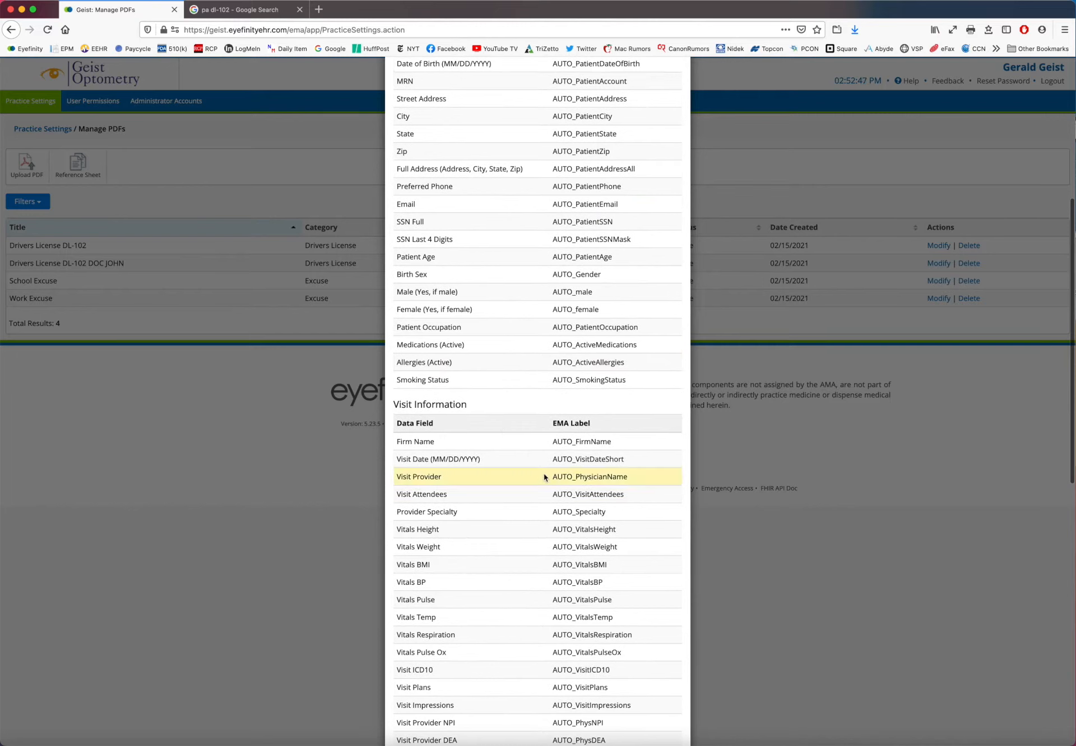
drag(554, 459, 623, 460)
right_click(616, 458)
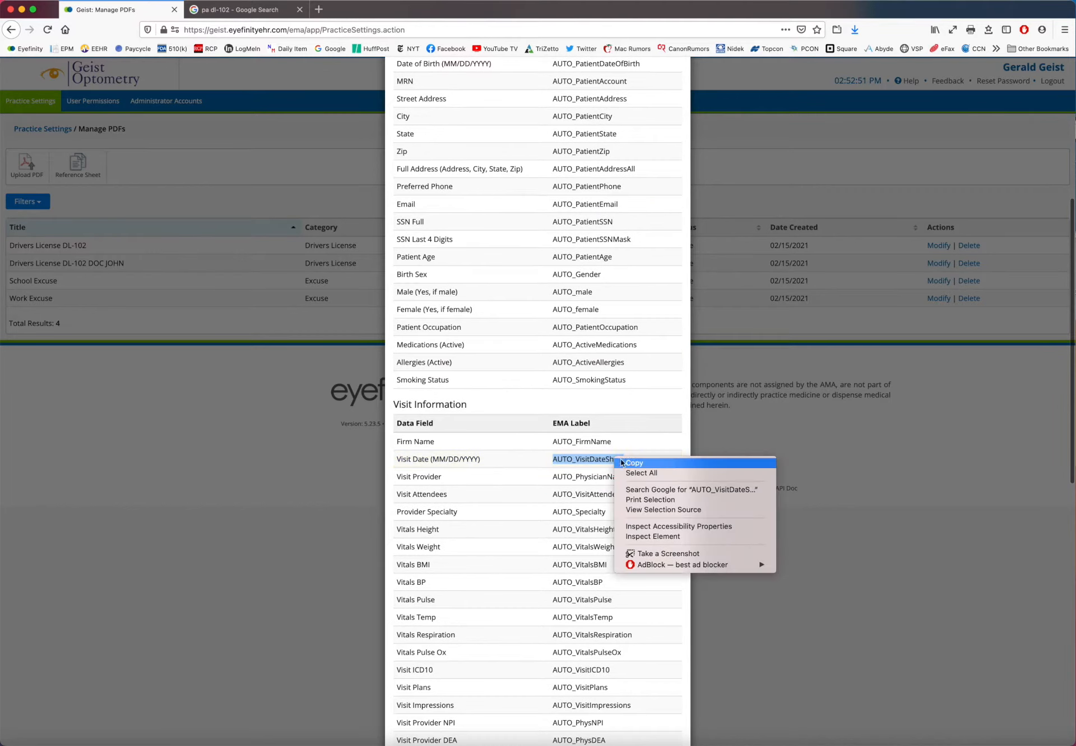
click(631, 465)
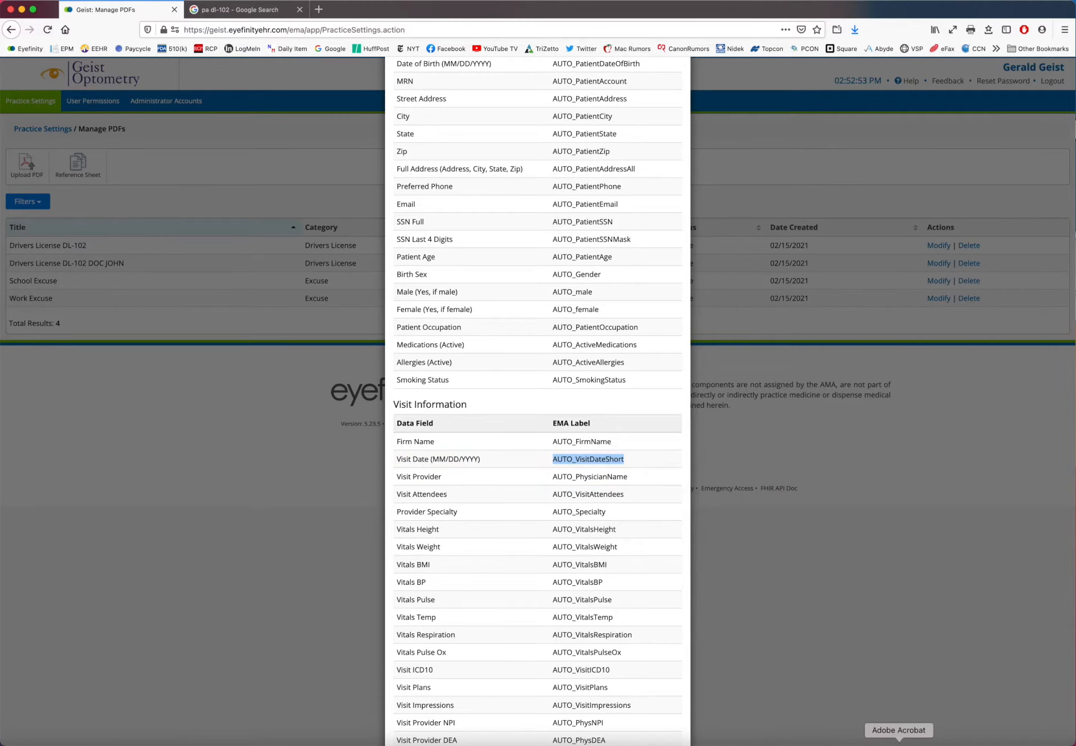
click(898, 745)
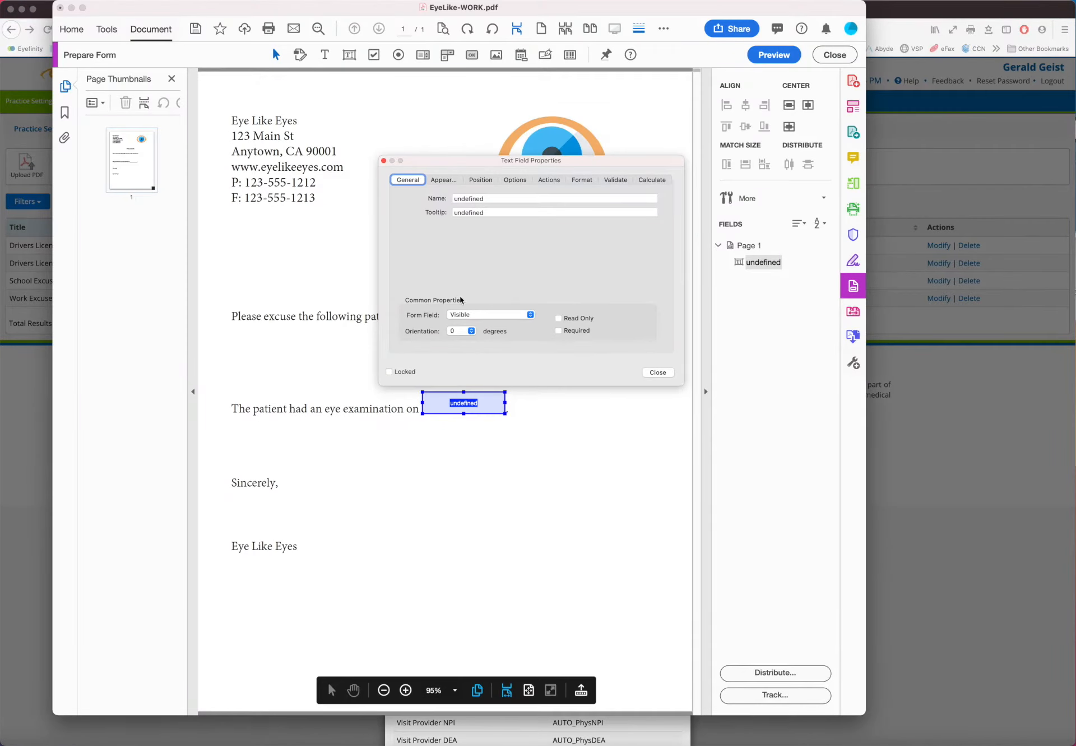
- Name the field AUTO_VisitDateShort and set its text to 12-point Arial
double_click(468, 197)
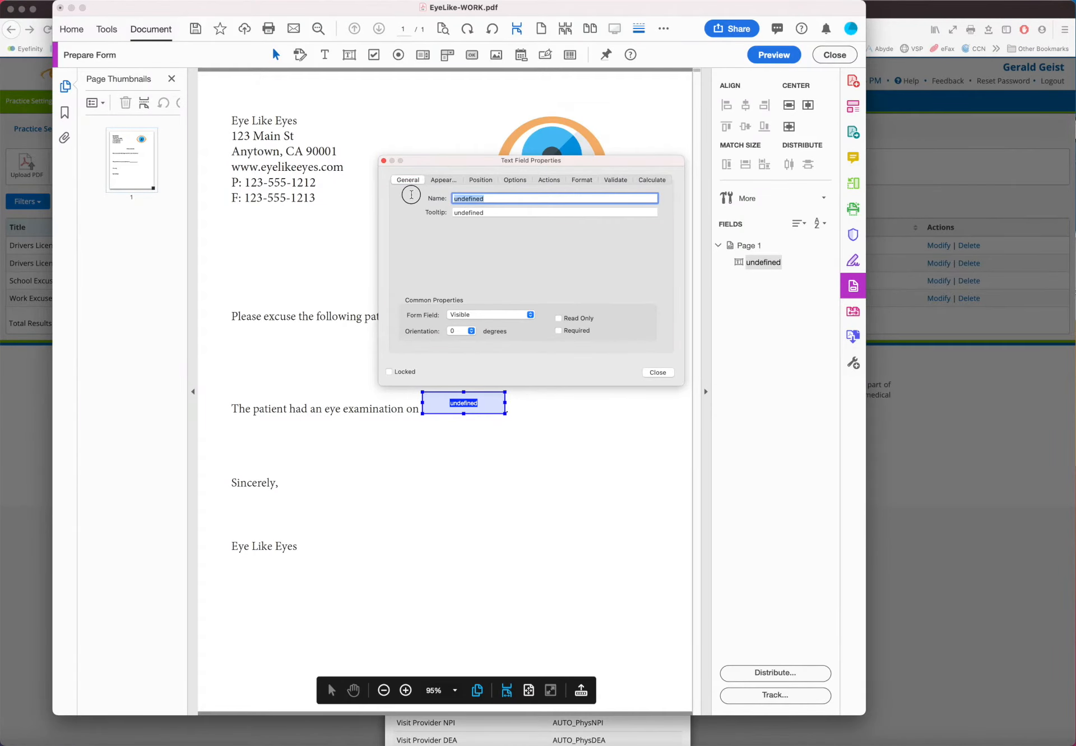
key(super+v)
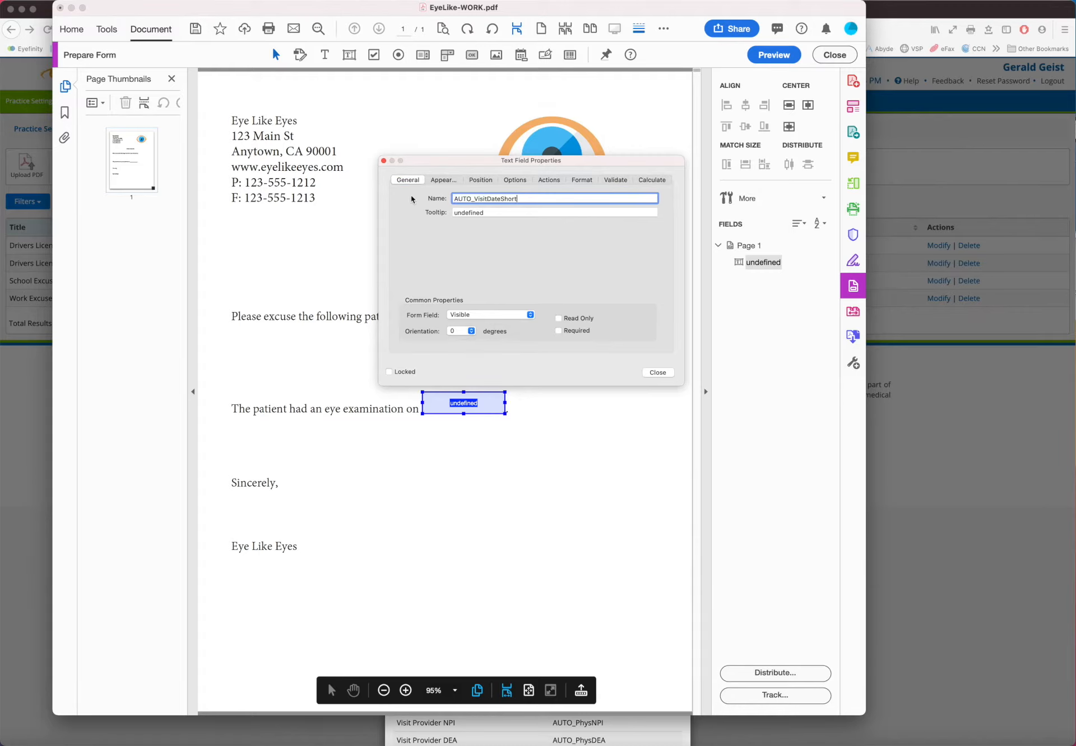
click(448, 181)
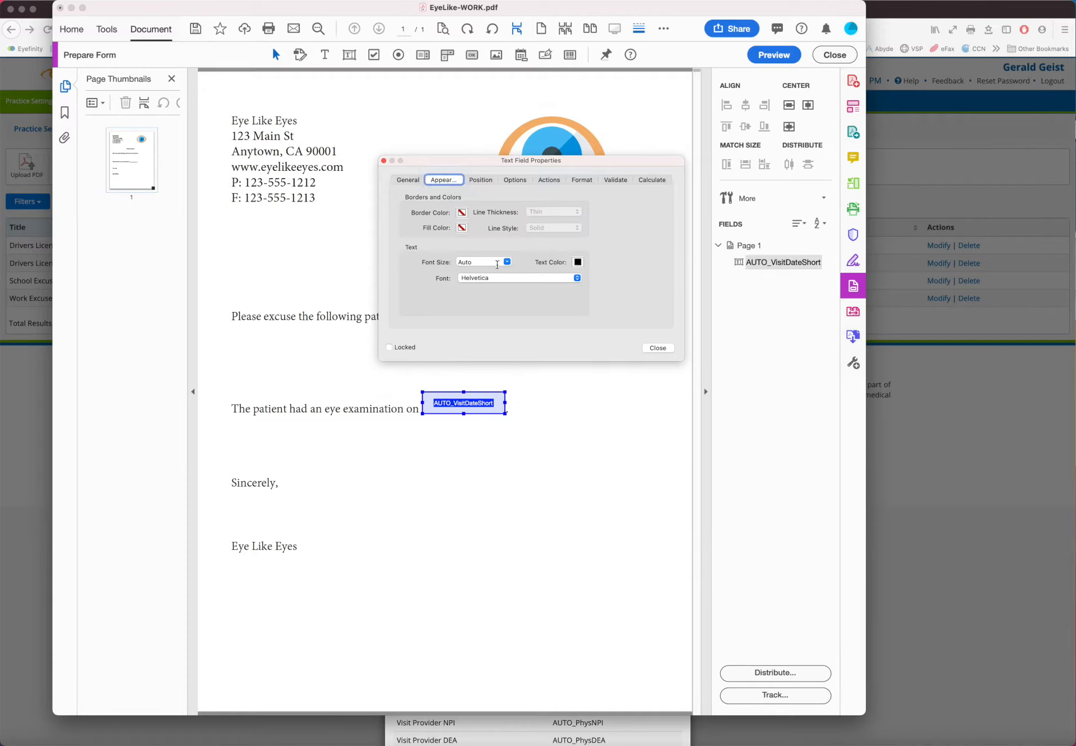
click(506, 263)
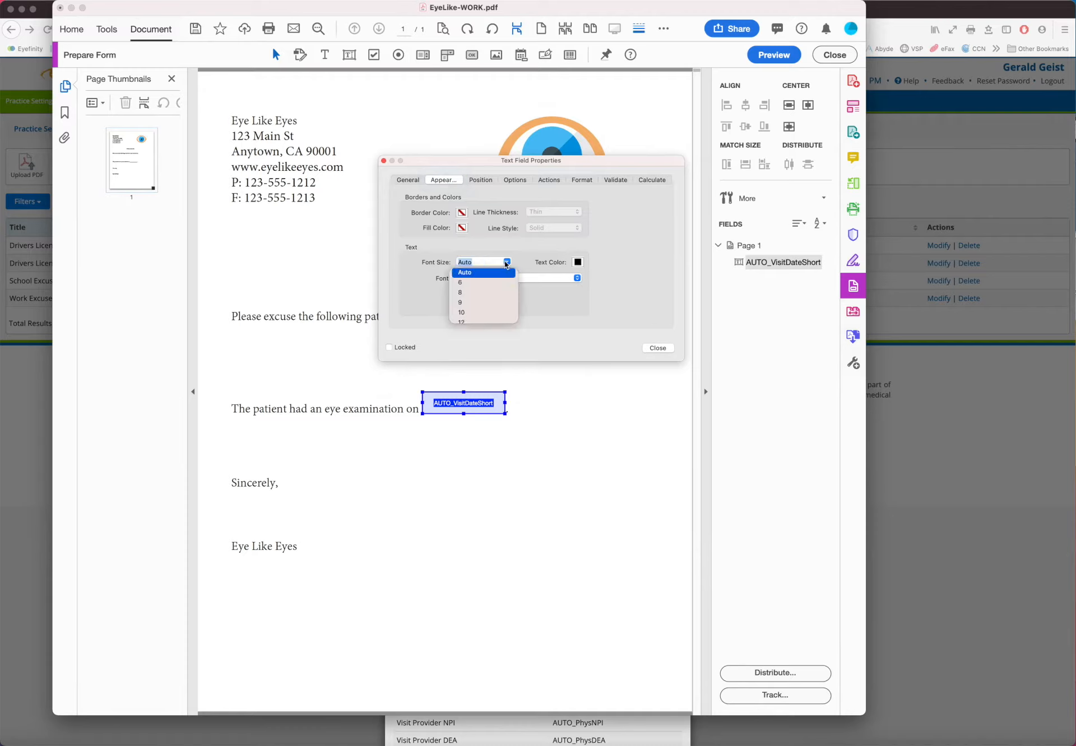
scroll(489, 300, down, 3)
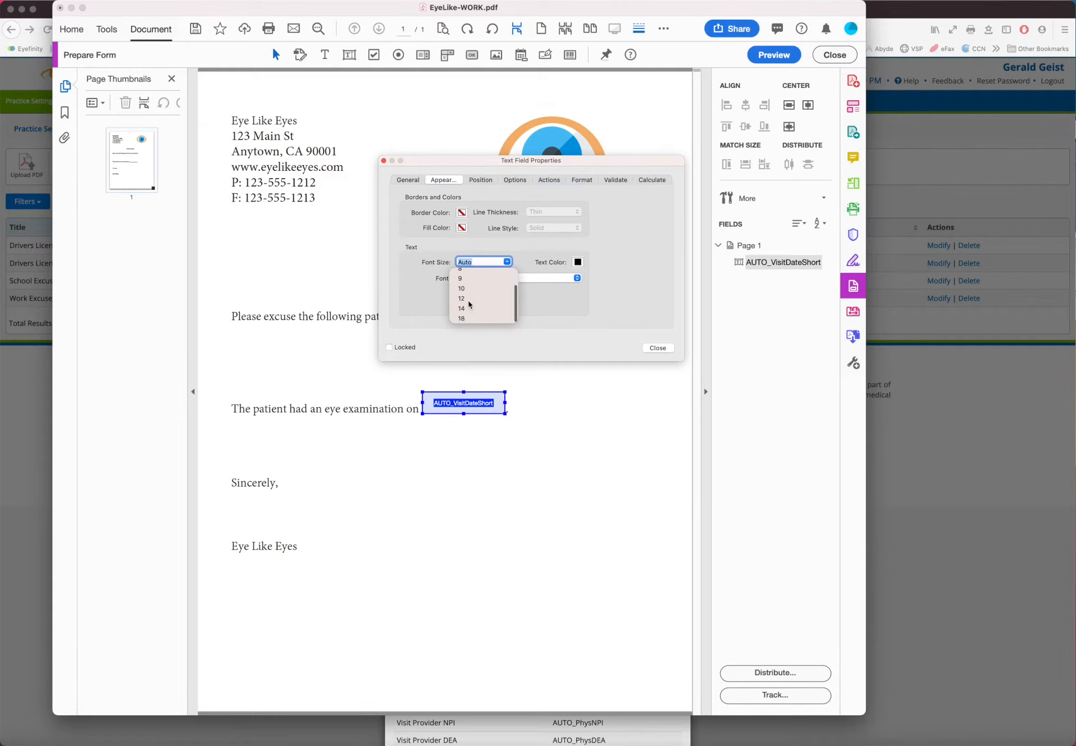
click(464, 300)
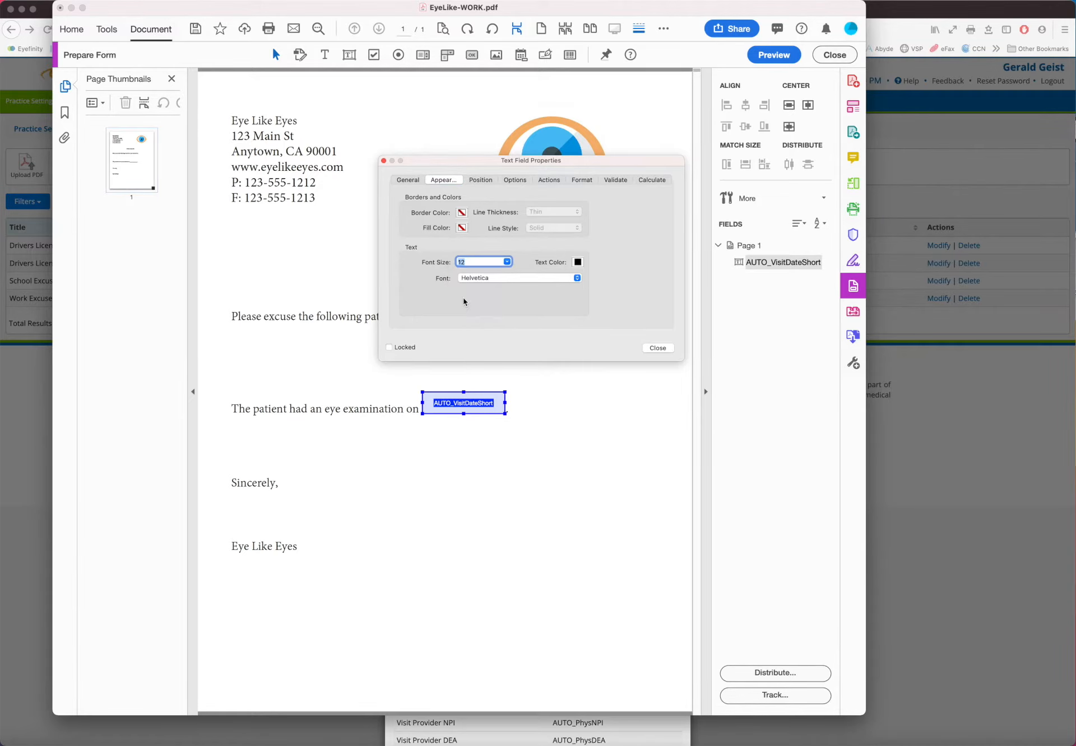
click(576, 278)
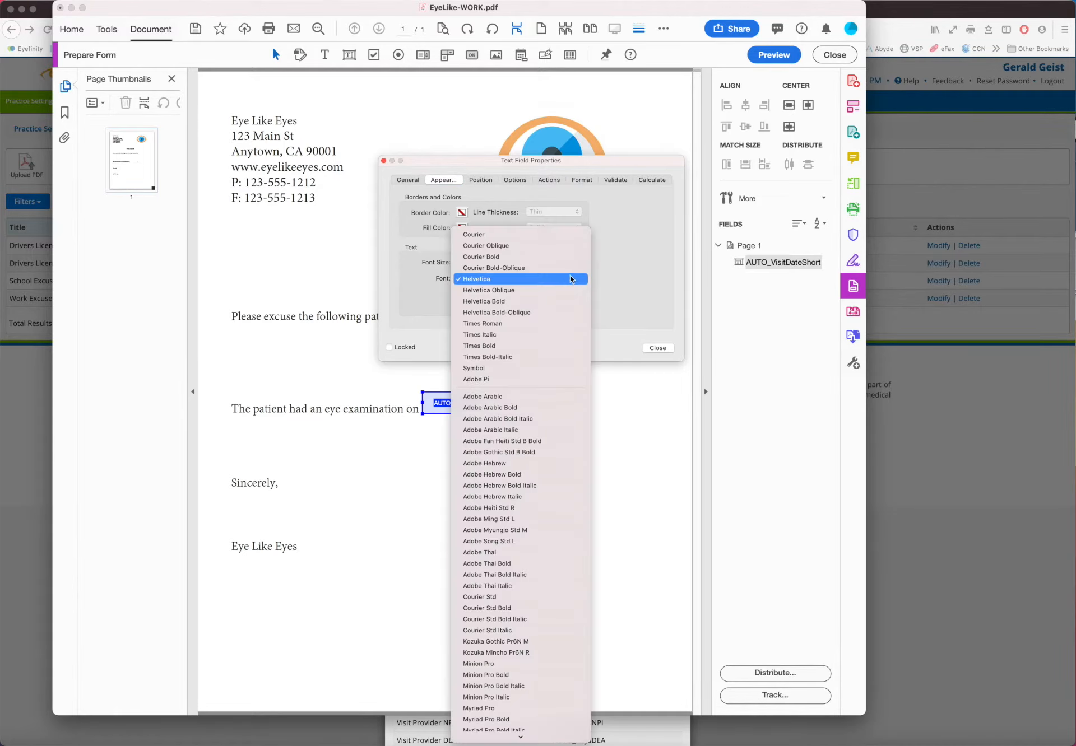
scroll(536, 455, down, 5)
scroll(537, 456, down, 10)
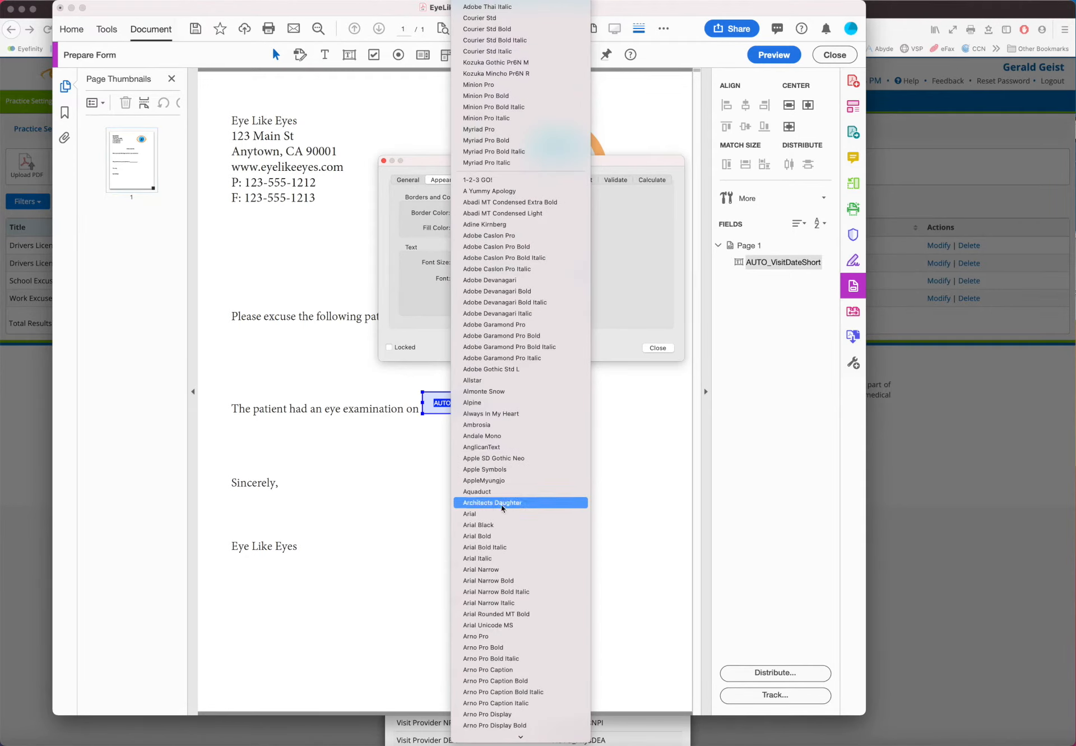
click(482, 514)
- Close the field properties and start editing the letter's text directly
click(651, 348)
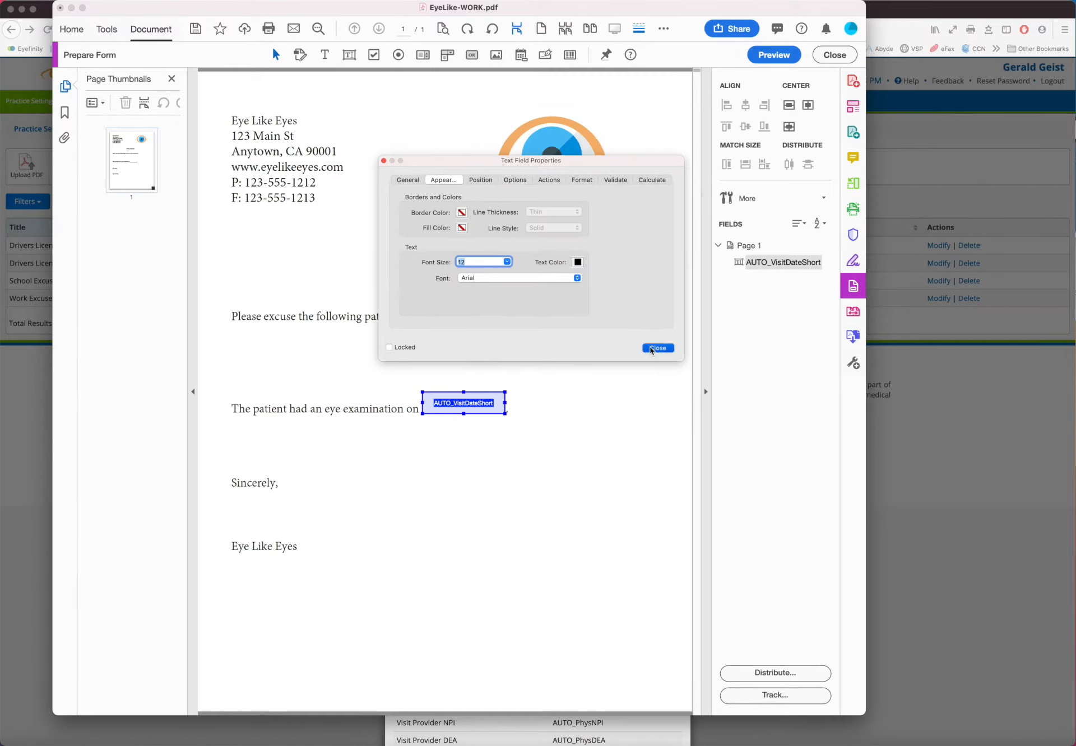
click(538, 400)
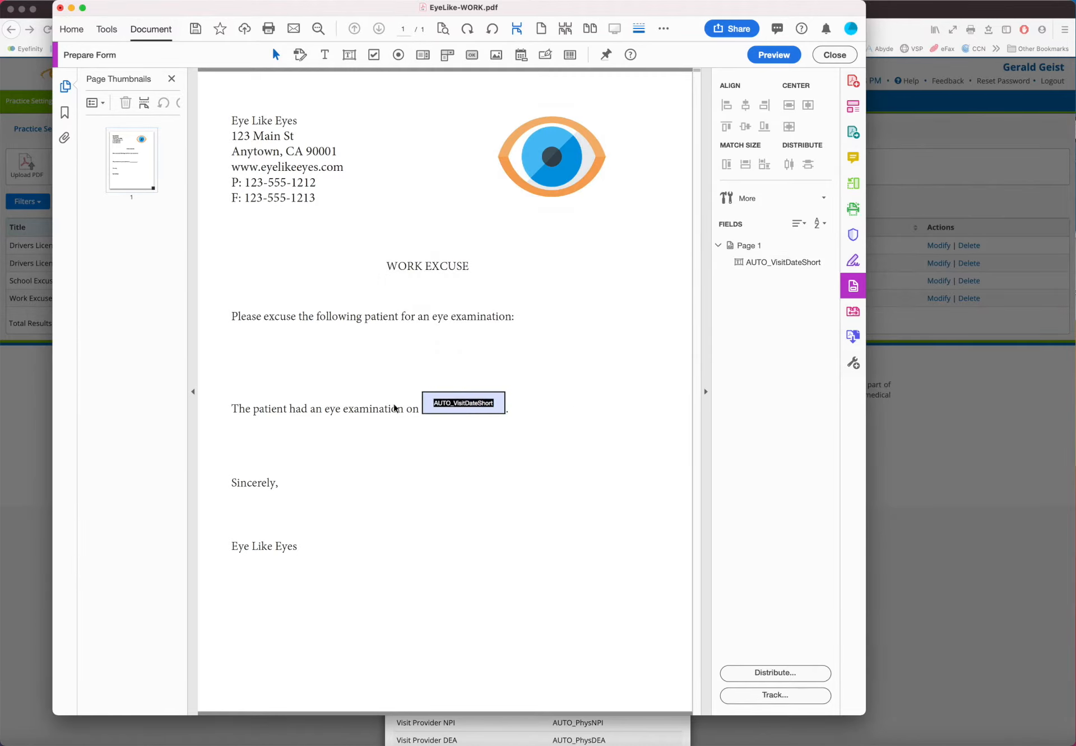
click(457, 412)
double_click(308, 412)
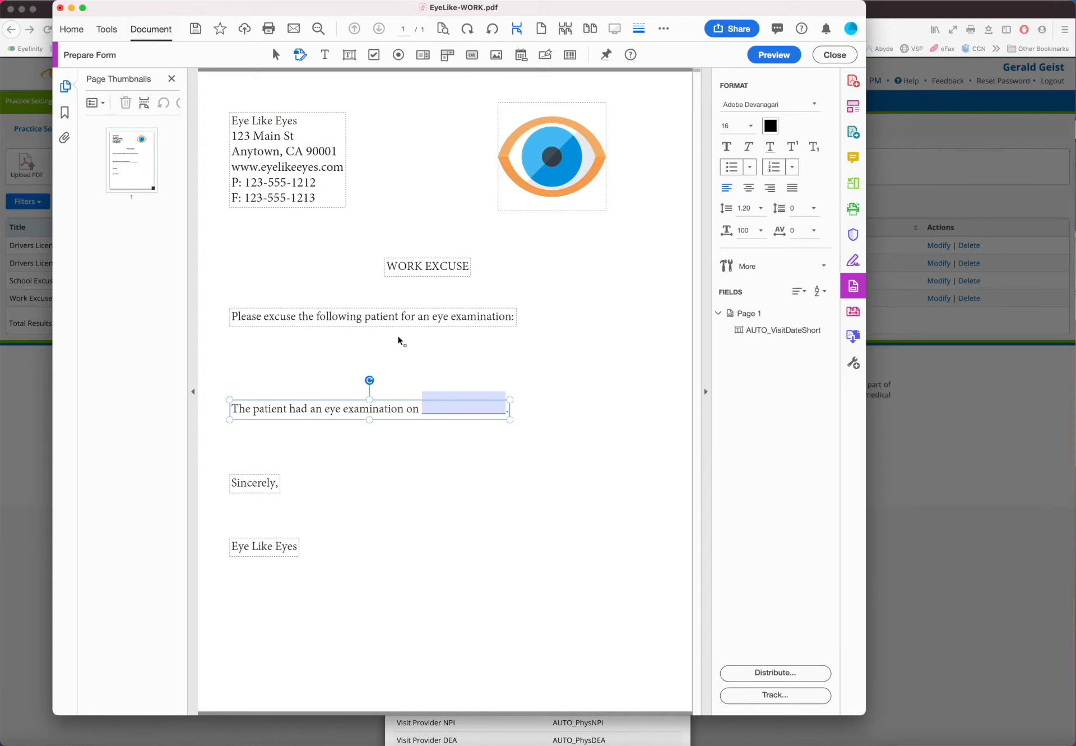
- Change the whole clinic address block to Arial
click(290, 317)
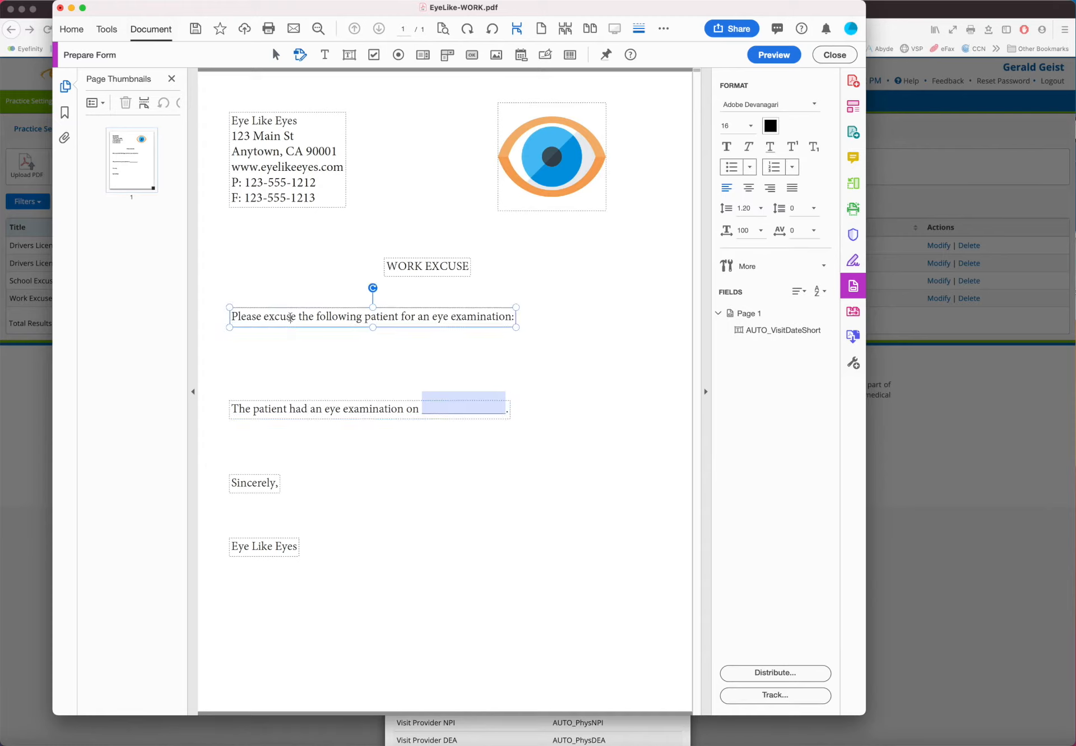
drag(331, 194, 230, 123)
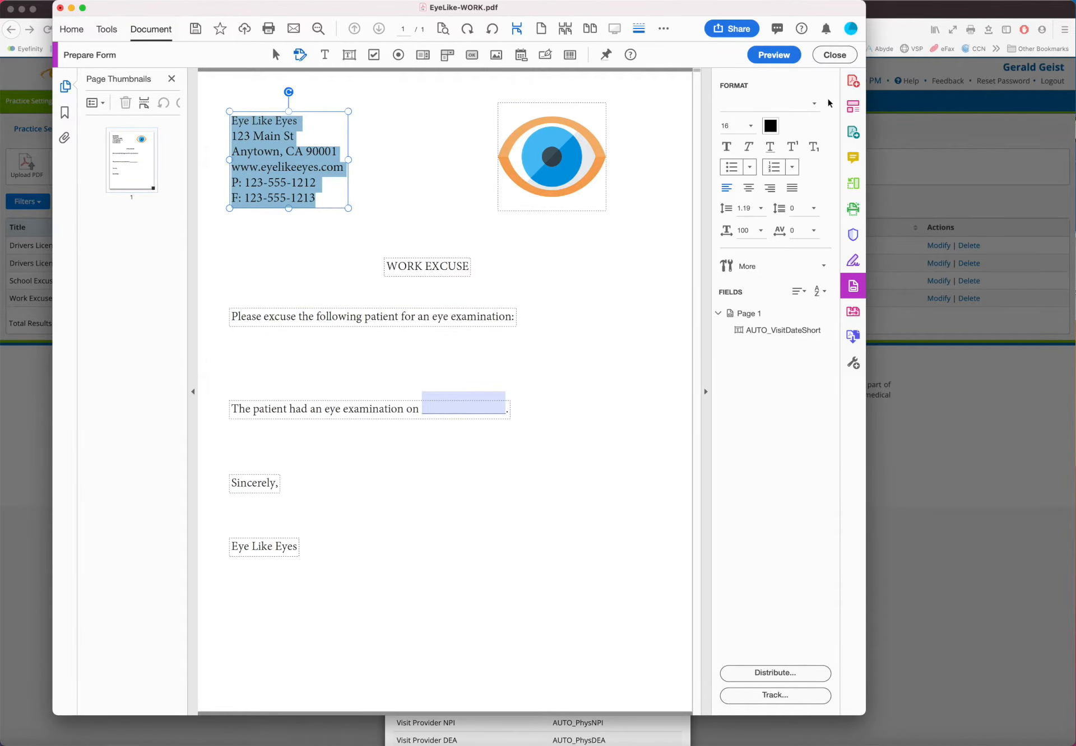
click(807, 103)
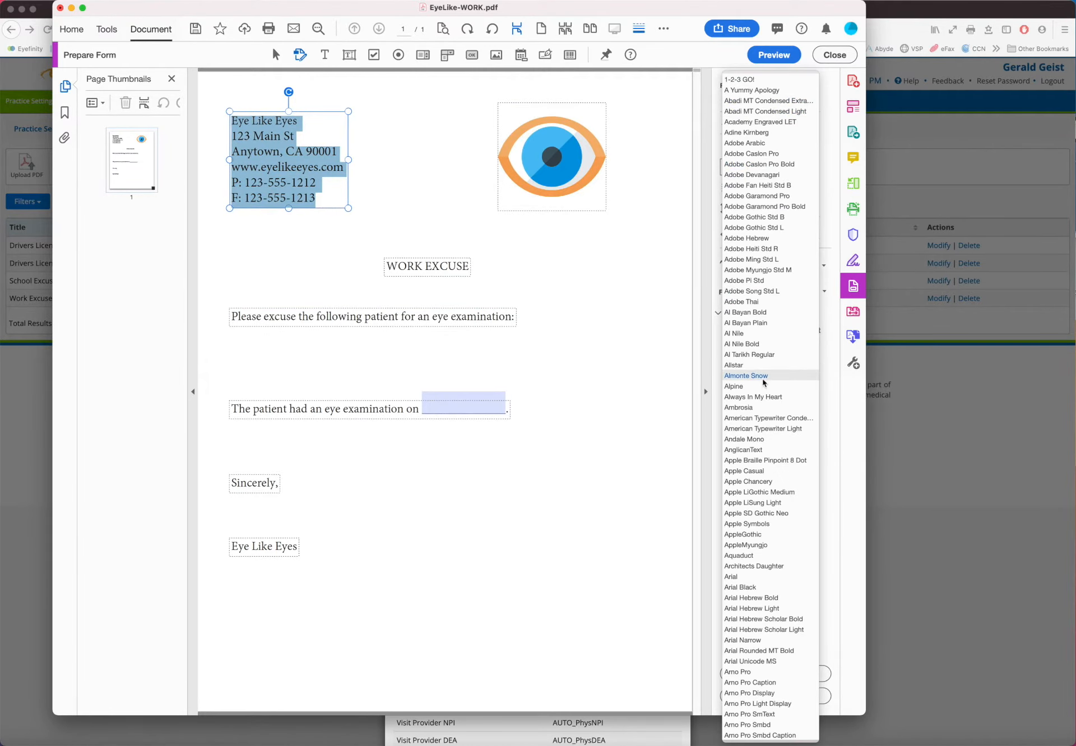
scroll(739, 386, down, 1)
click(751, 565)
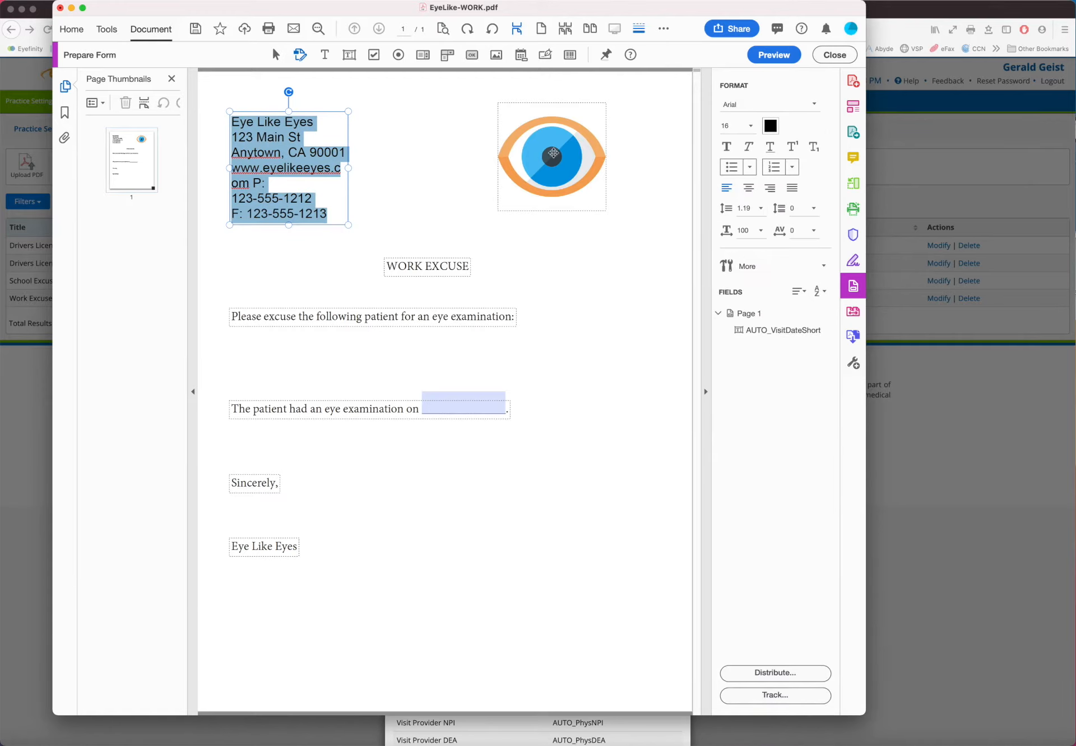
click(442, 187)
- Set the WORK EXCUSE heading in Arial
click(435, 274)
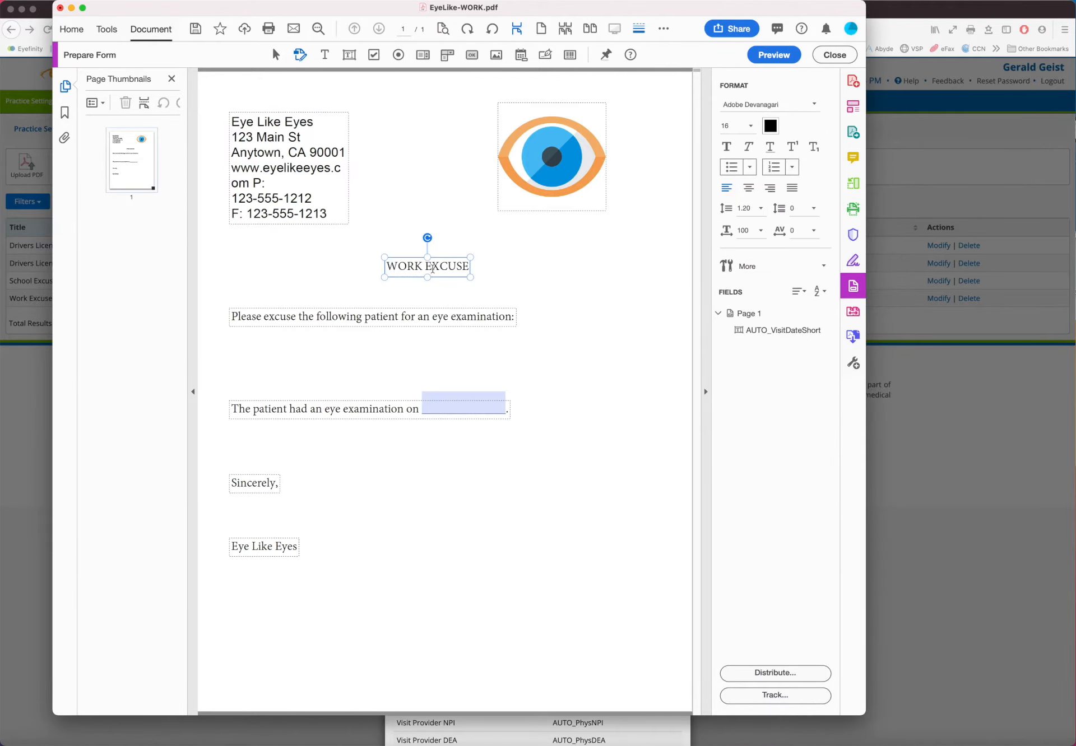
key(super+a)
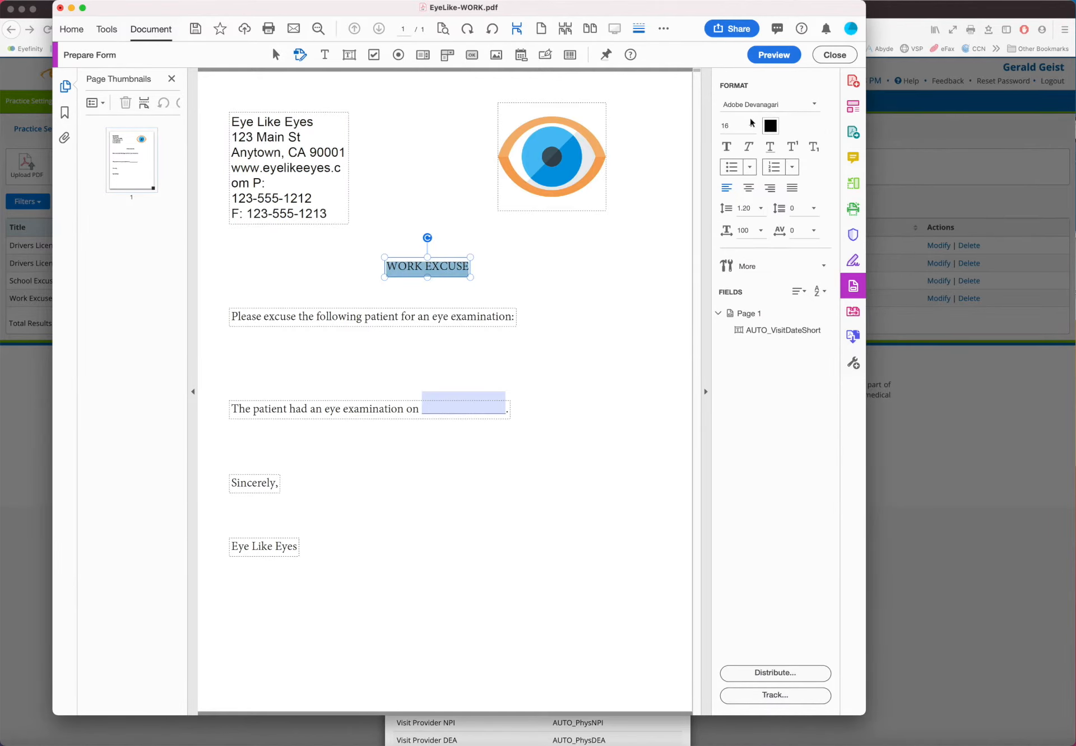
click(787, 103)
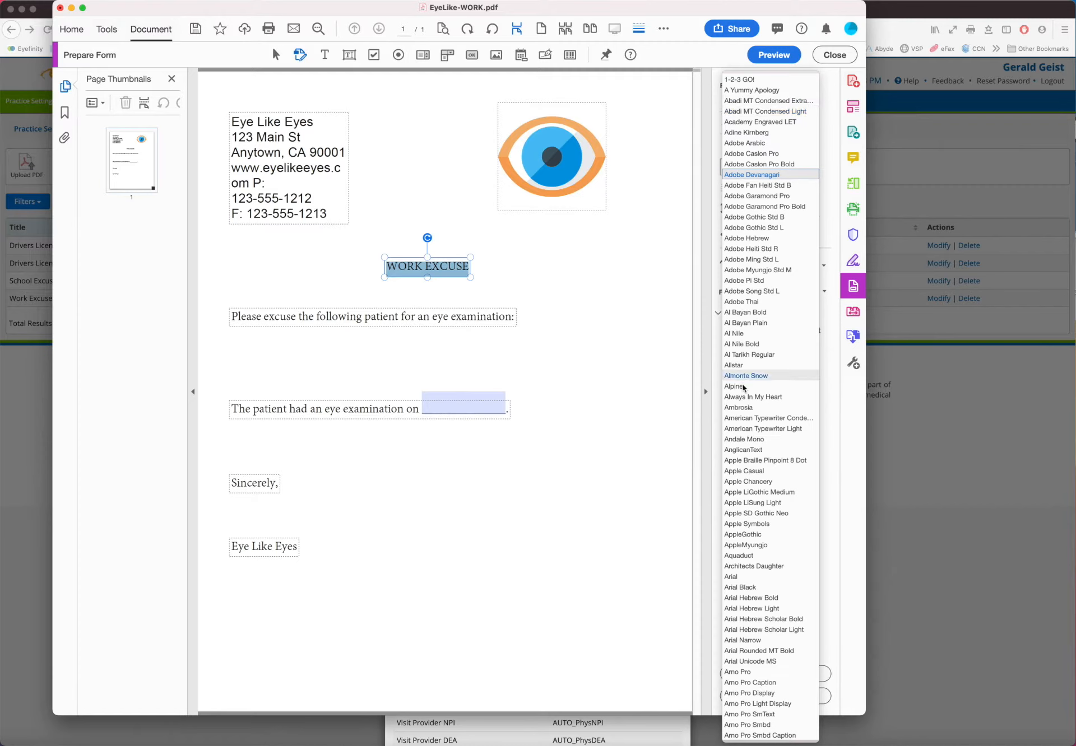
click(734, 577)
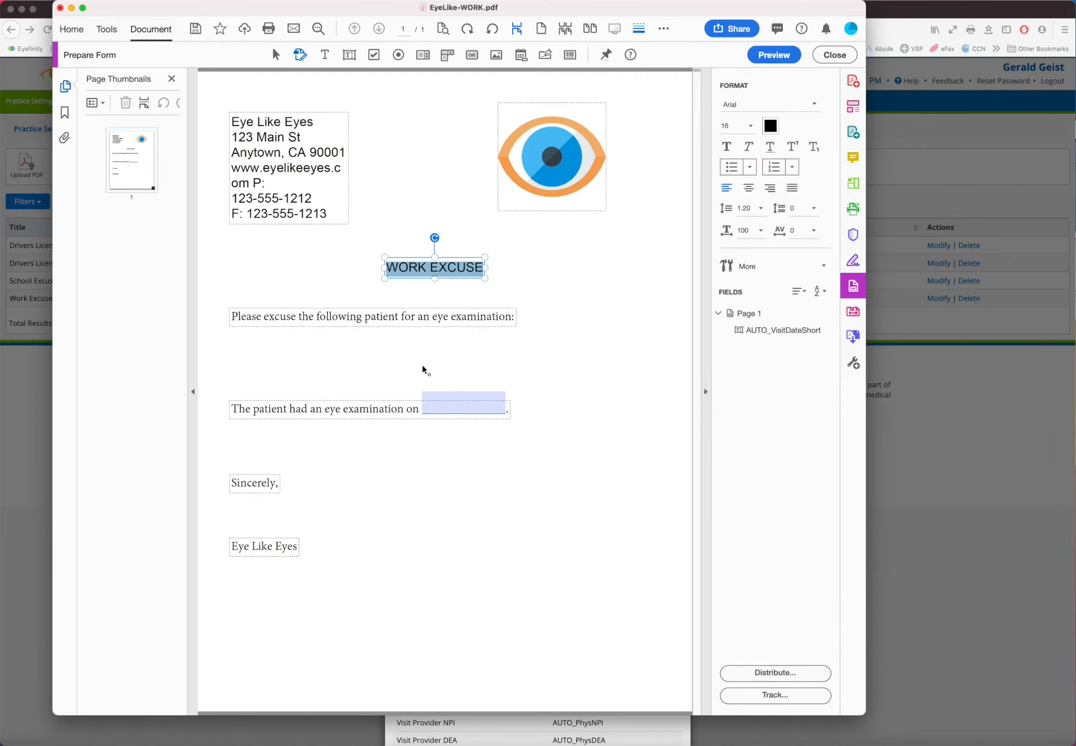
click(375, 317)
triple_click(375, 317)
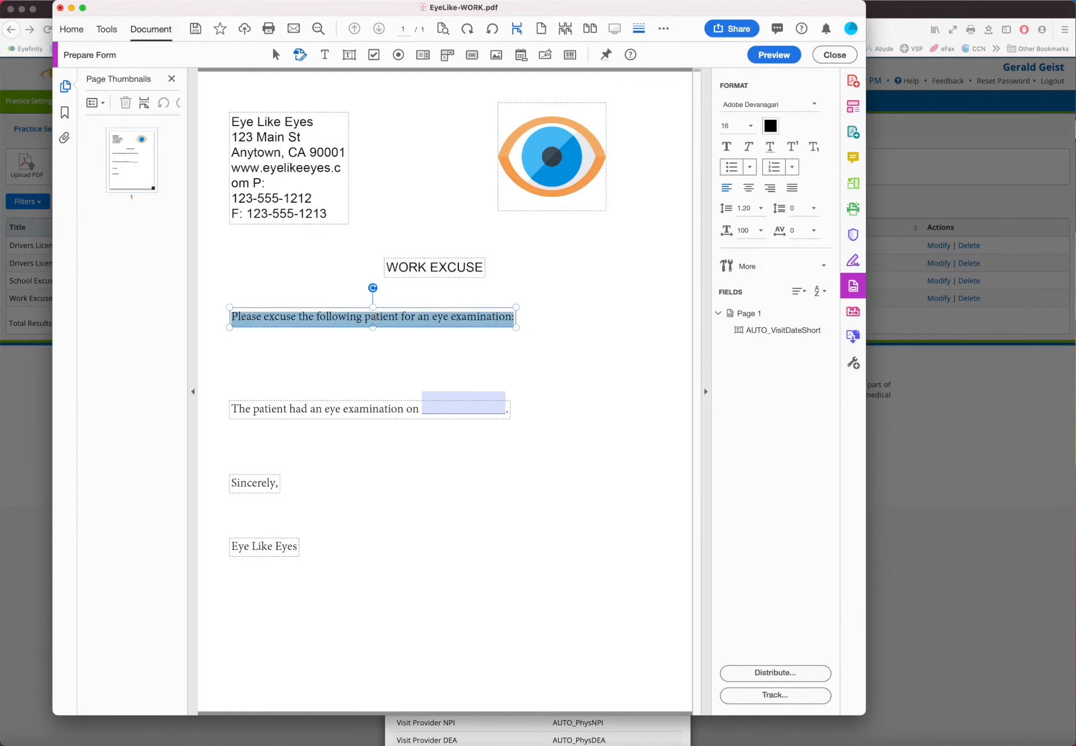
- Set the Please excuse sentence in 14-point Arial
click(750, 126)
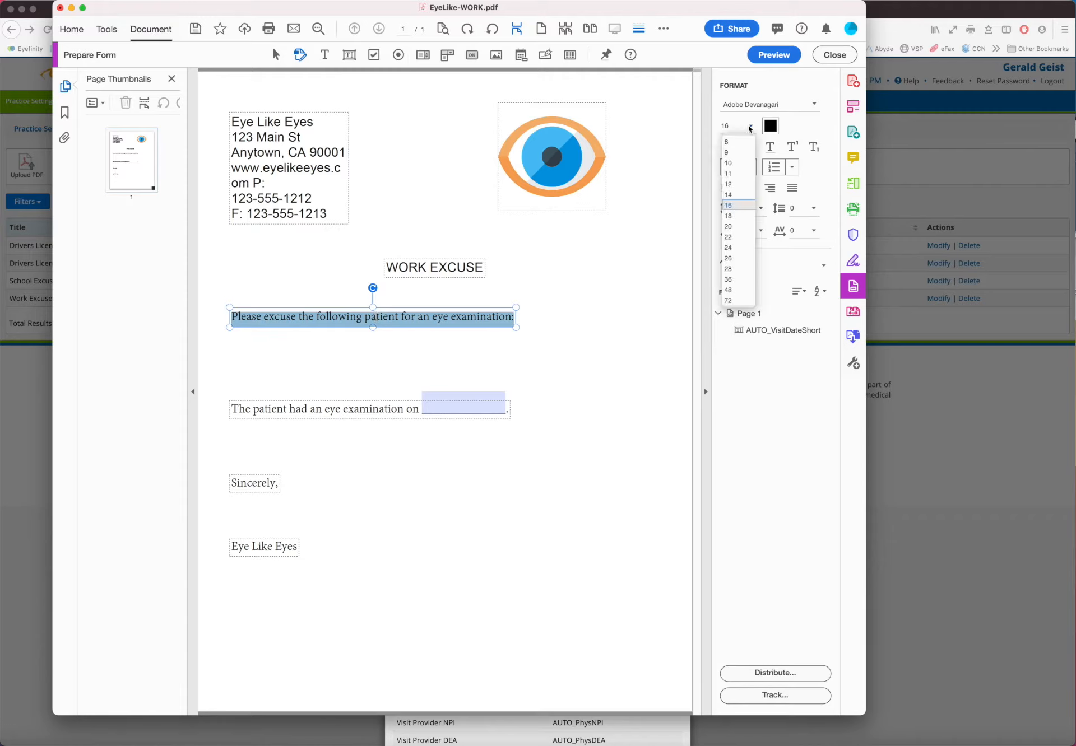
click(745, 183)
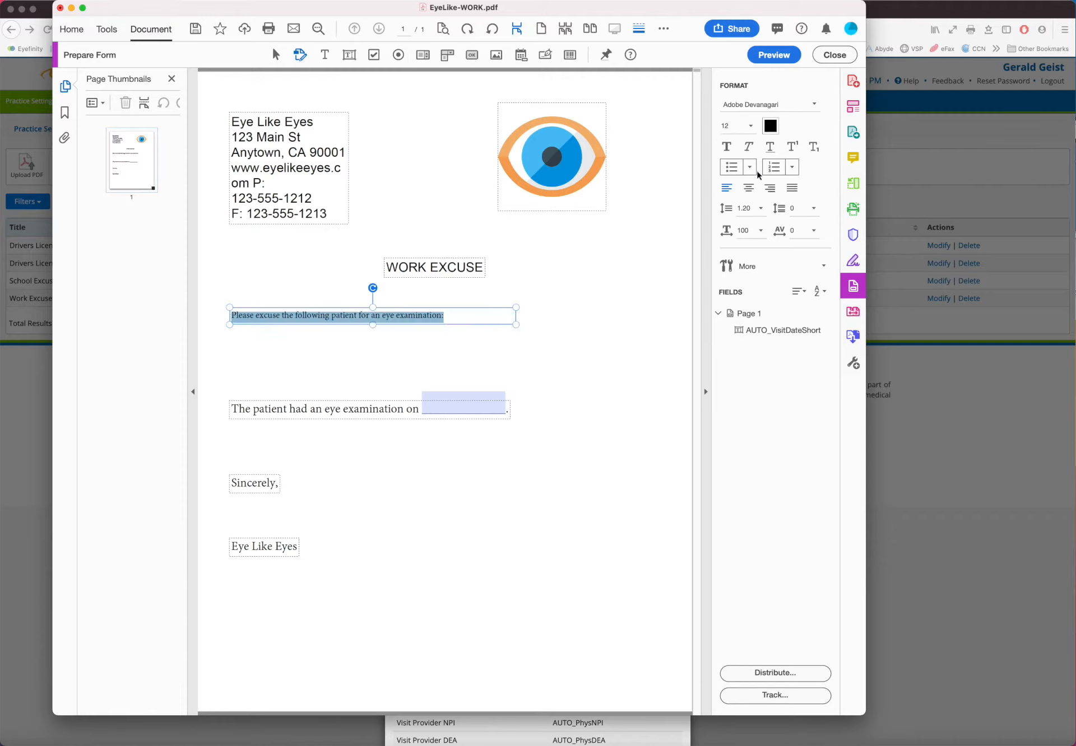
click(749, 127)
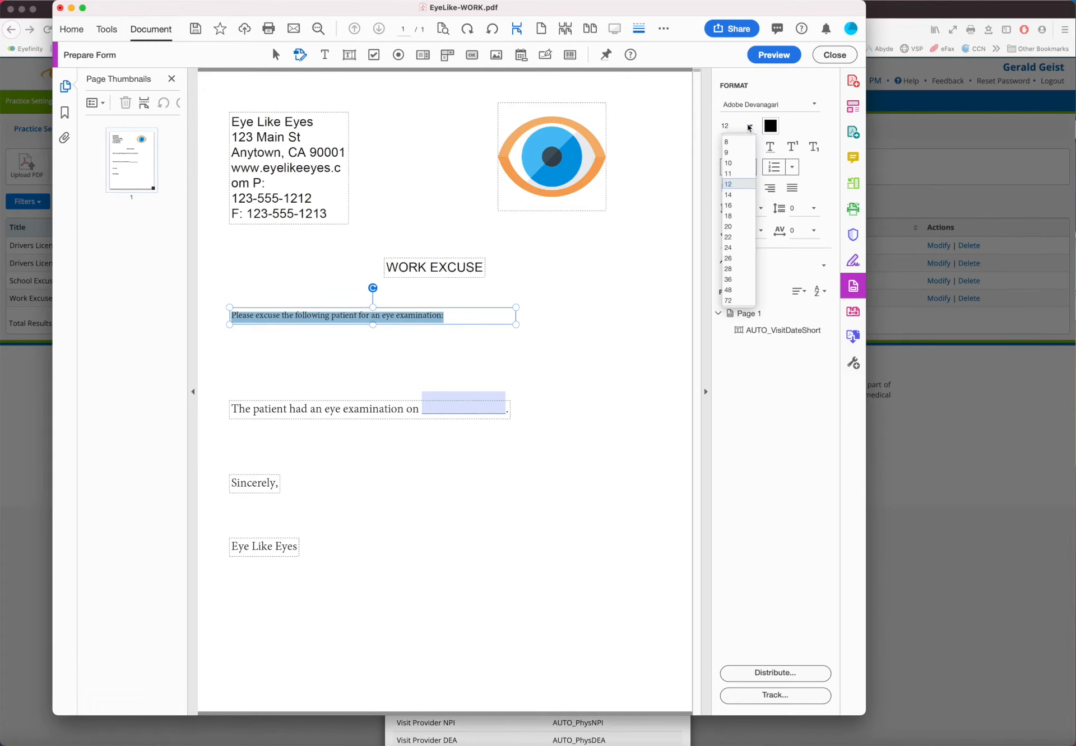
click(727, 194)
click(813, 104)
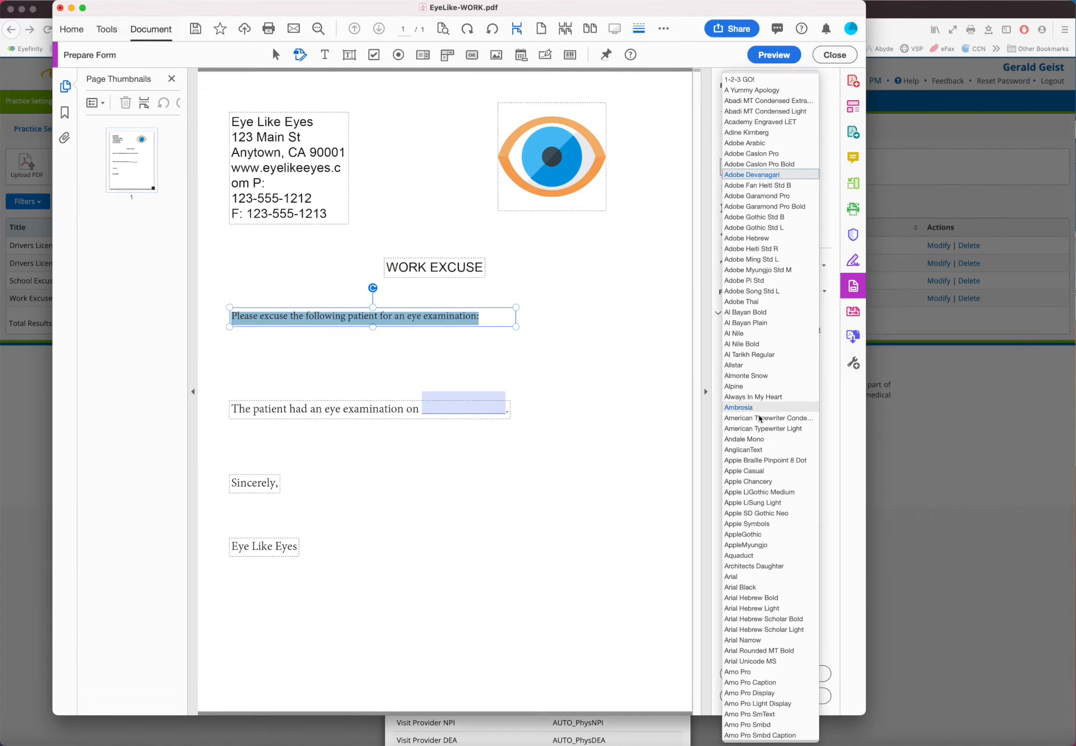
click(785, 577)
- Set the examination date sentence in 14-point Arial
click(358, 407)
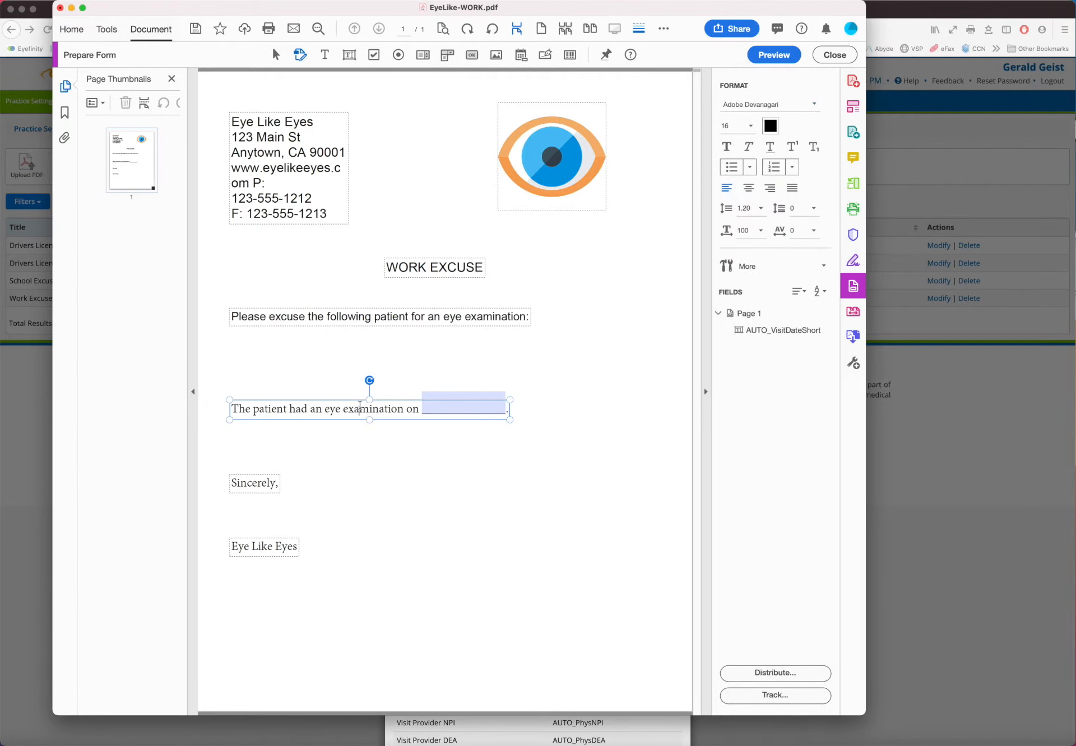
triple_click(359, 406)
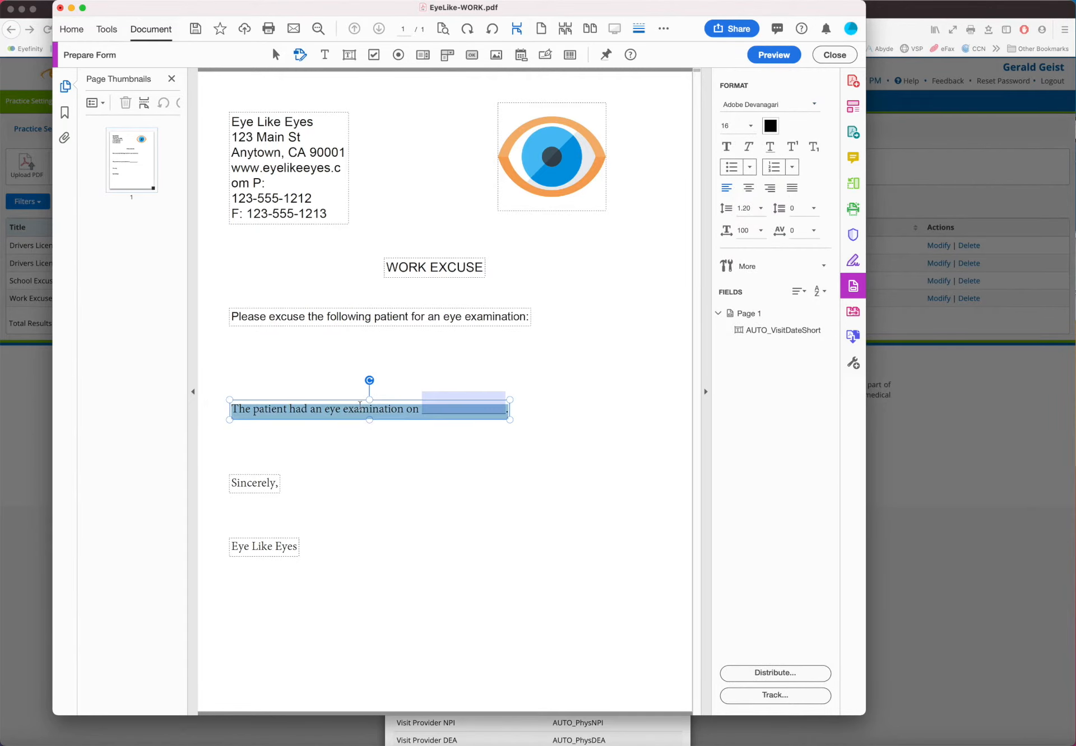
click(817, 100)
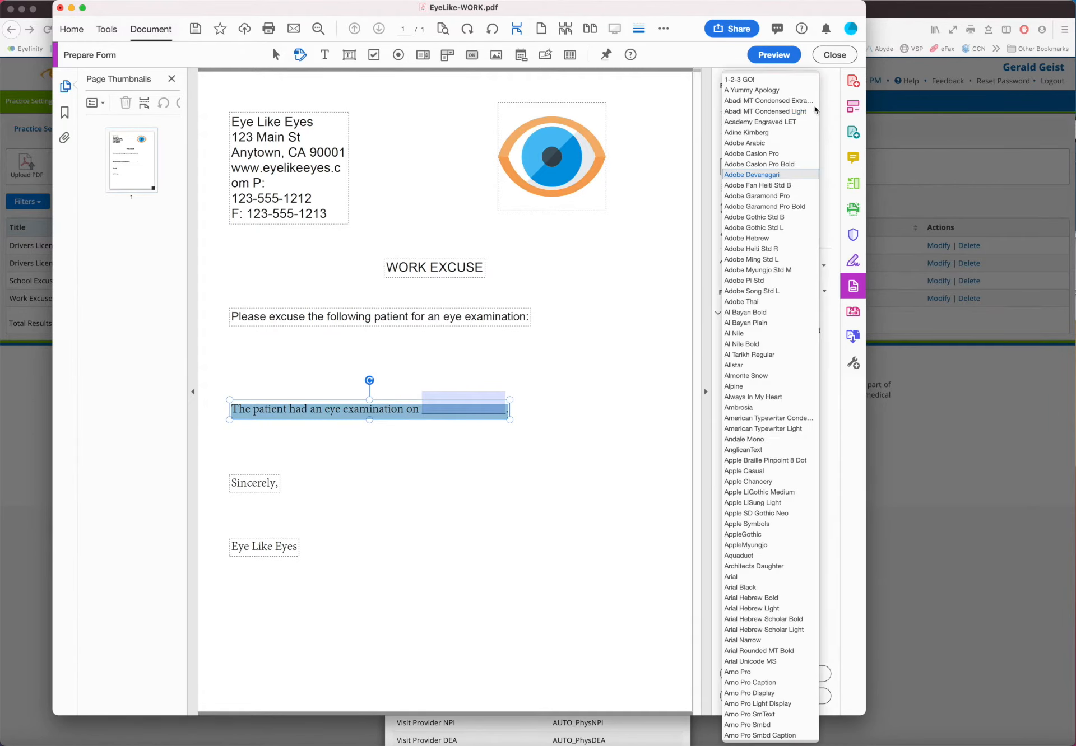
click(759, 576)
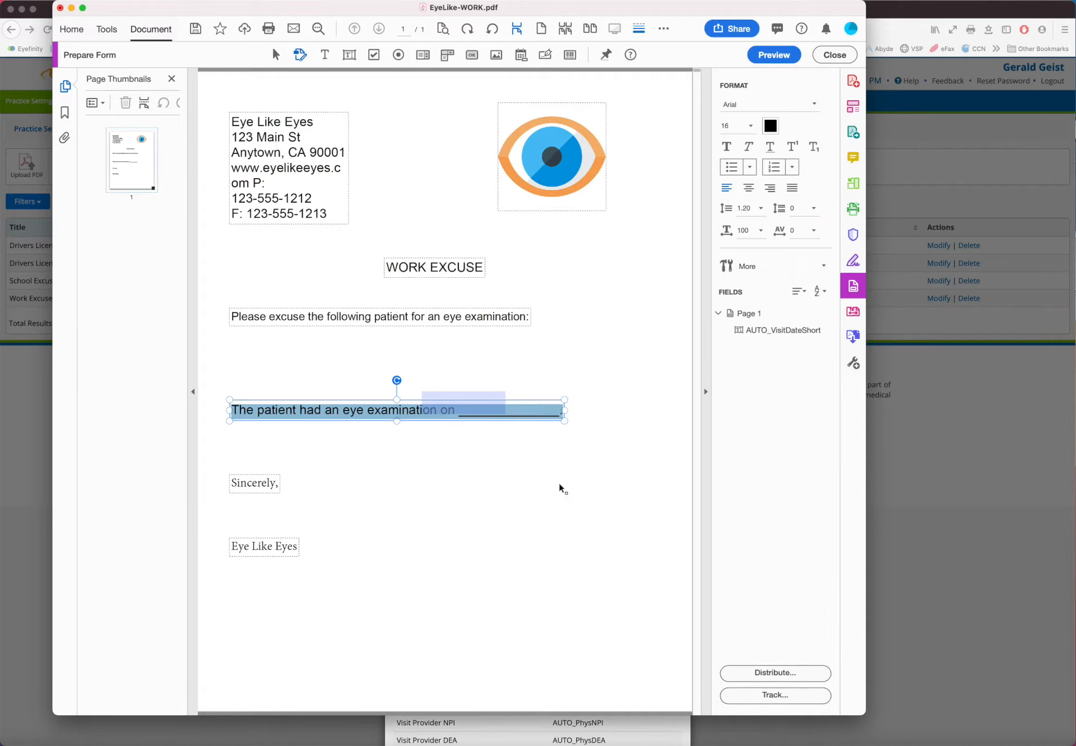
click(751, 127)
click(738, 191)
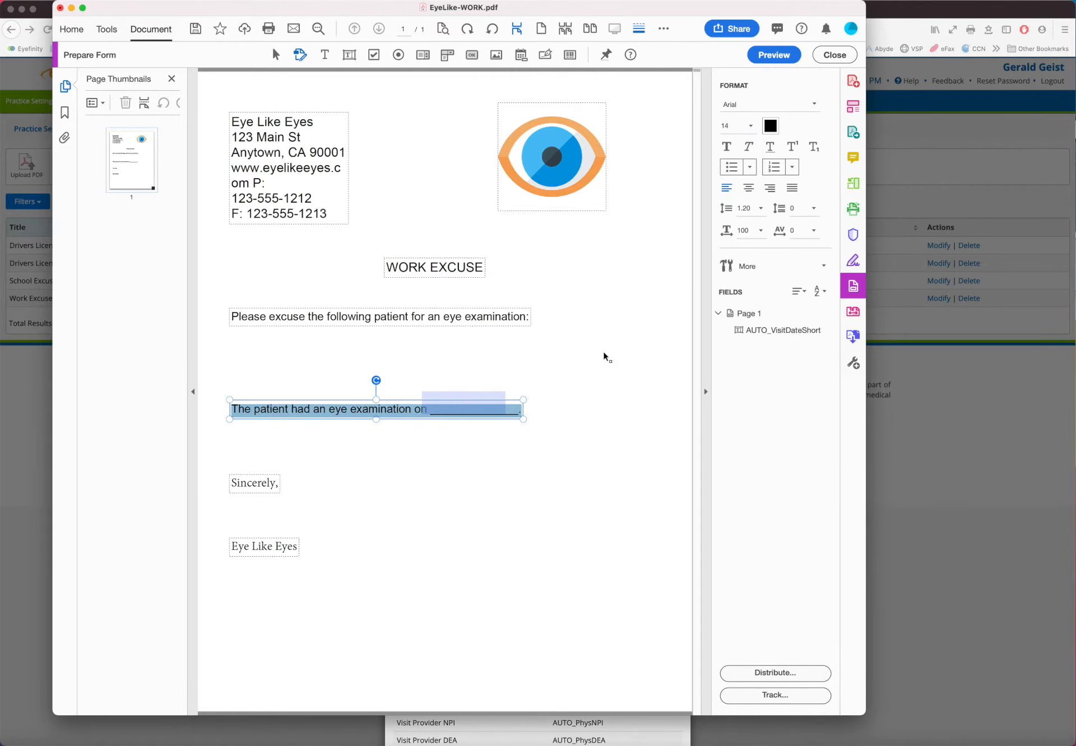
click(476, 406)
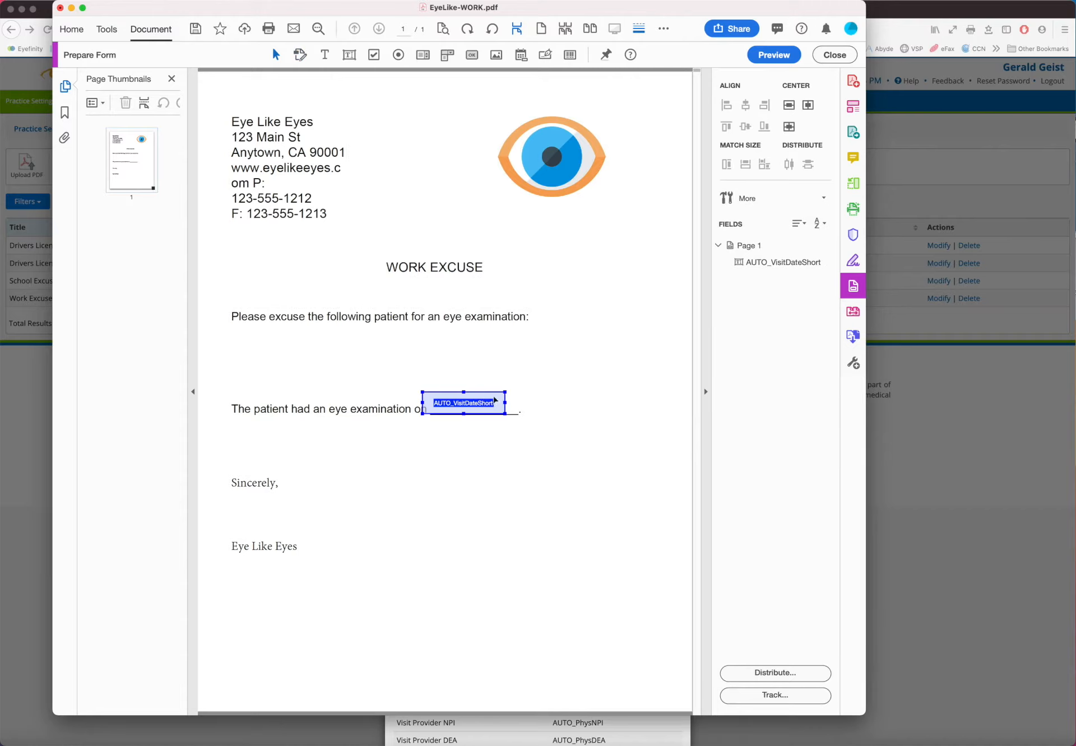
- Move the AUTO_VisitDateShort field to follow 'on' and give it 14-point text
drag(495, 400, 506, 399)
click(504, 397)
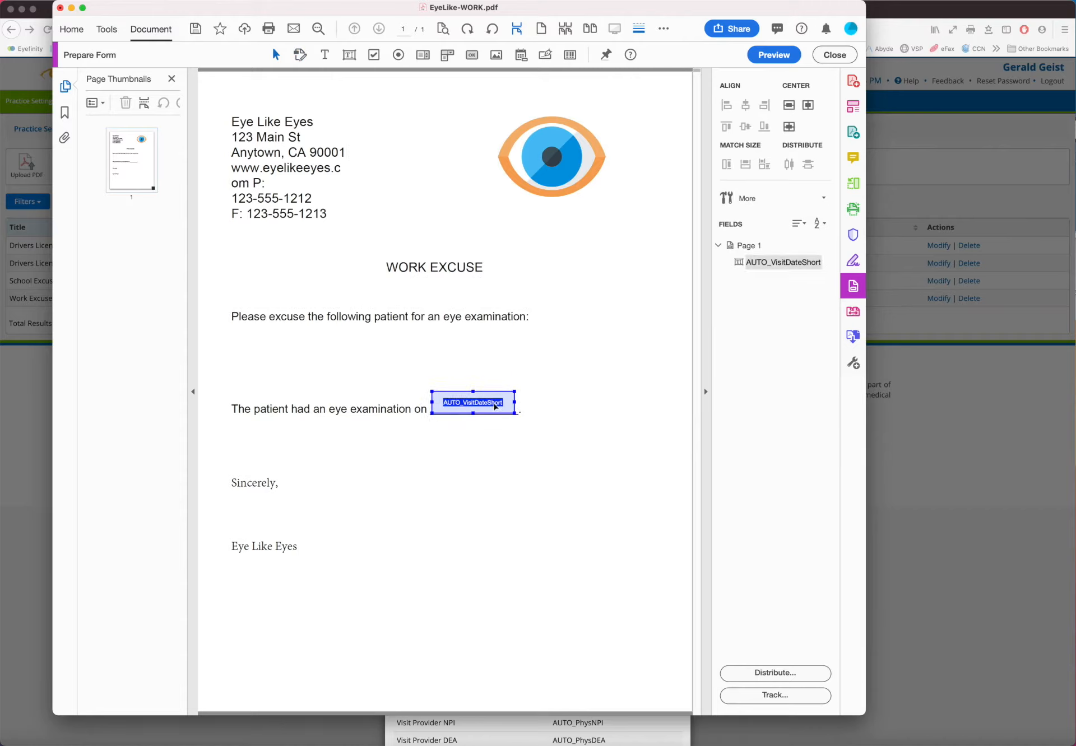
right_click(495, 406)
click(499, 401)
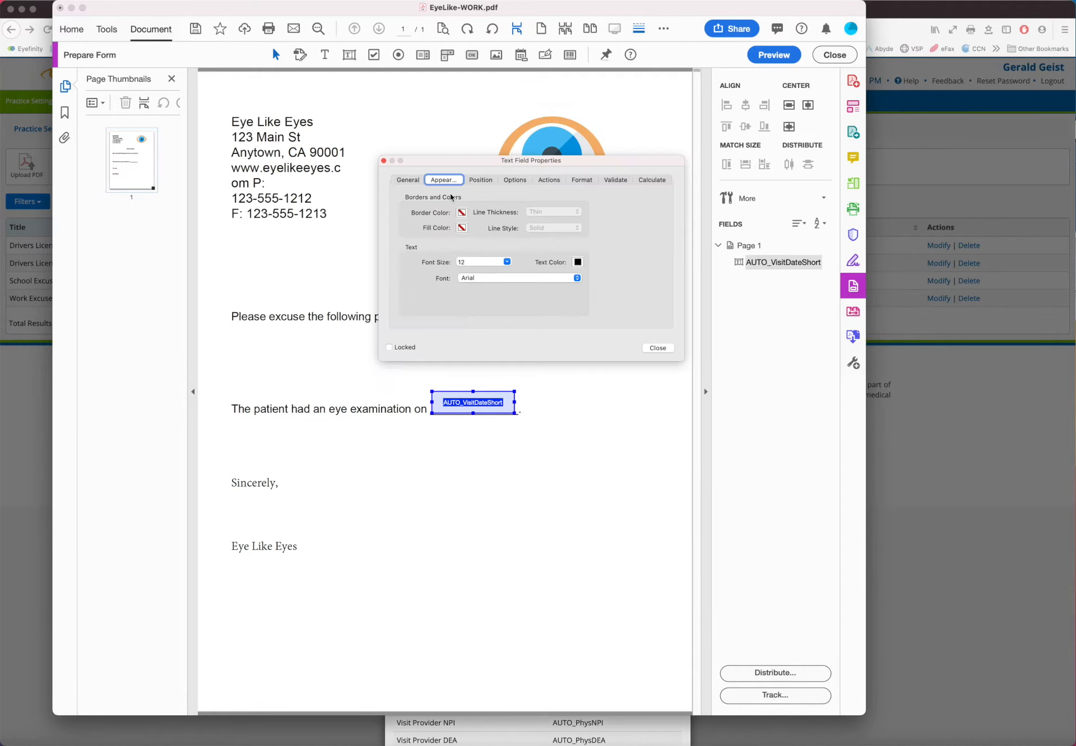
click(506, 263)
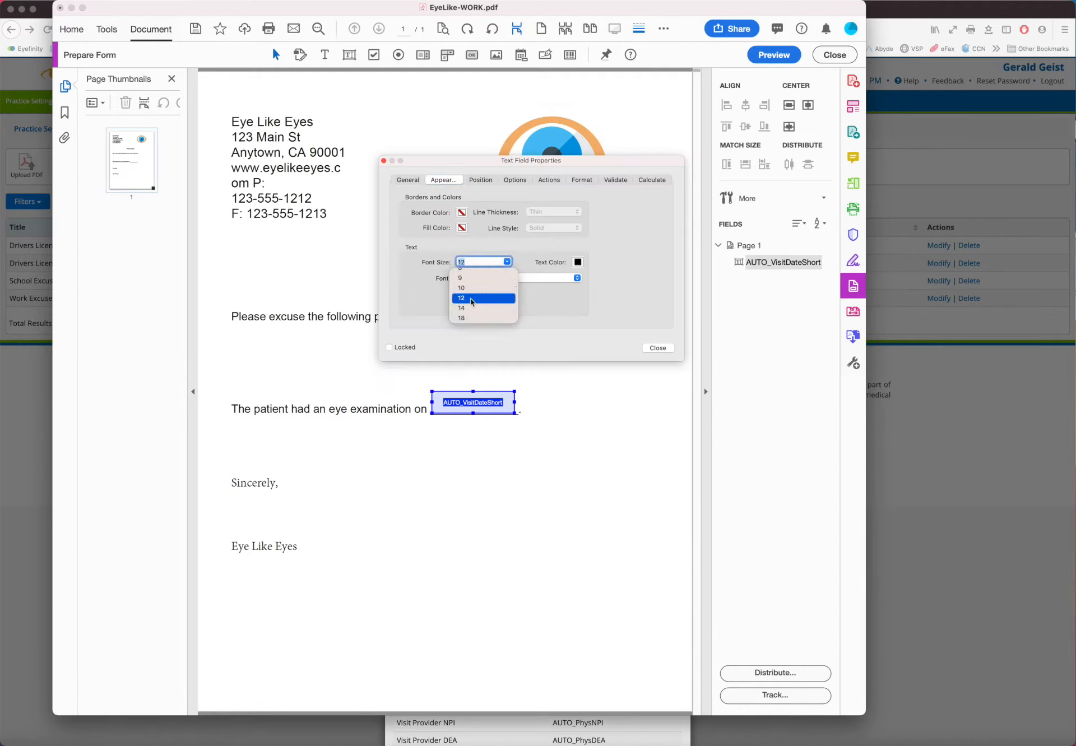
click(510, 302)
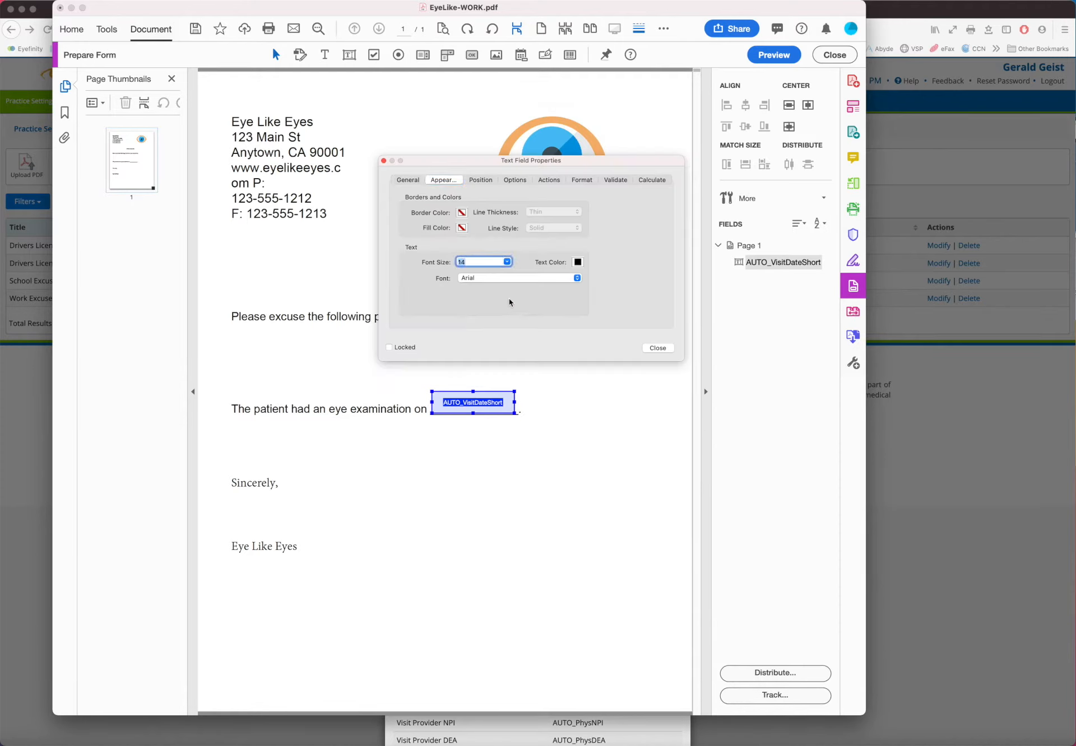
click(657, 349)
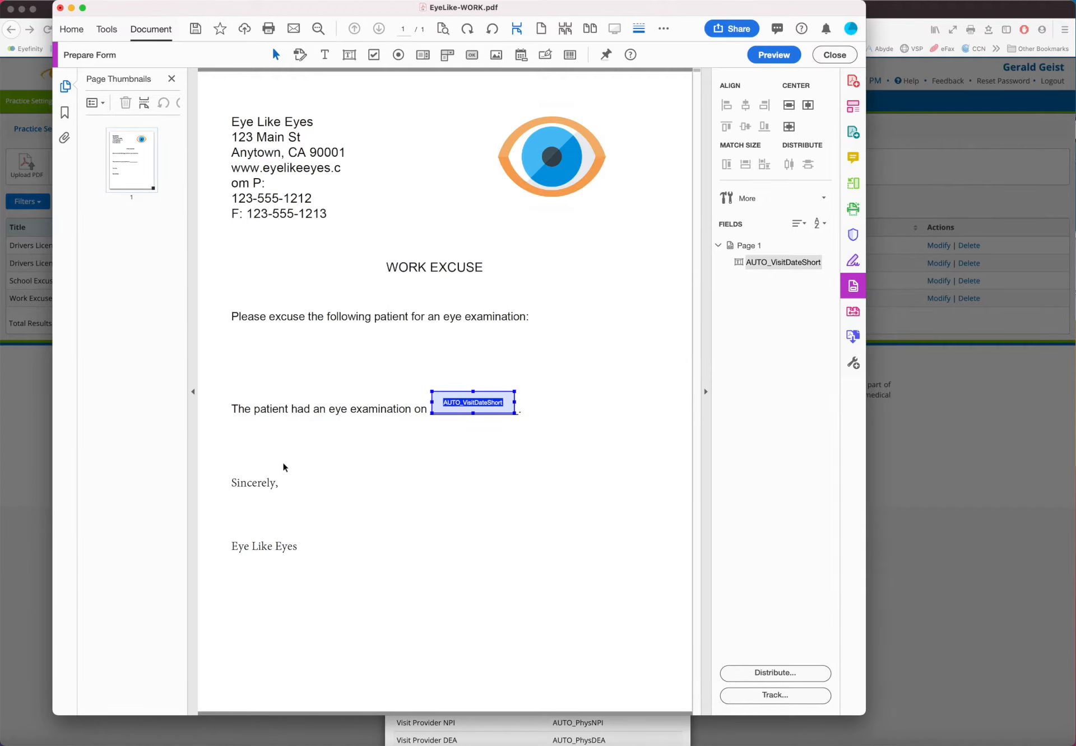
double_click(248, 486)
double_click(249, 484)
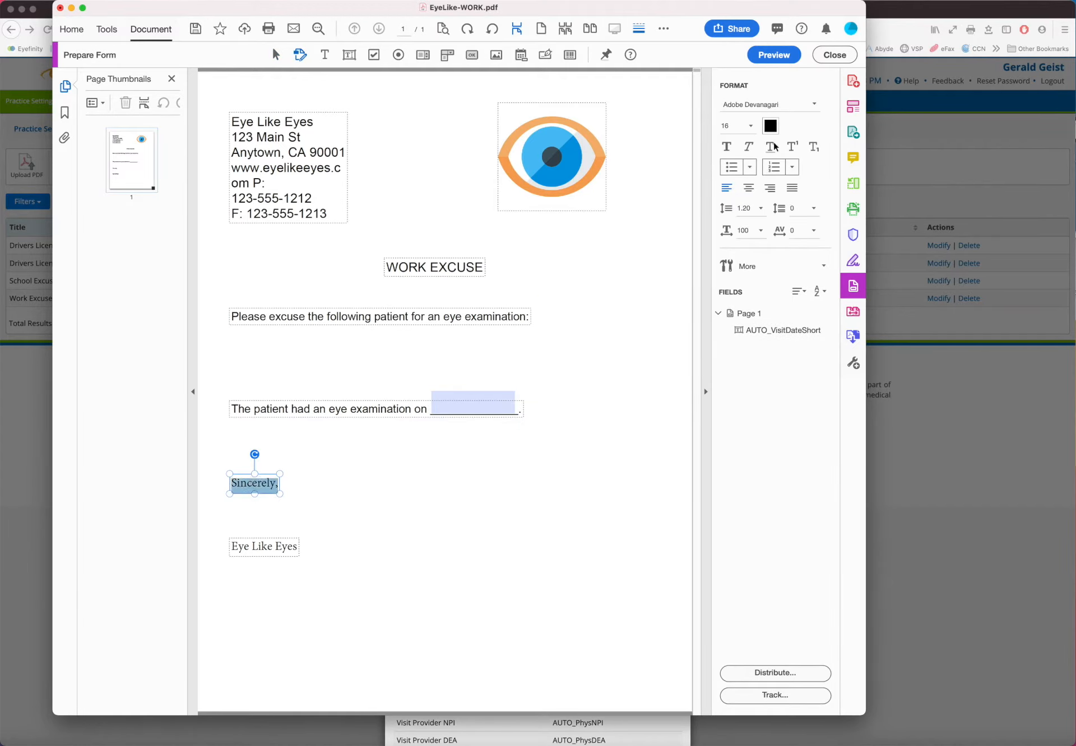
- Set the 'Sincerely,' line to Arial at size 14
click(812, 106)
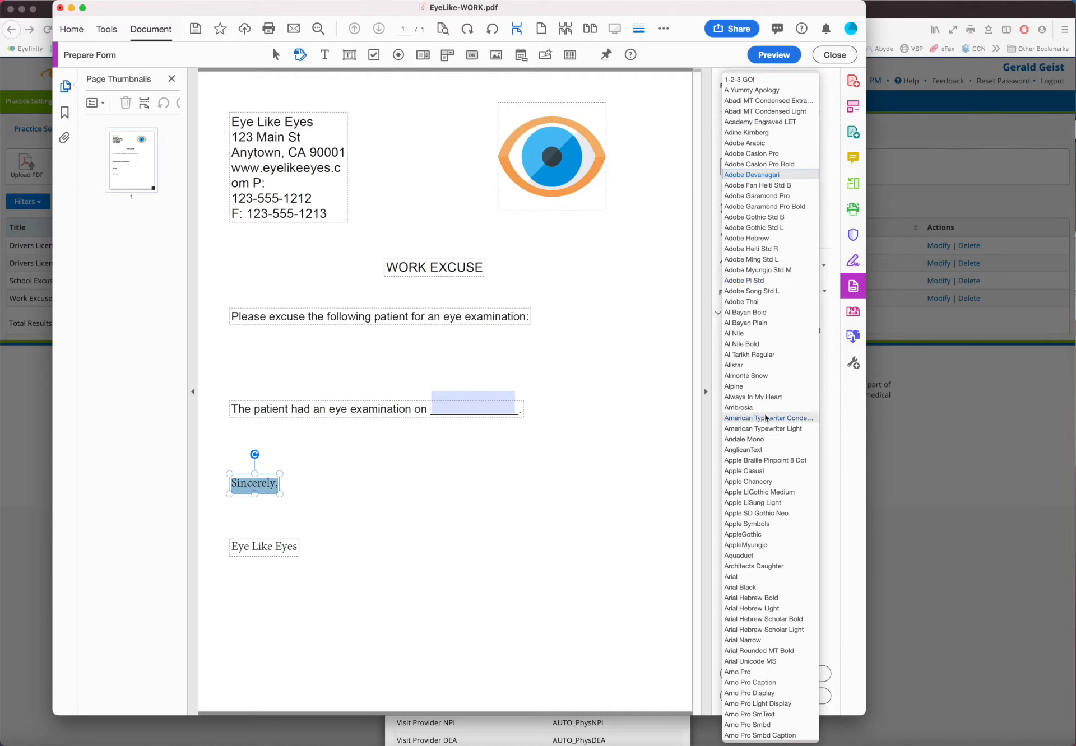
scroll(765, 418, down, 1)
click(734, 556)
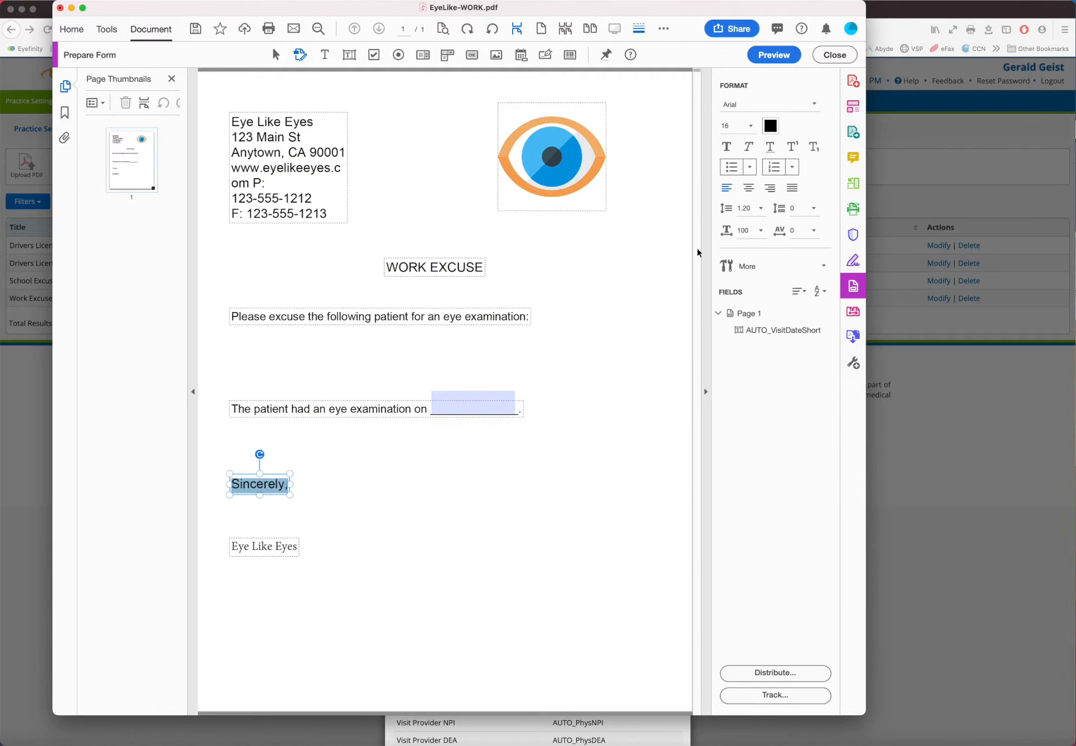
click(751, 126)
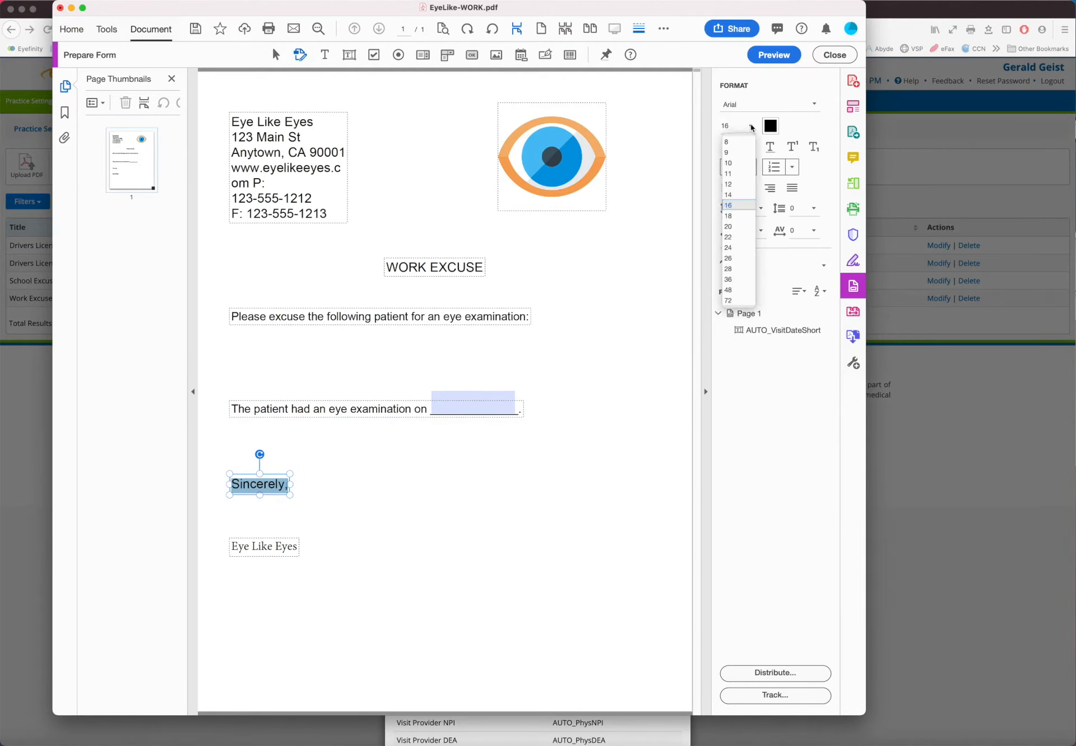
click(728, 196)
- Select the 'Eye Like Eyes' signature text and open its font list
click(255, 548)
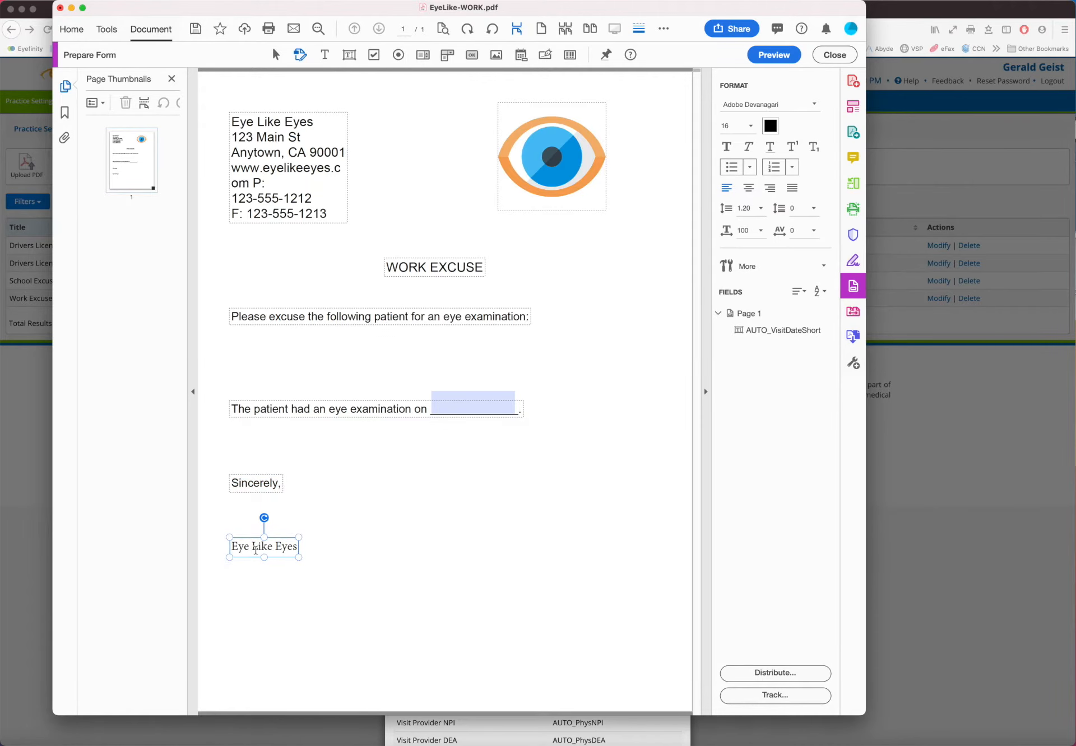
triple_click(255, 548)
click(815, 104)
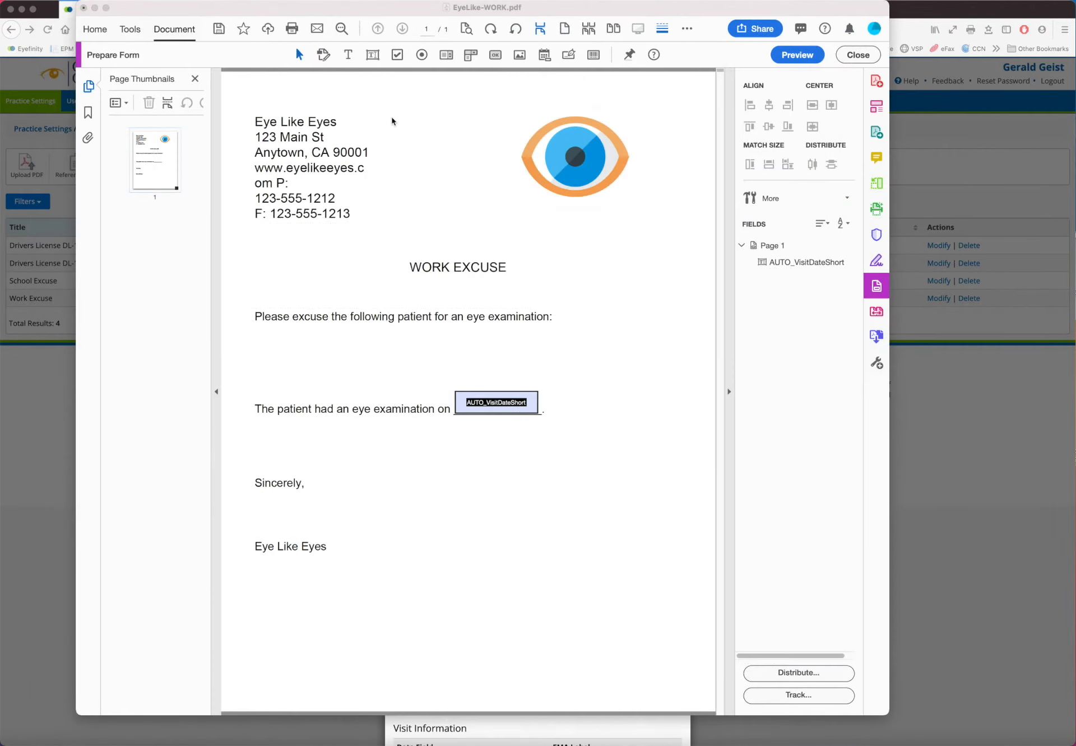
- Place text field Text6 under the excuse sentence and copy AUTO_PatientNameFull from the Reference Sheet
click(371, 56)
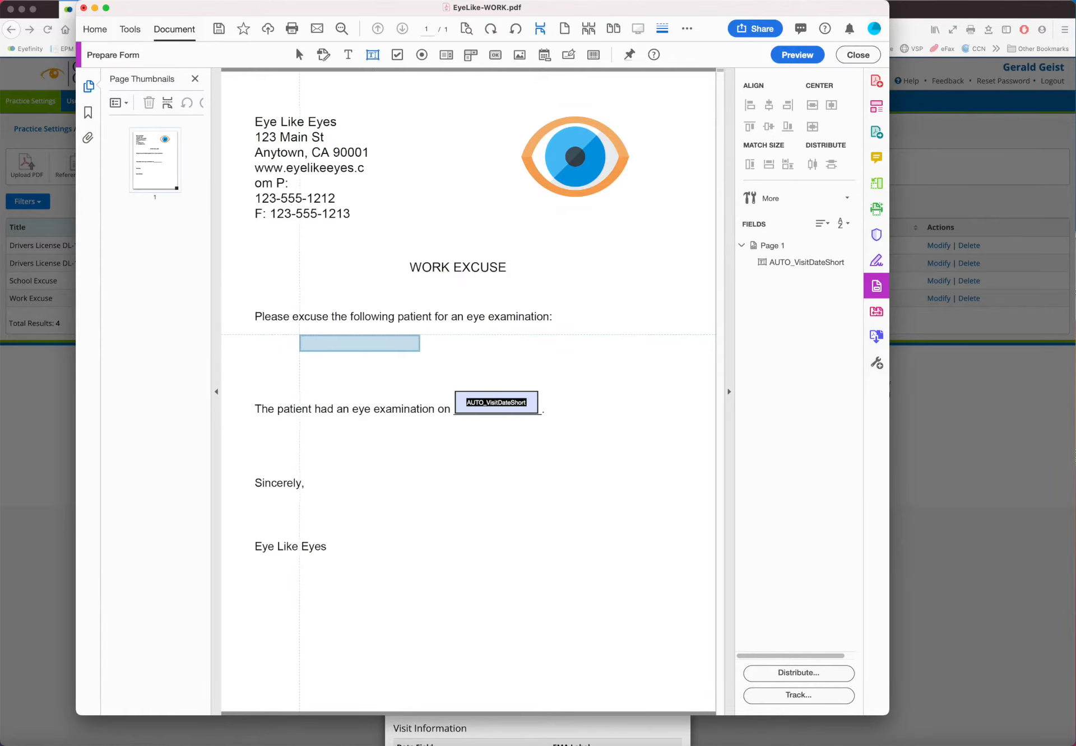
click(301, 335)
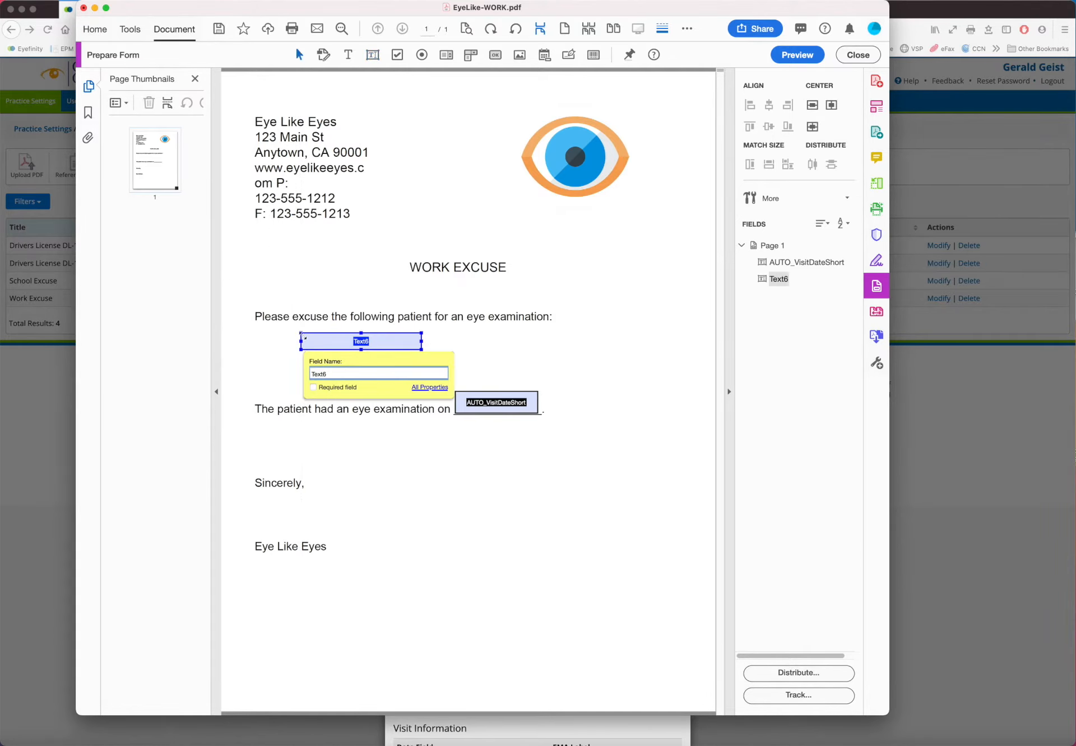
click(922, 410)
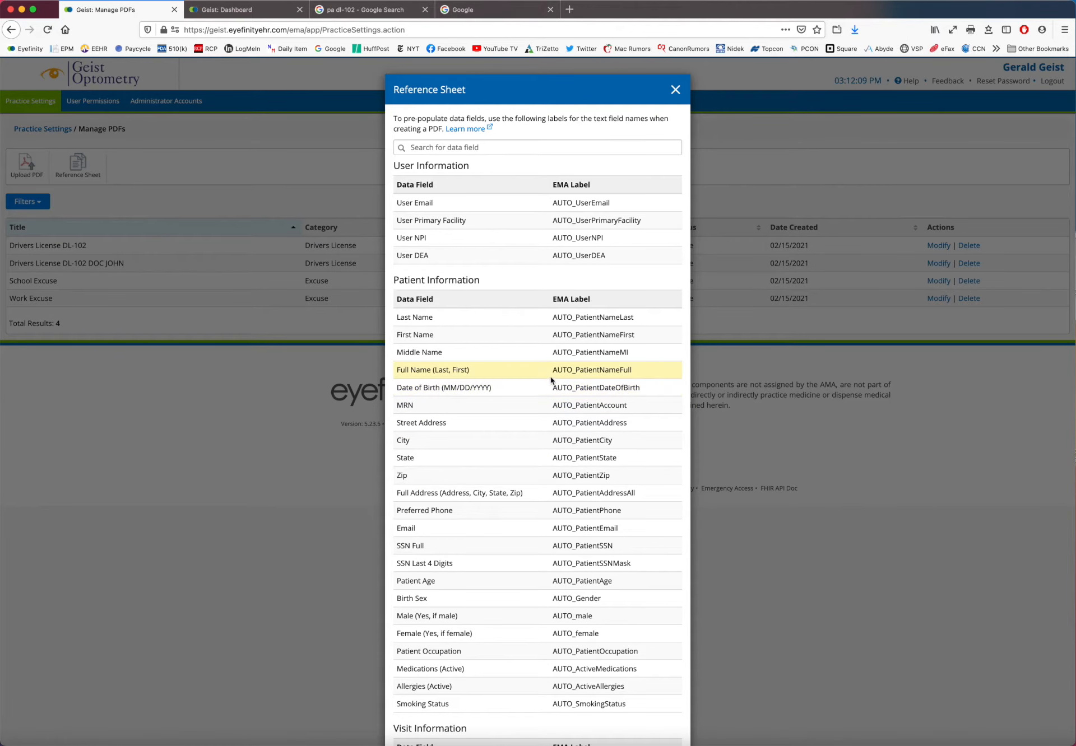
drag(552, 370, 629, 371)
right_click(628, 371)
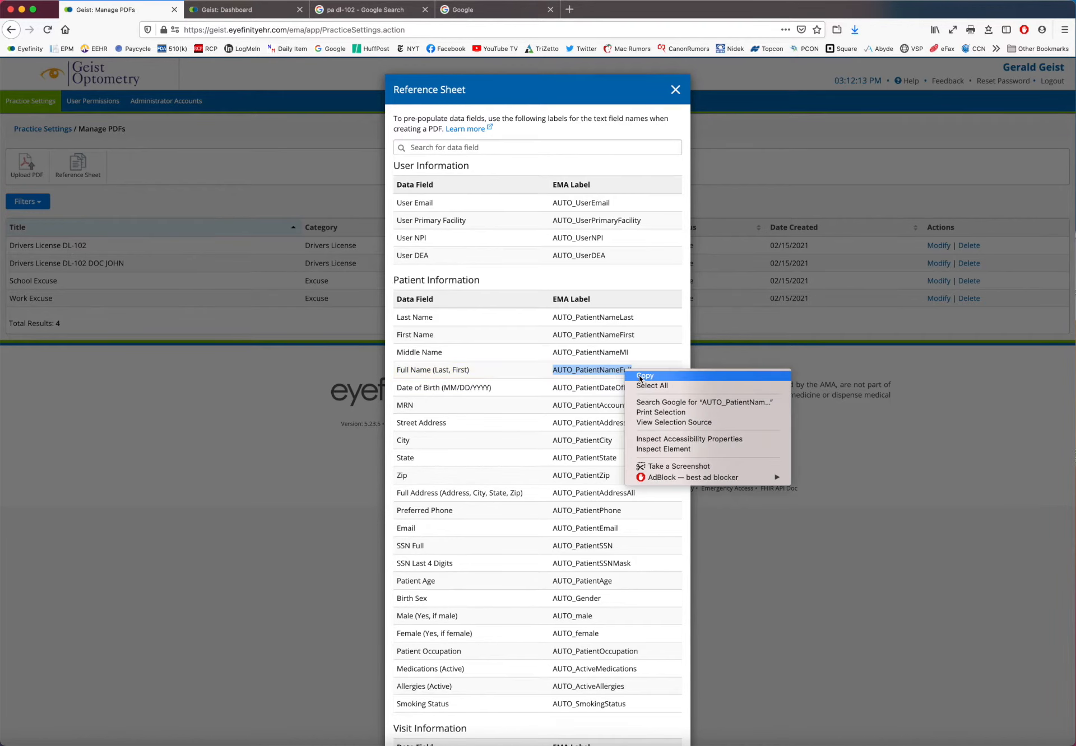
click(634, 374)
click(899, 742)
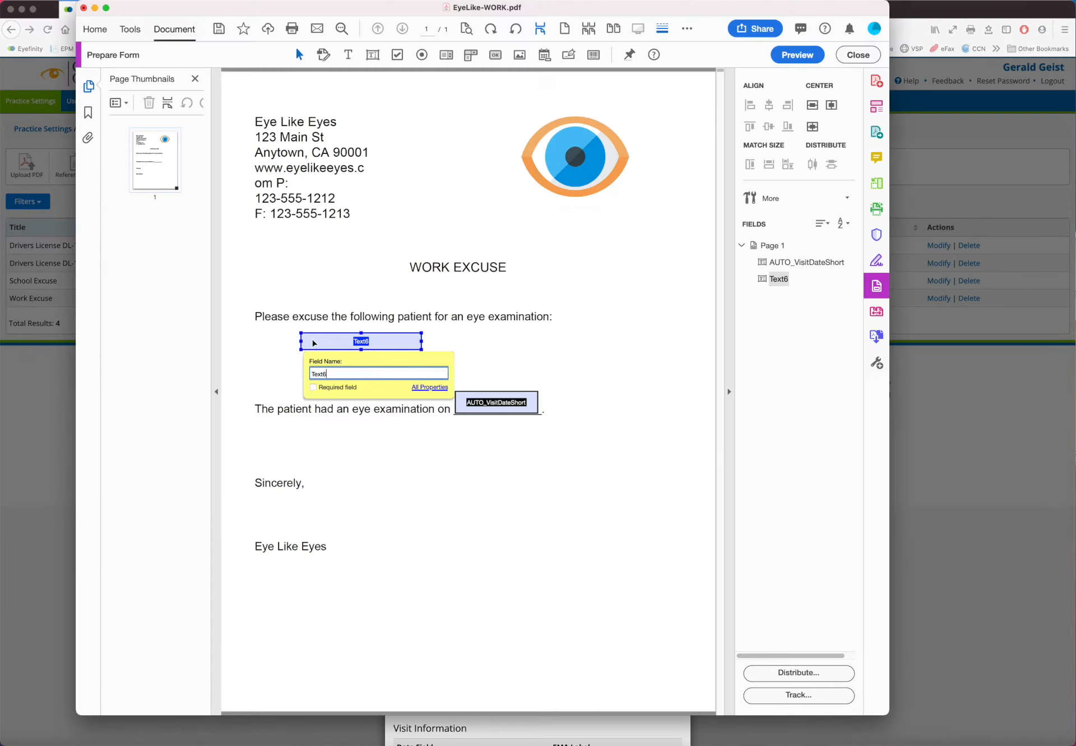
- Rename the new field from Text6 to AUTO_PatientNameFull and open its properties
double_click(354, 376)
key(super+v)
click(429, 388)
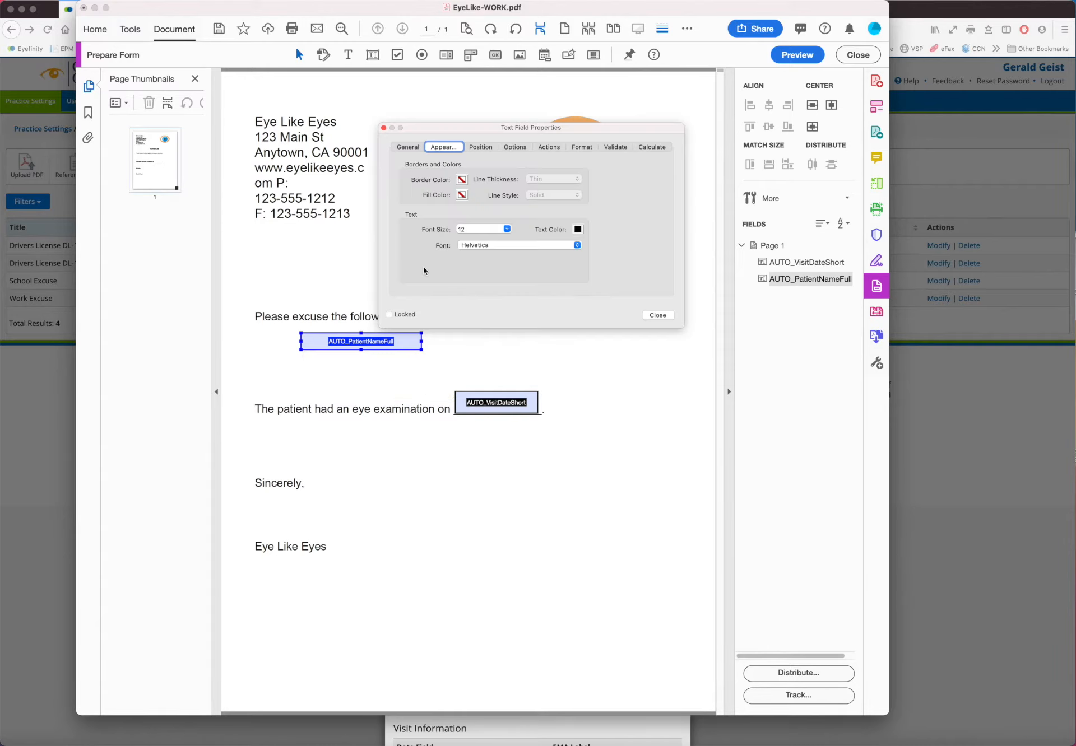
click(407, 146)
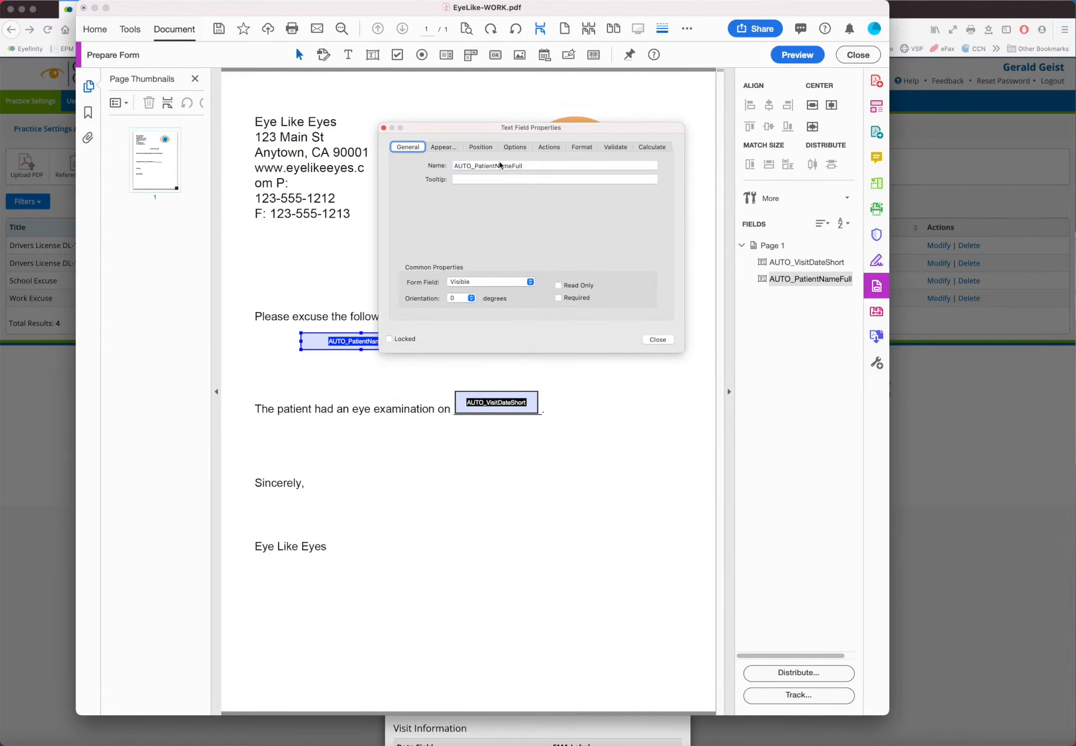
click(444, 147)
- Give the field 14-point Arial text in its Appearance settings
click(503, 228)
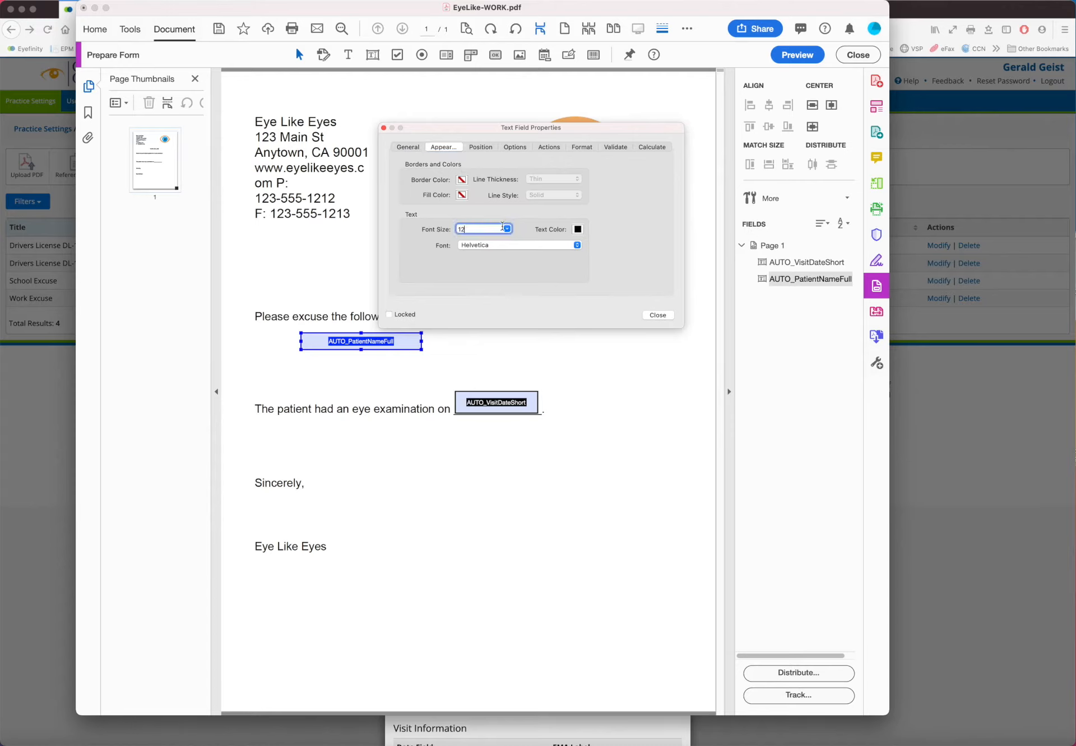
click(507, 229)
click(466, 277)
click(565, 246)
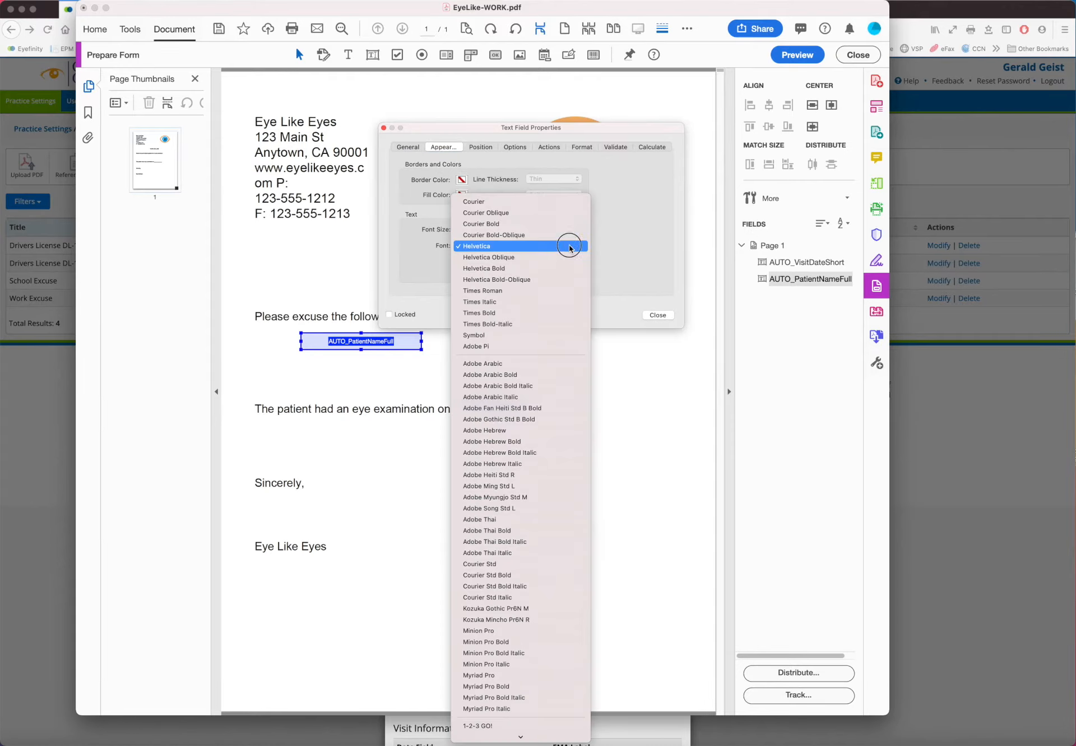
scroll(528, 449, down, 20)
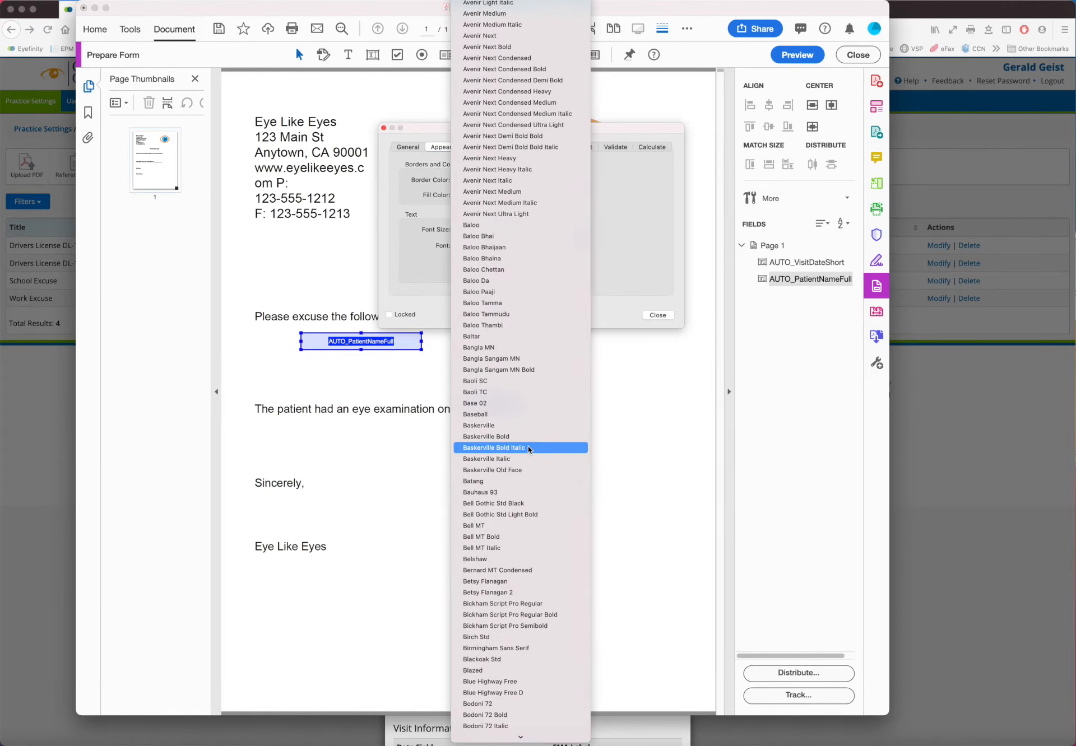
scroll(528, 449, up, 10)
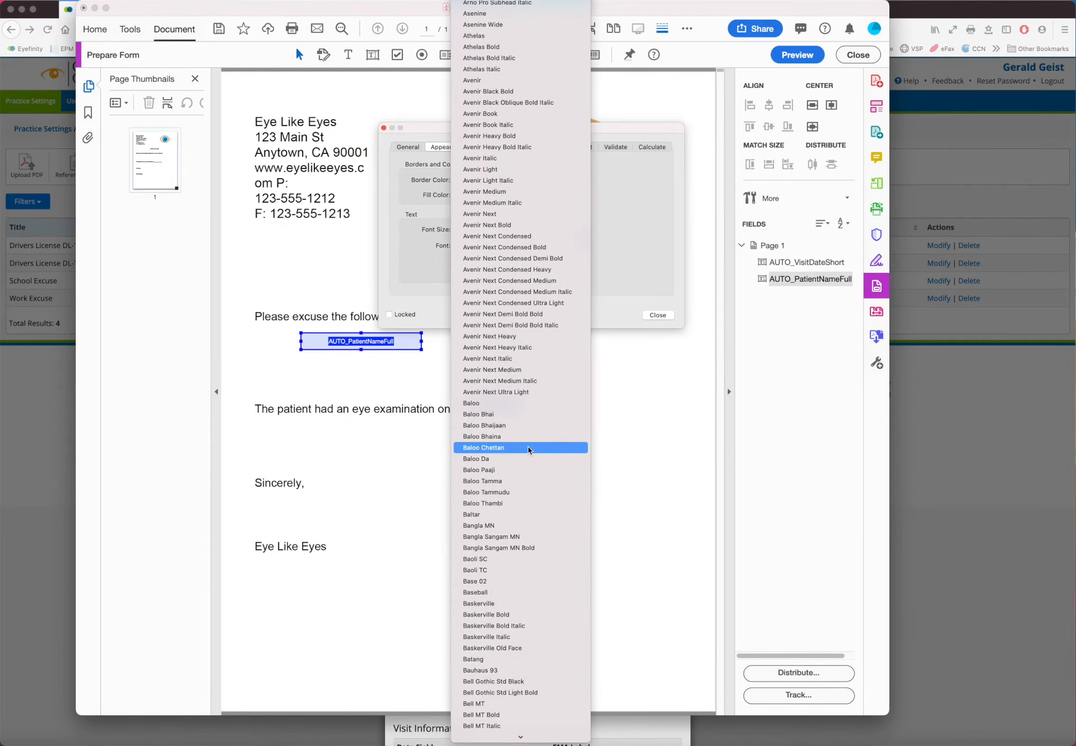
scroll(528, 449, up, 15)
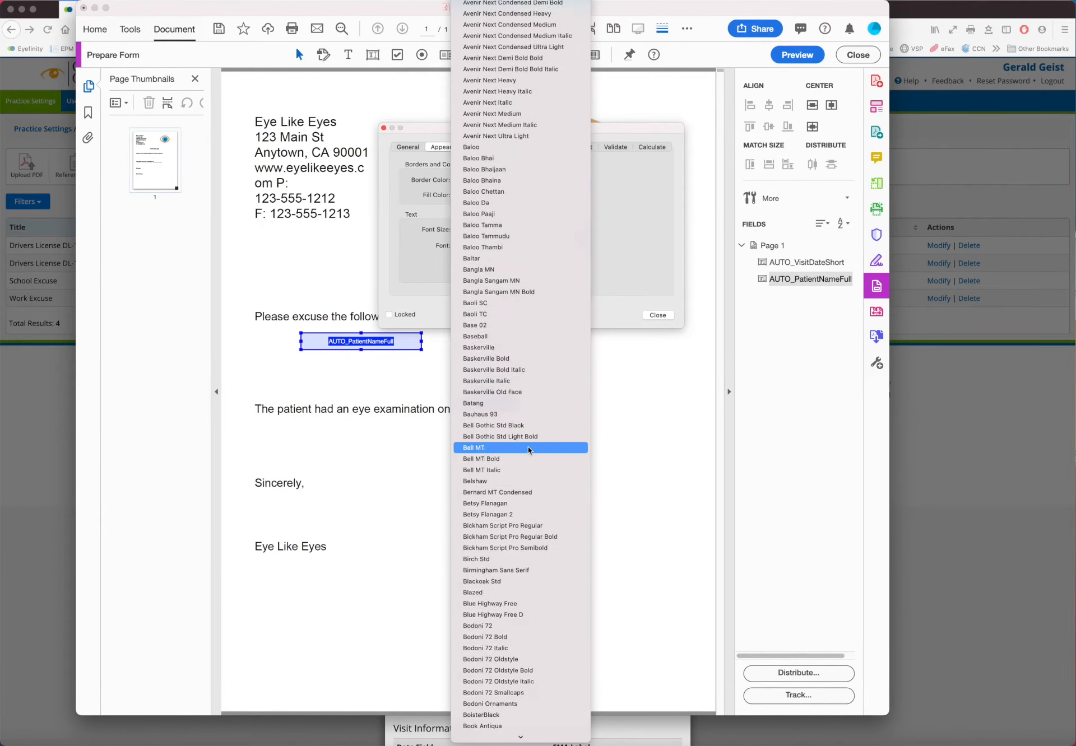
scroll(528, 449, down, 5)
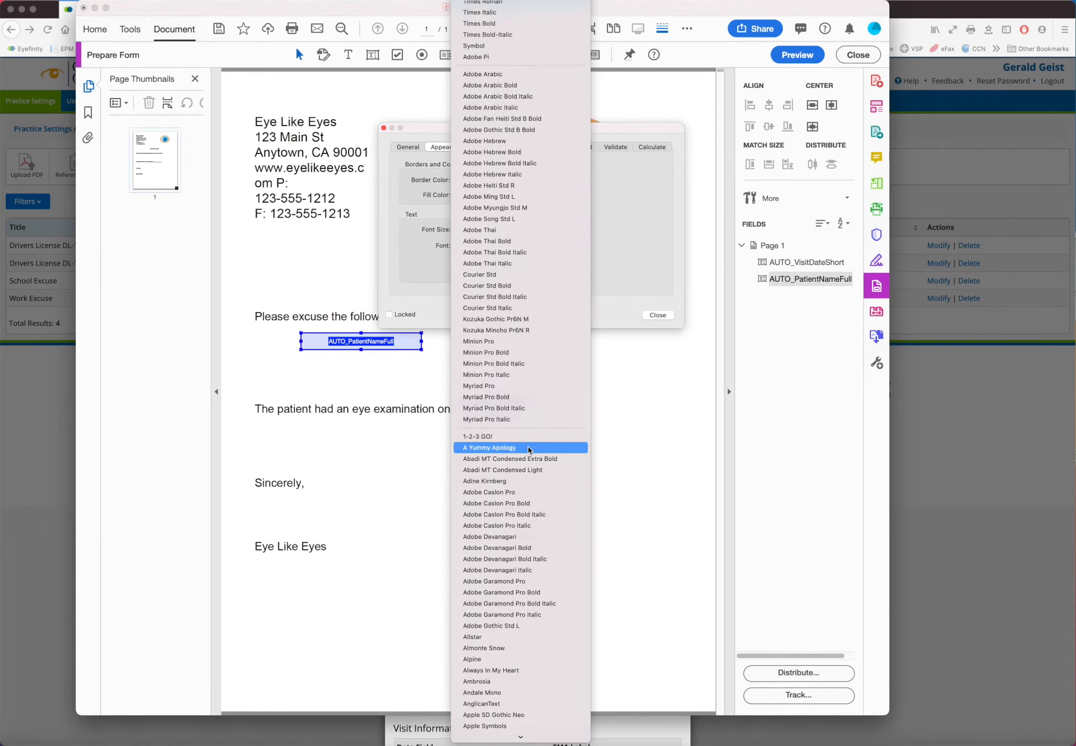
click(497, 527)
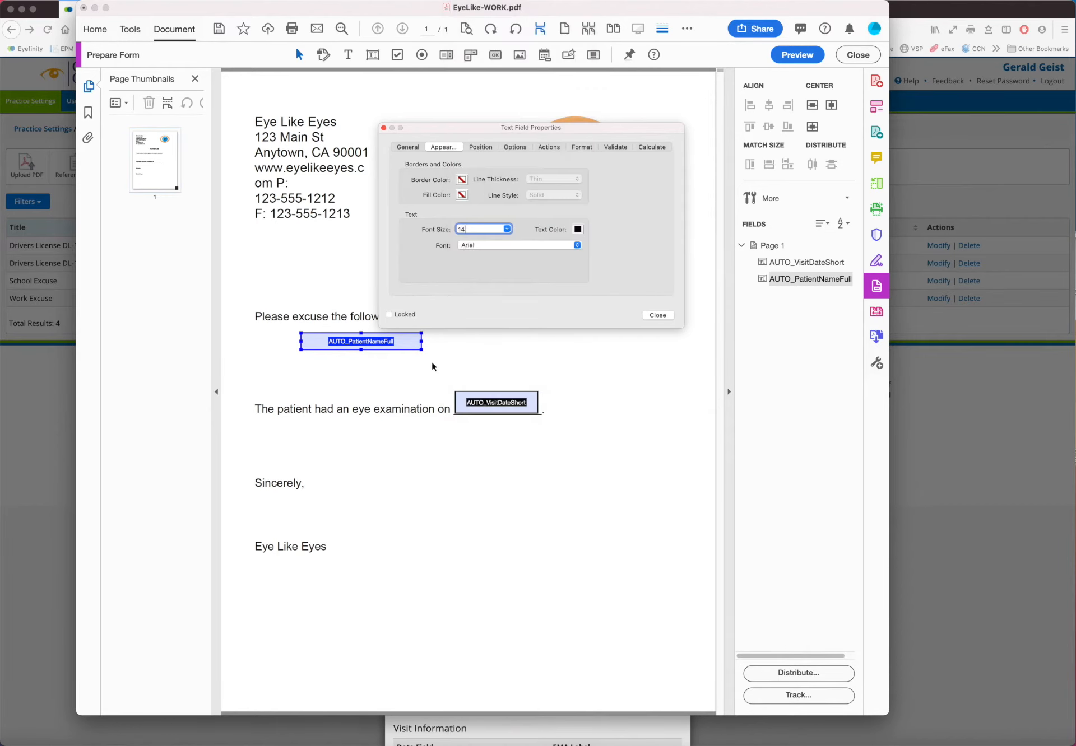
click(655, 316)
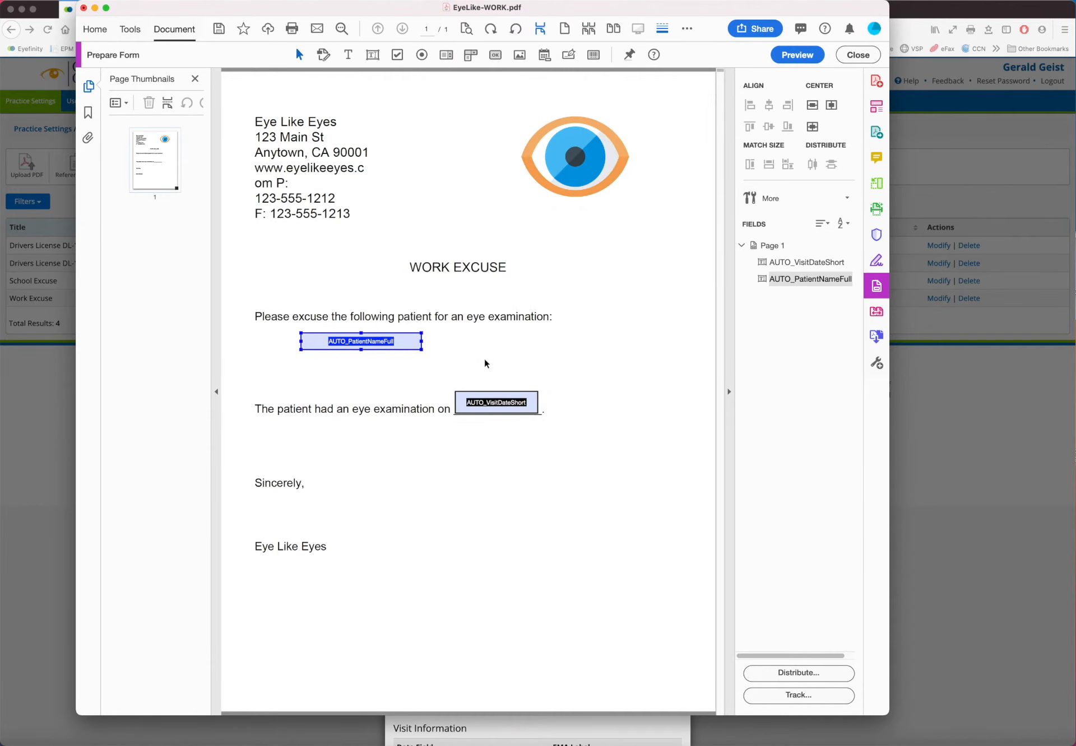
- Add another text field below the name field and copy the AUTO_PatientAddressAll label
click(486, 363)
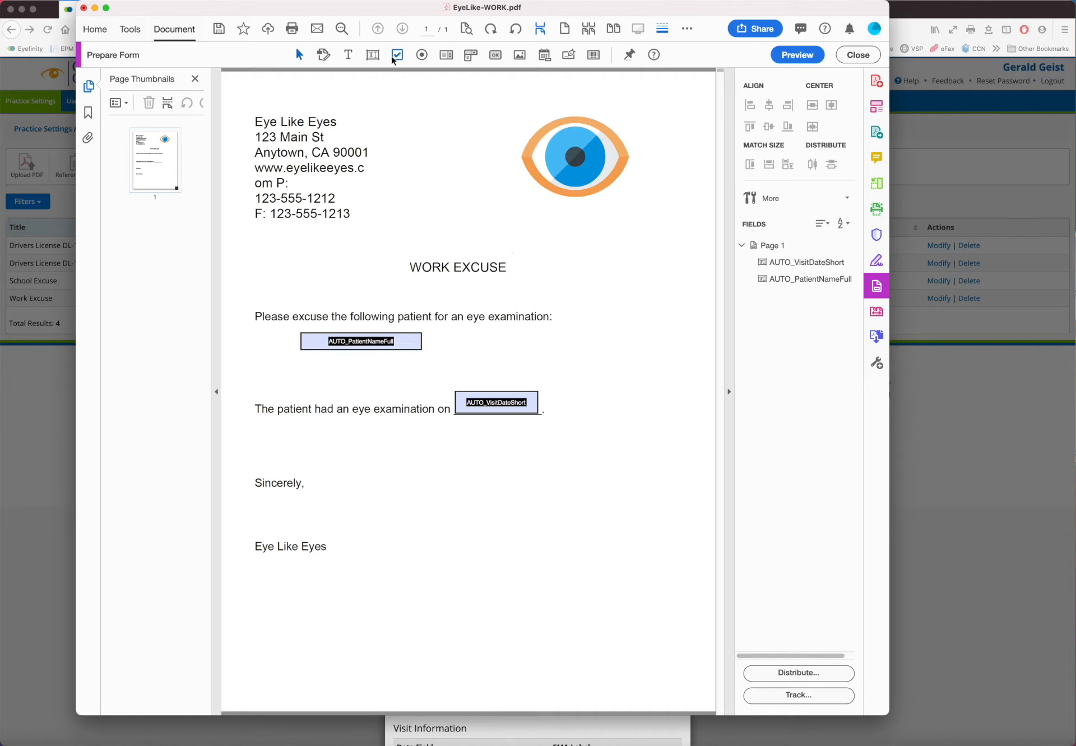
click(372, 55)
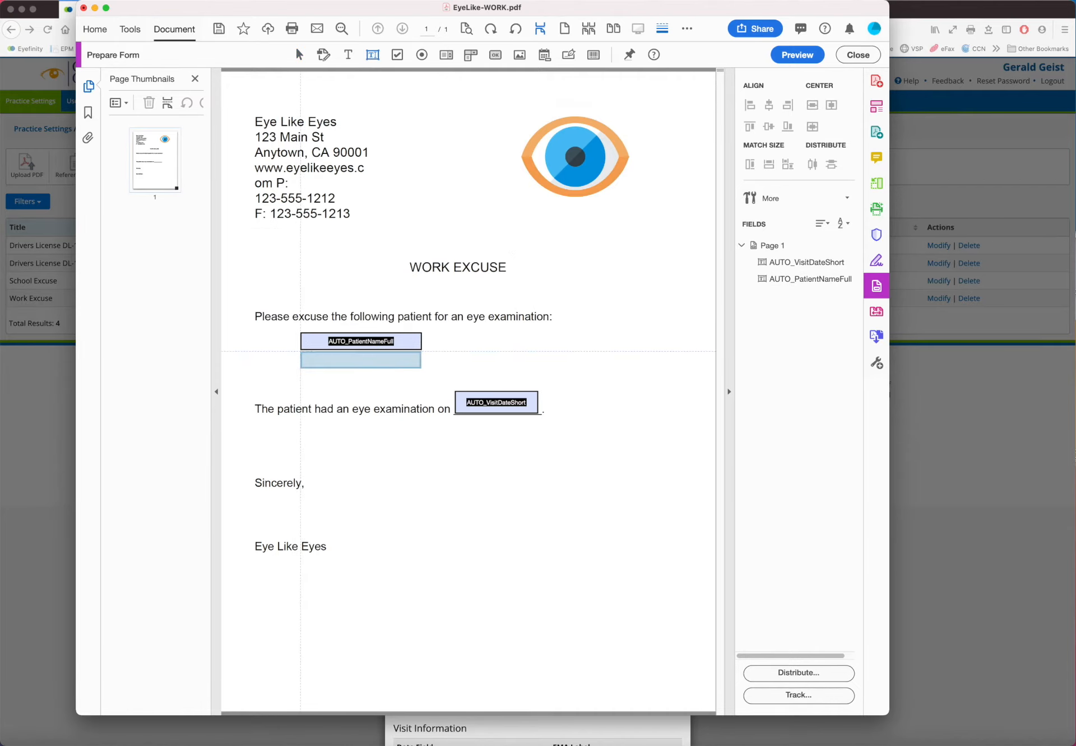
click(301, 353)
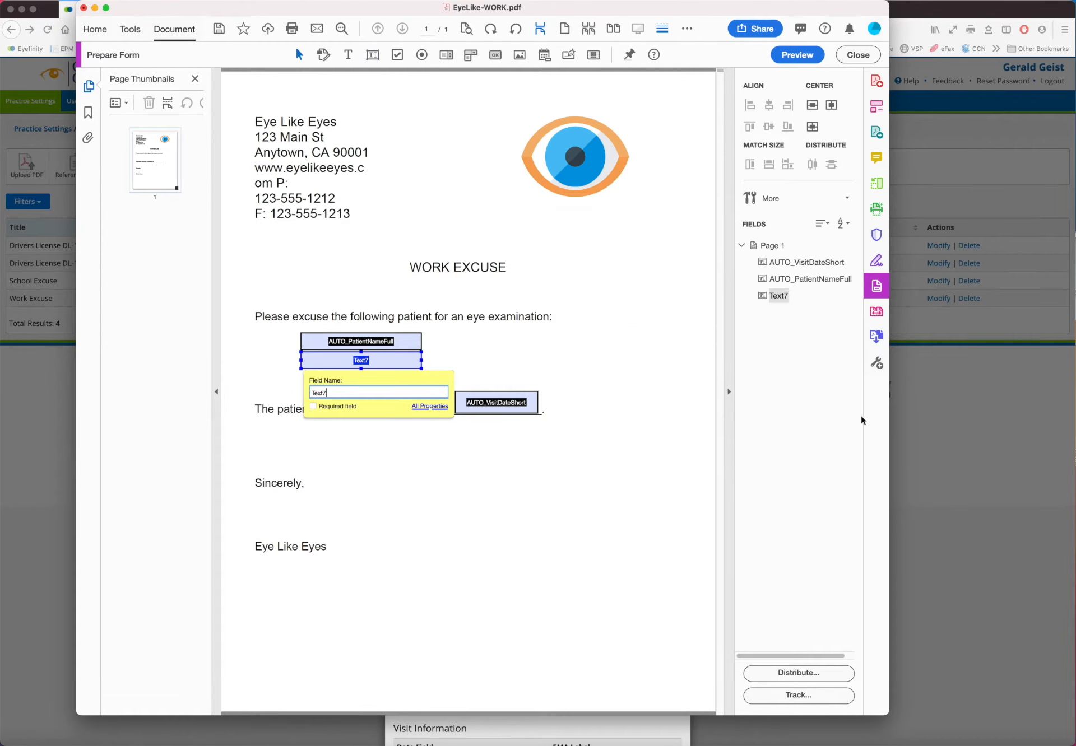
click(968, 423)
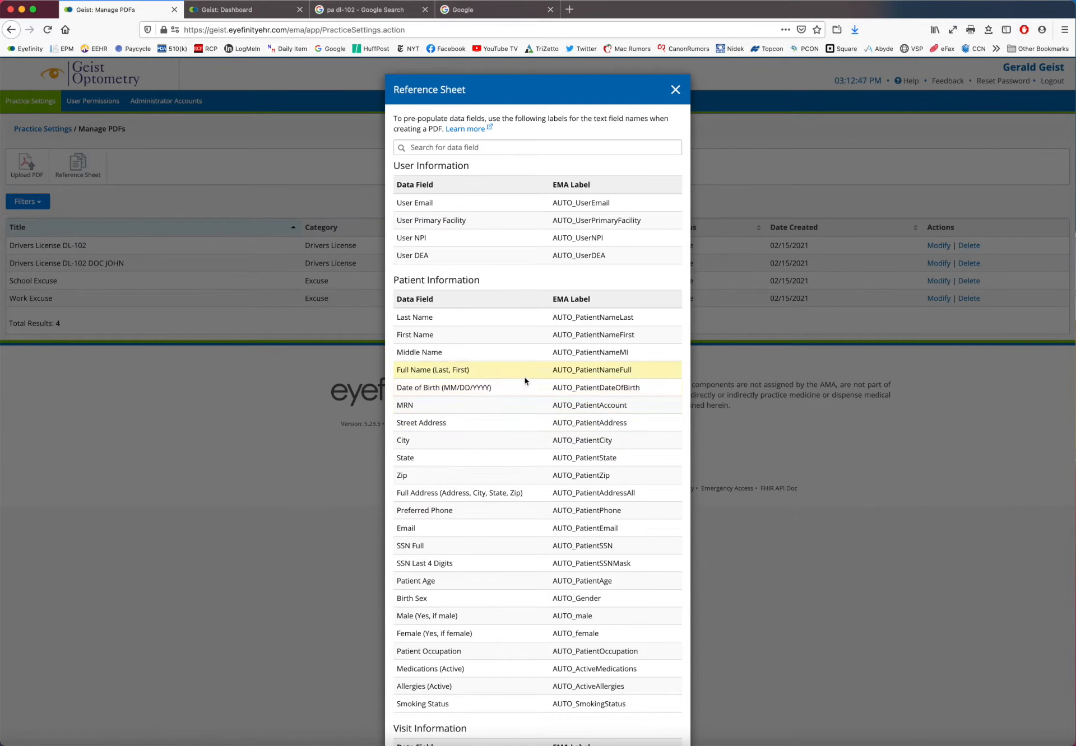
drag(554, 494, 633, 494)
right_click(630, 494)
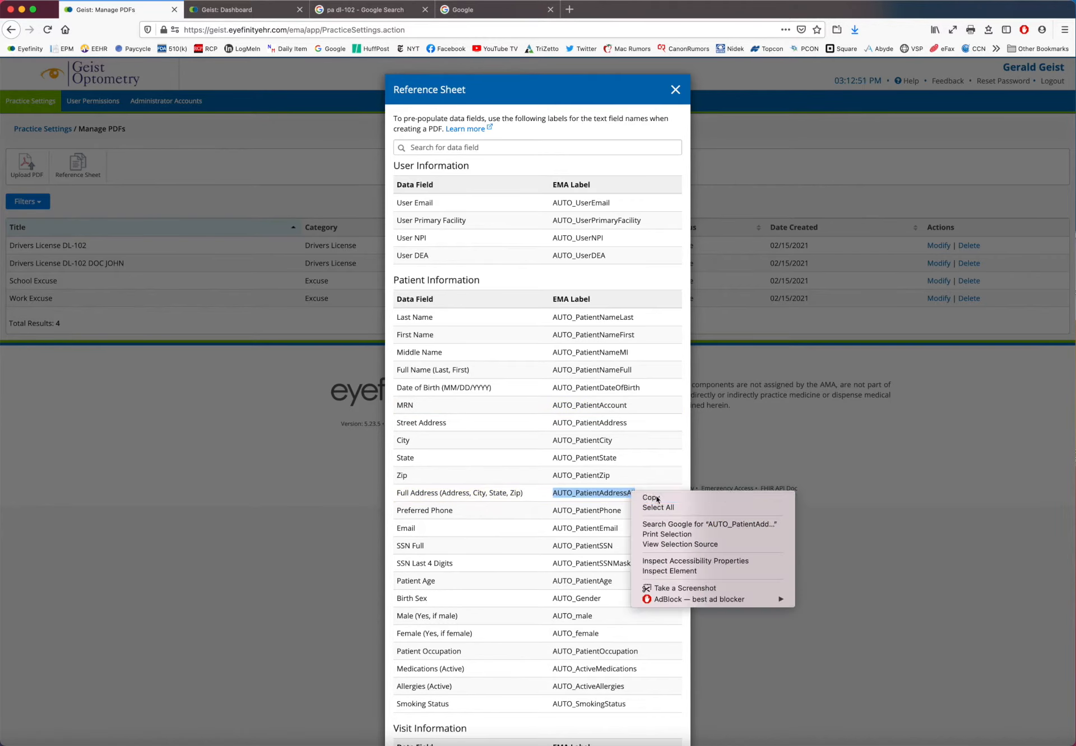
click(650, 497)
click(891, 737)
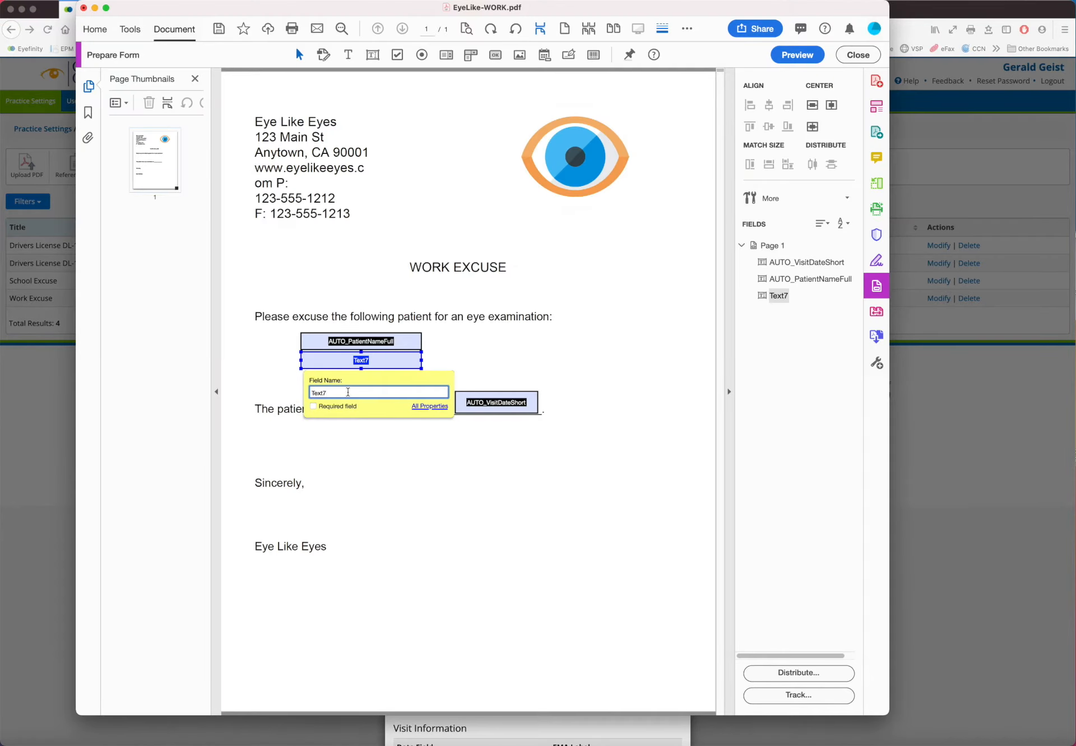
- Rename field Text7 to AUTO_PatientAddressAll and open its properties
drag(348, 393, 297, 392)
key(super+v)
click(429, 406)
click(408, 147)
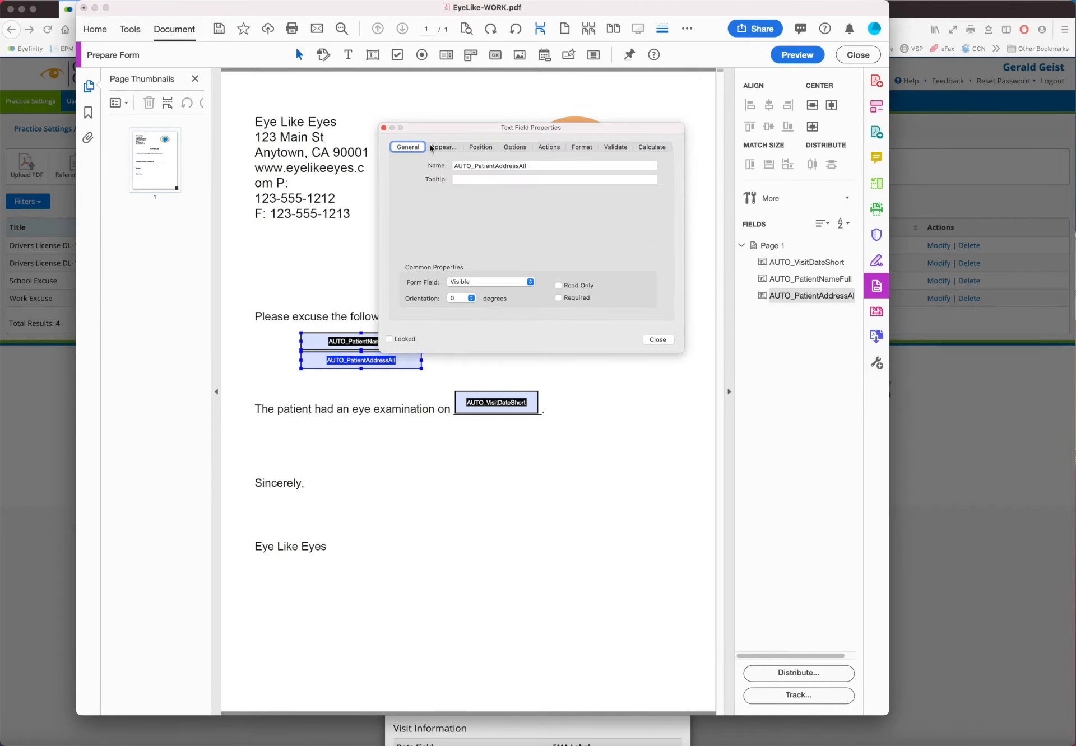
click(443, 147)
- Set the address field's appearance to 14-point Arial
click(507, 229)
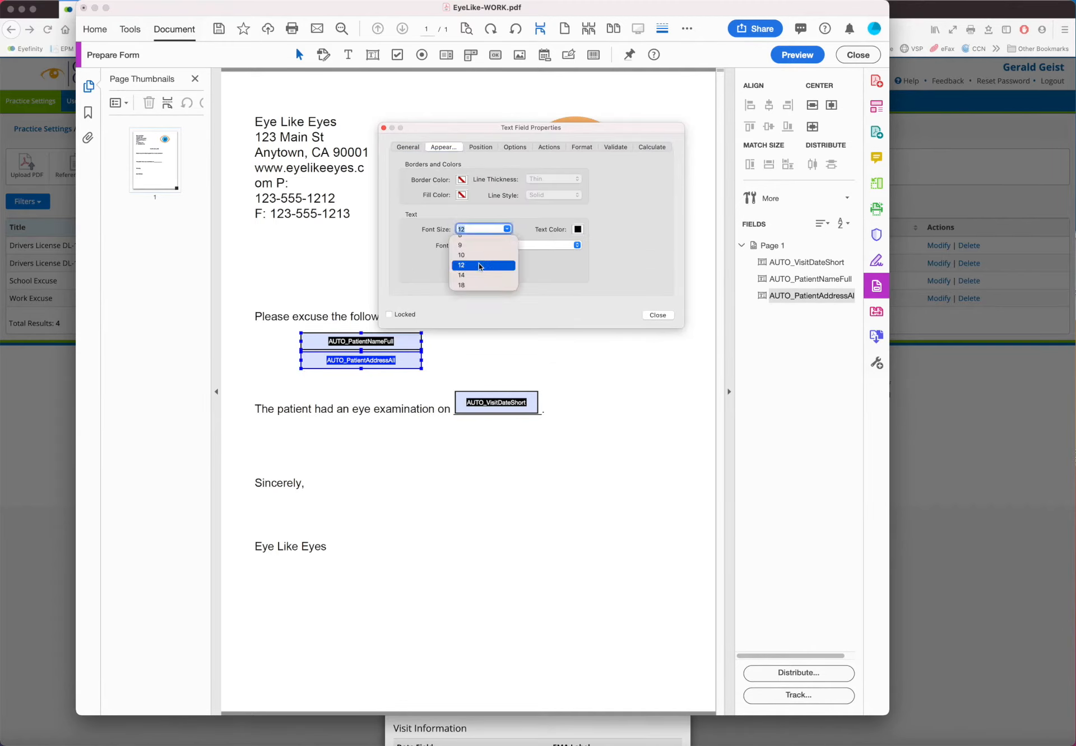
click(477, 279)
click(577, 244)
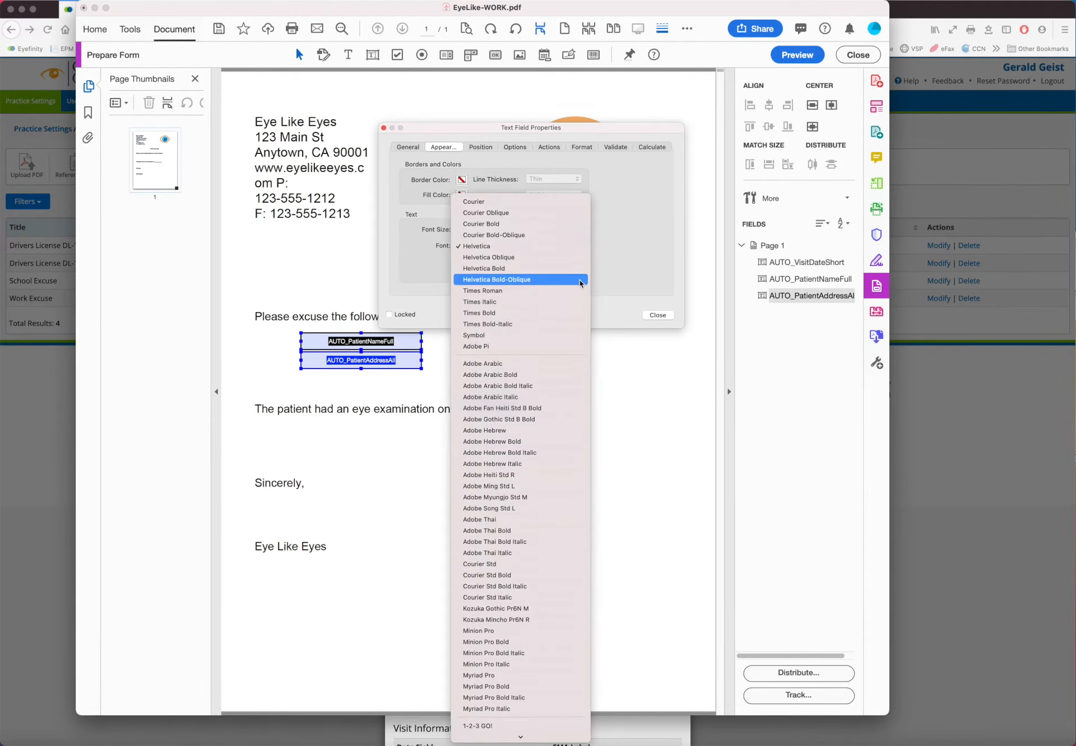
scroll(580, 280, down, 5)
scroll(581, 283, down, 10)
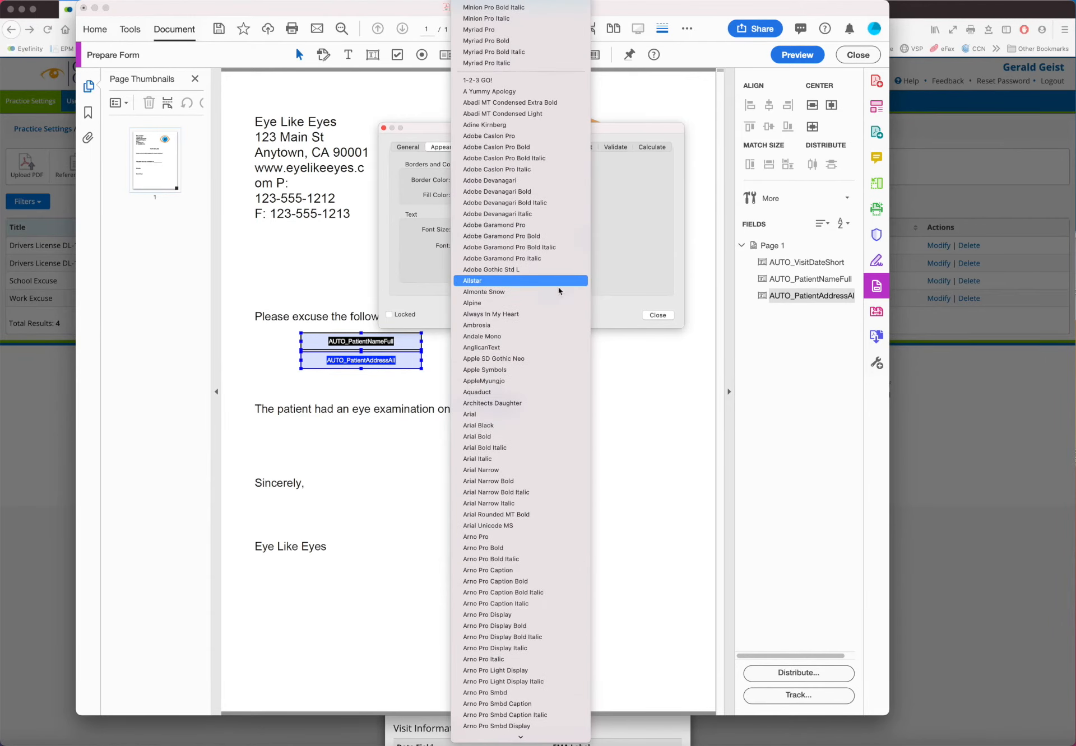
click(509, 414)
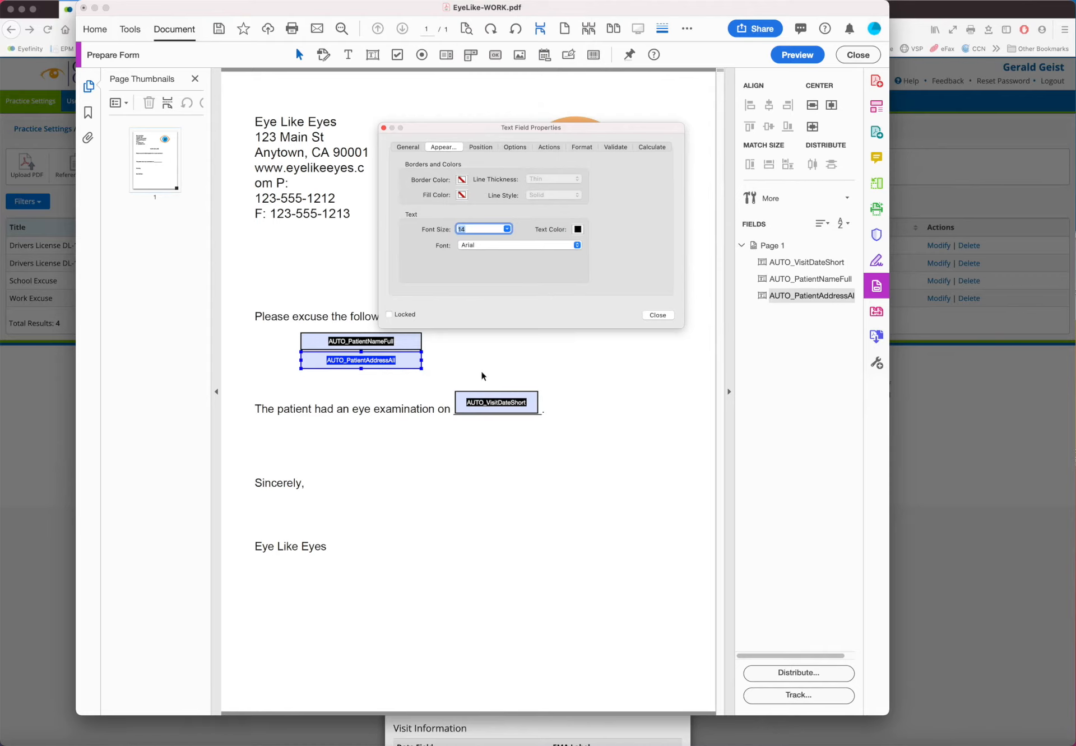
click(413, 357)
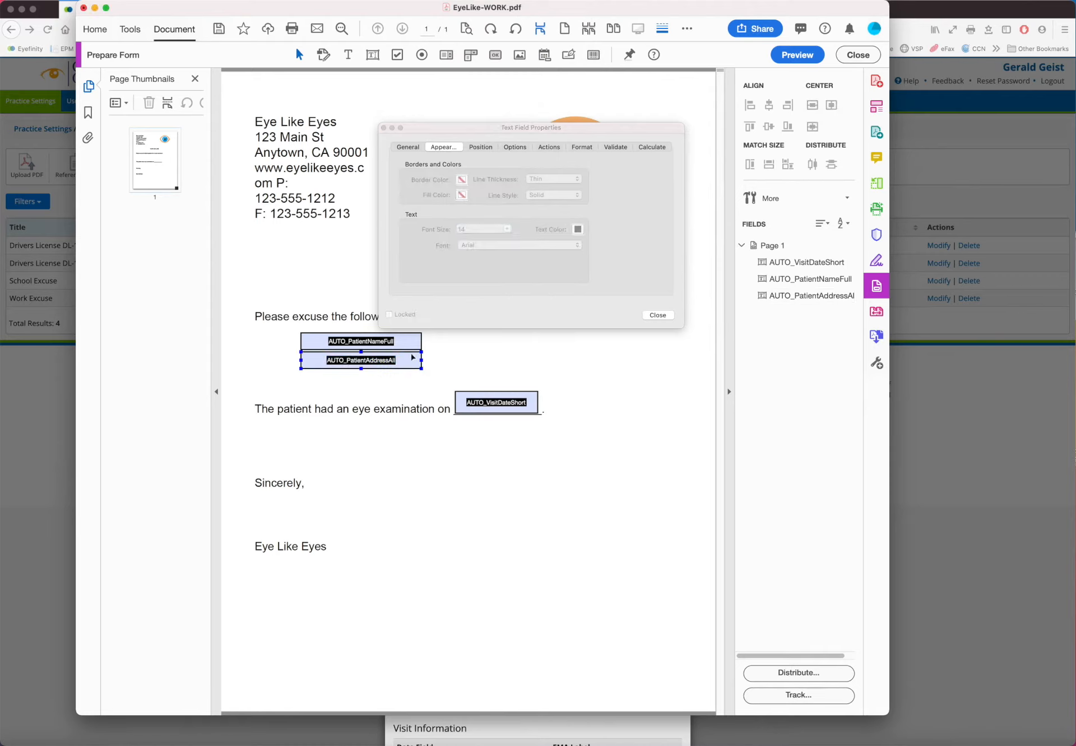
click(655, 314)
- Widen the patient name and address fields to the same full line length
click(413, 344)
click(421, 341)
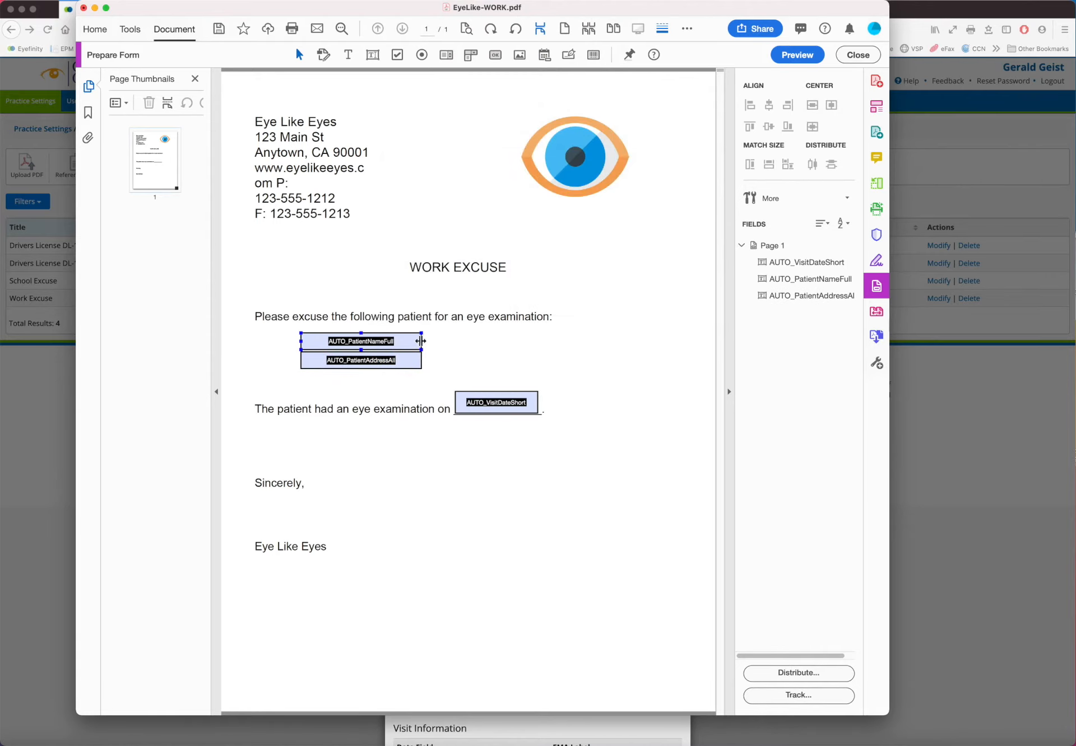
drag(420, 341, 603, 342)
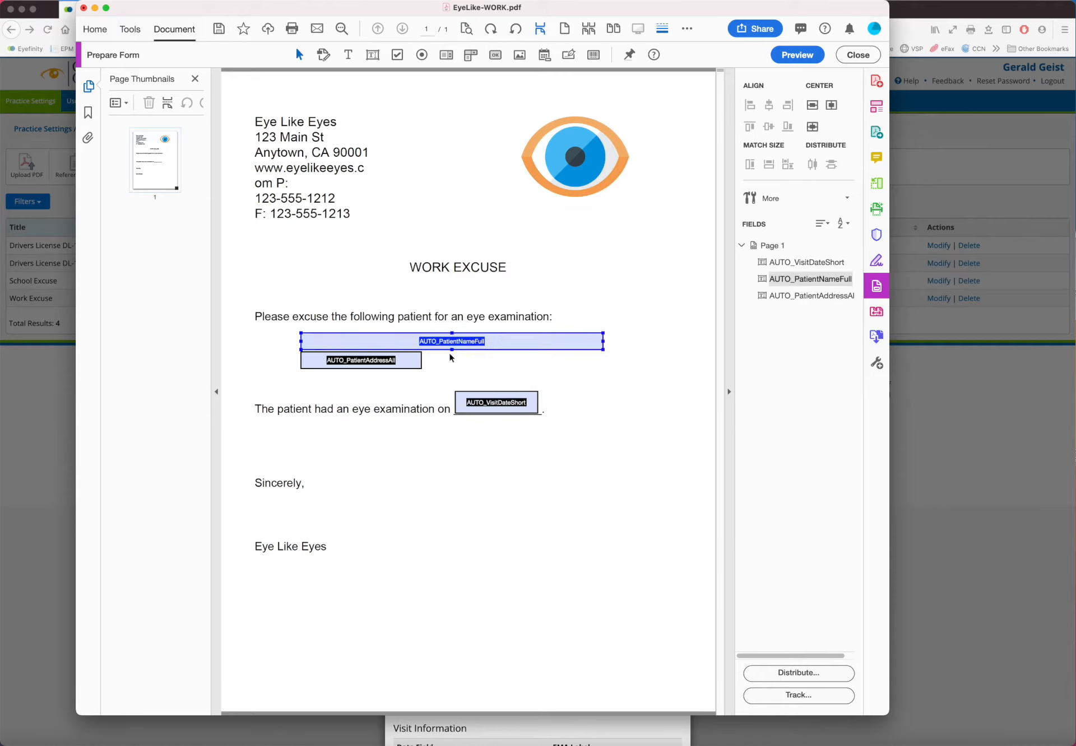
click(410, 361)
drag(421, 360, 603, 359)
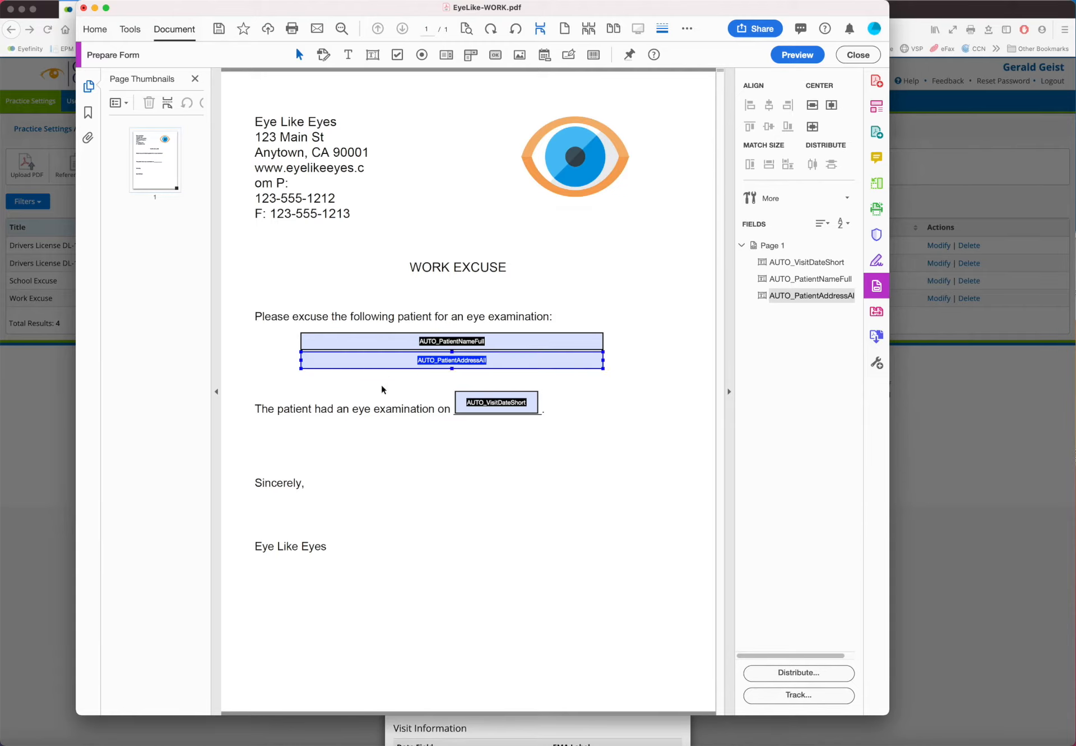
click(371, 55)
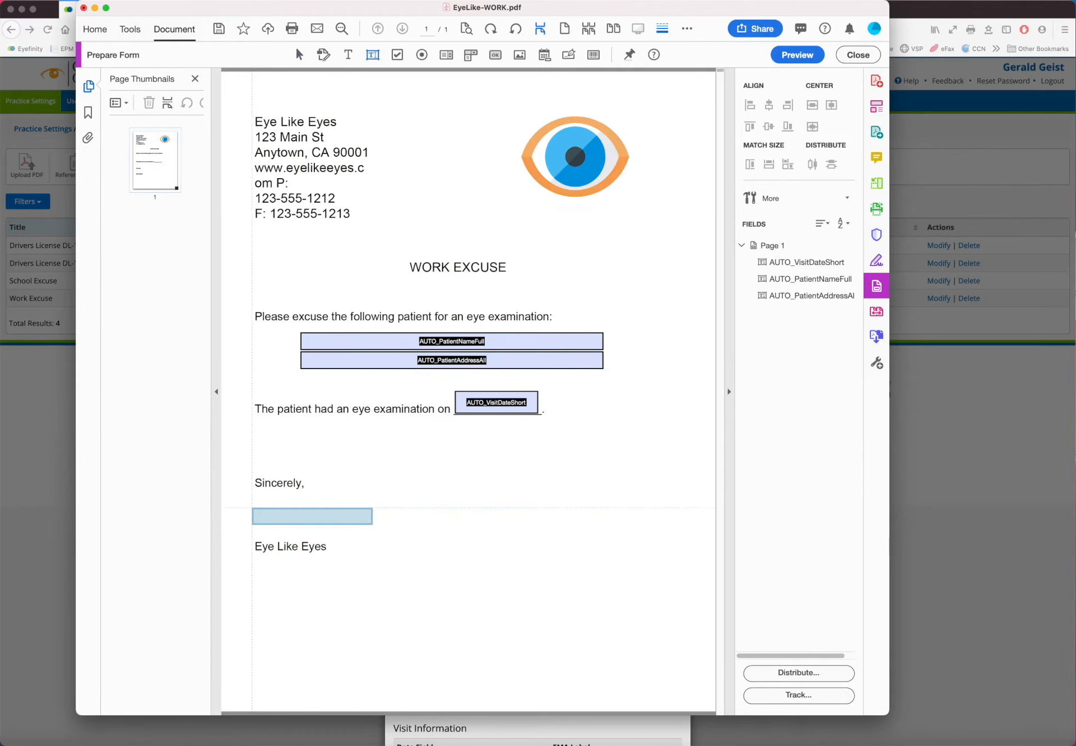
- Place a text field below 'Sincerely,' and copy the AUTO_PhysicianName label from the Reference Sheet
click(253, 509)
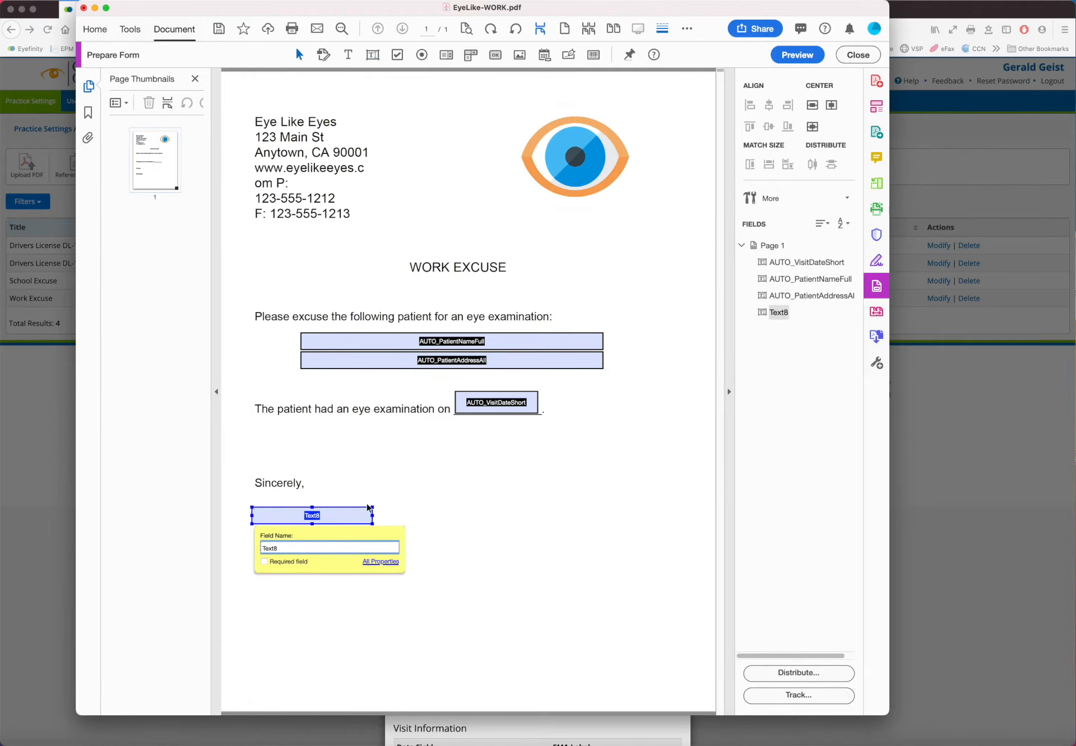
click(897, 440)
scroll(507, 511, down, 6)
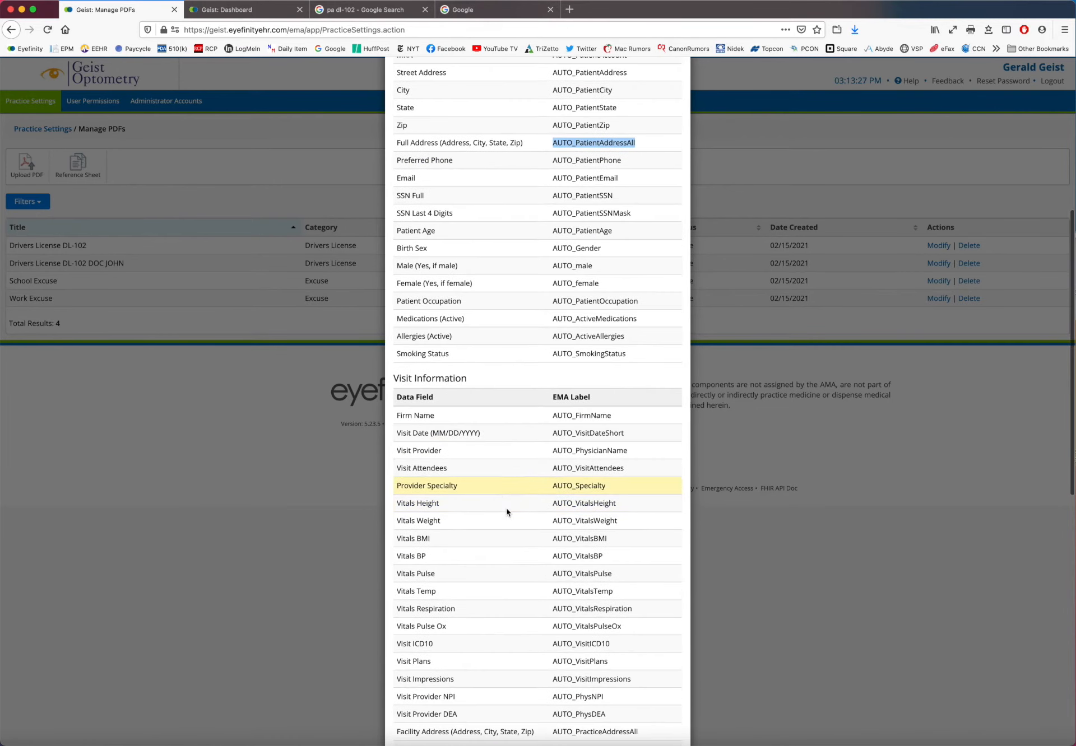
click(554, 450)
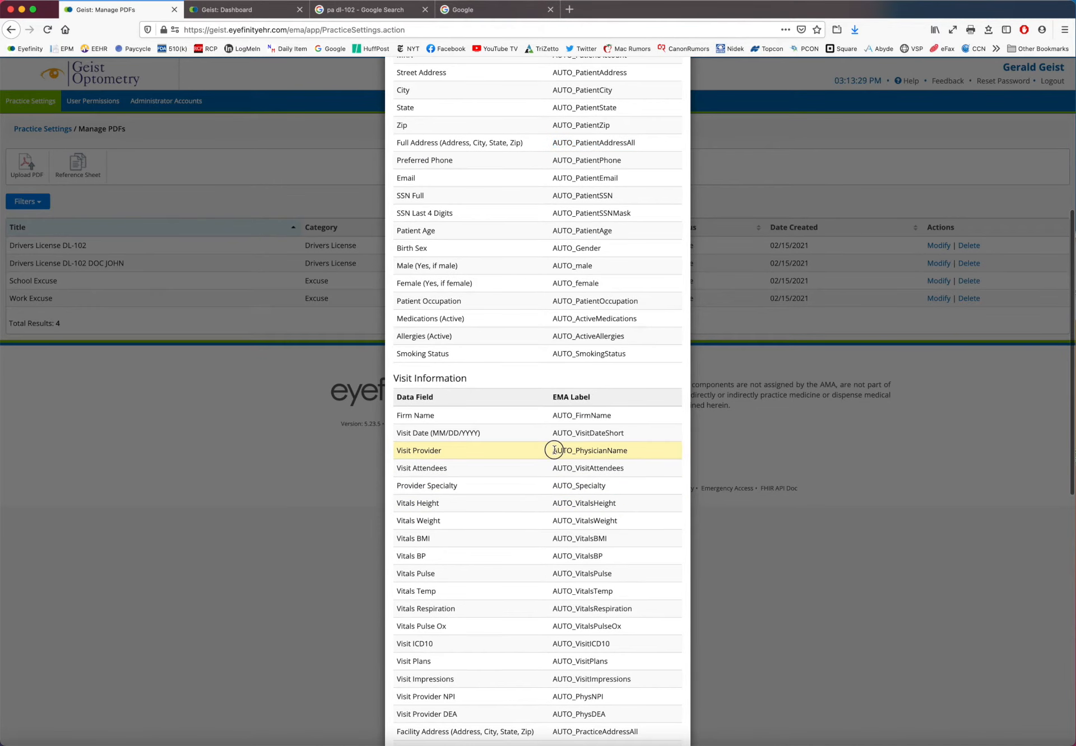
drag(553, 450, 625, 453)
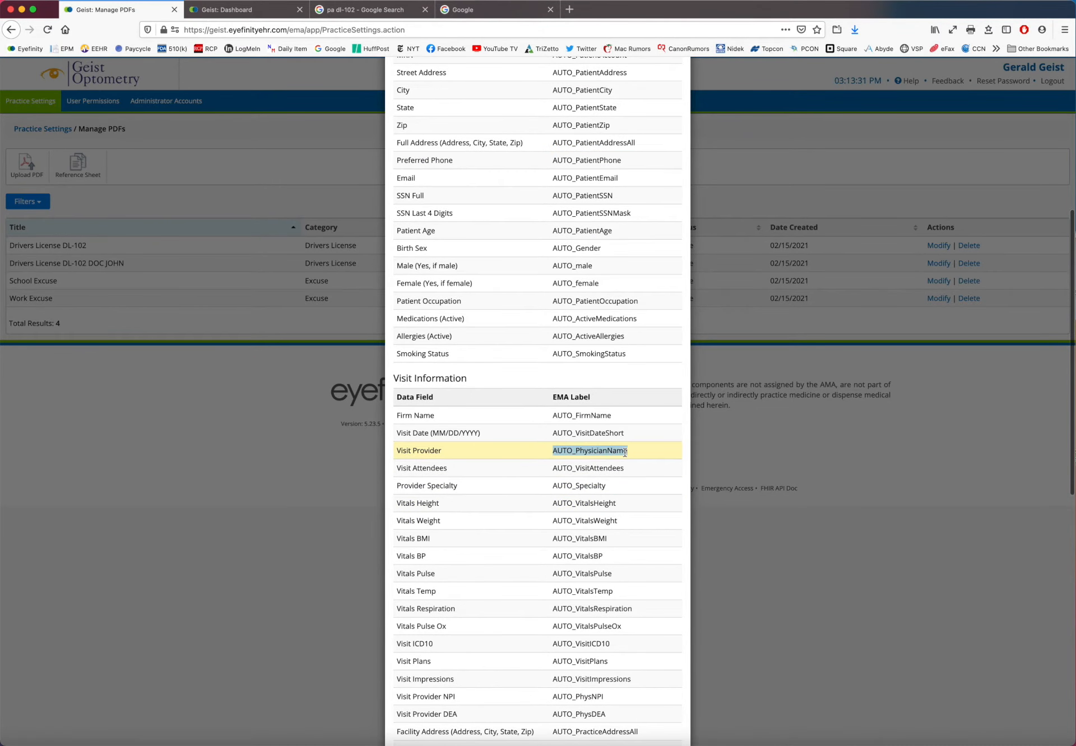
right_click(624, 451)
click(636, 457)
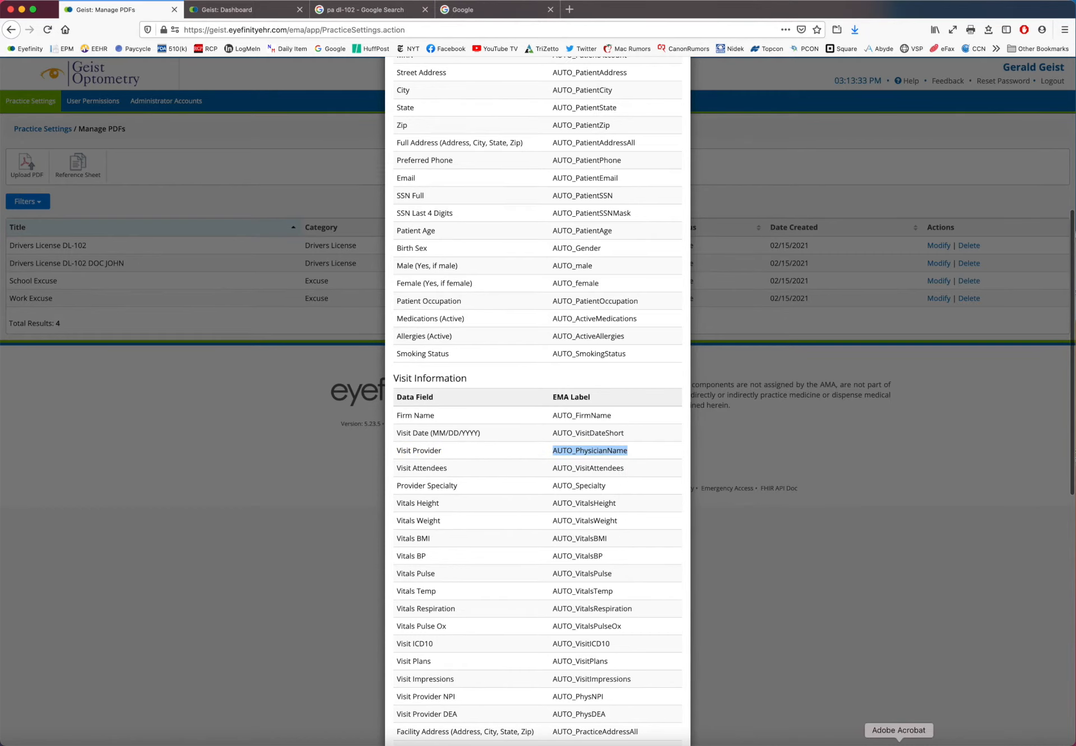
click(896, 741)
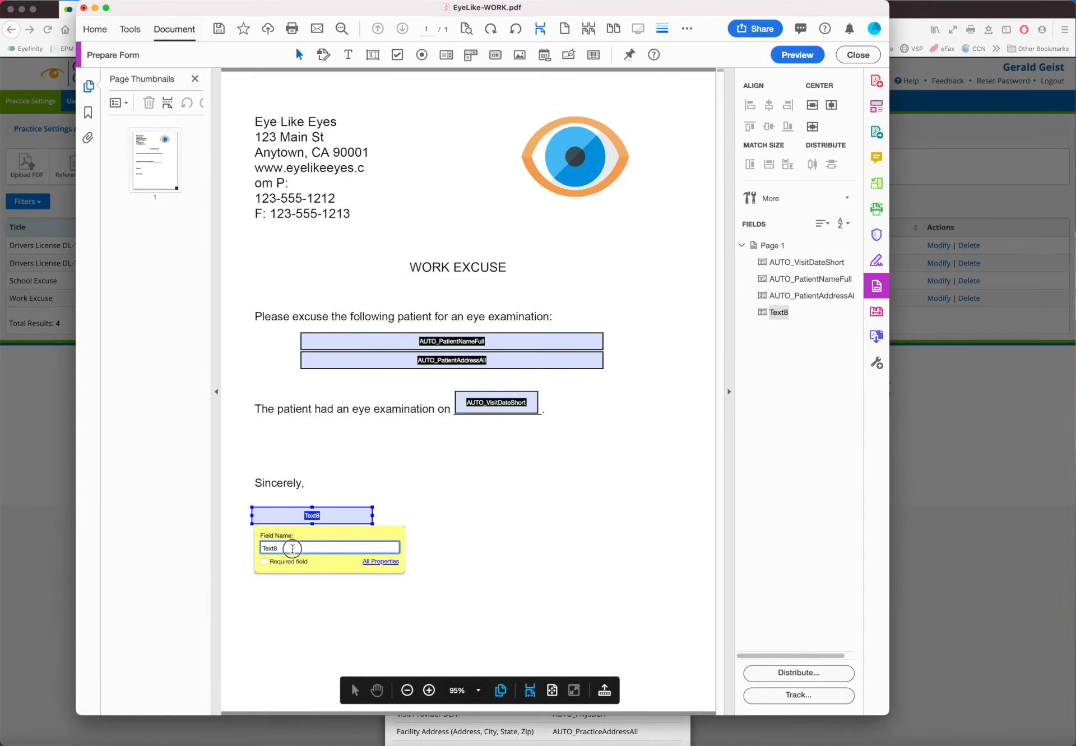
- Rename field Text8 to AUTO_PhysicianName and open its properties
drag(285, 547, 250, 548)
key(super+v)
click(368, 562)
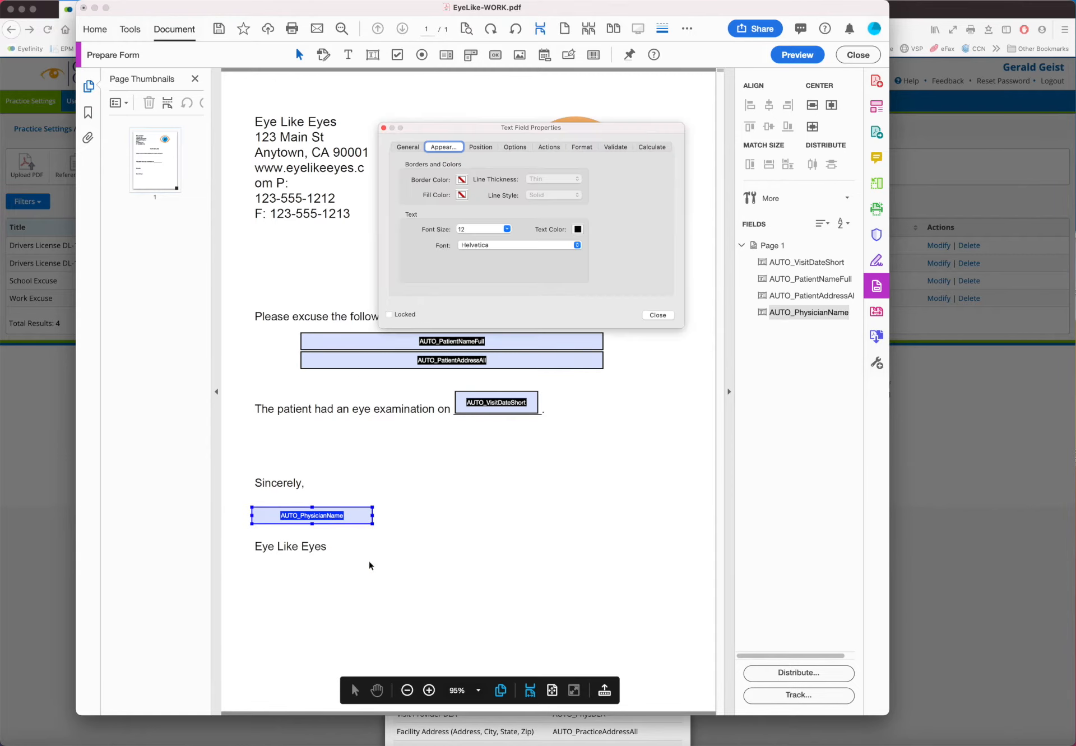
- Set the physician field to 14-point Lucida Handwriting
click(491, 230)
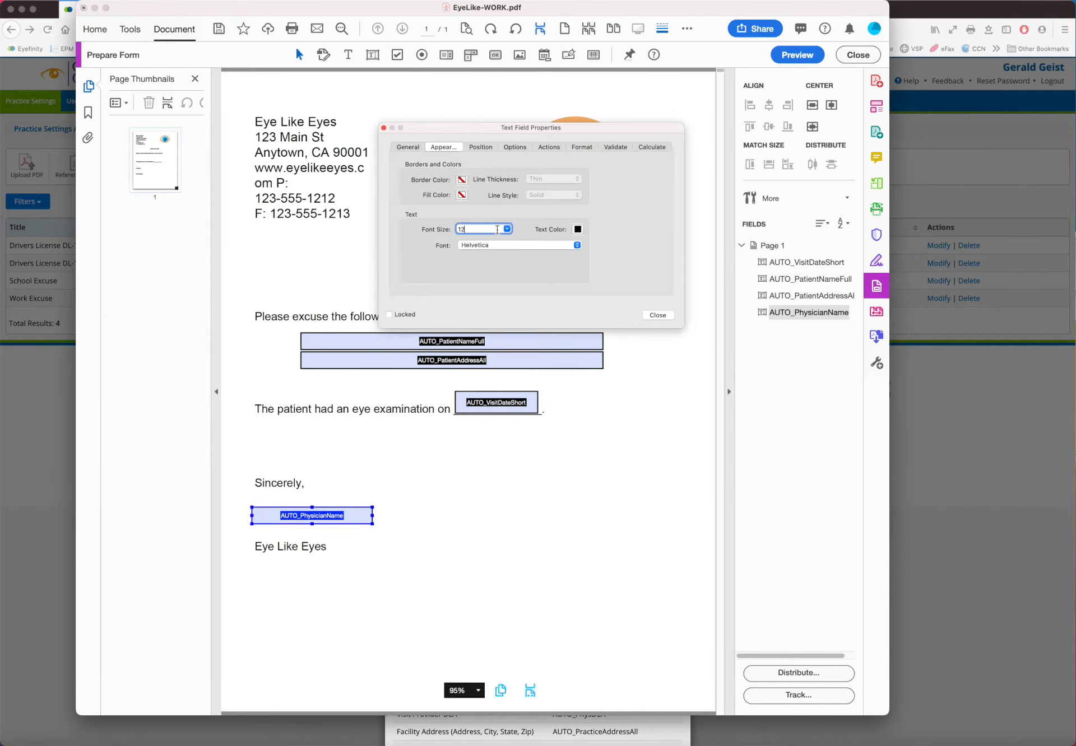
click(507, 229)
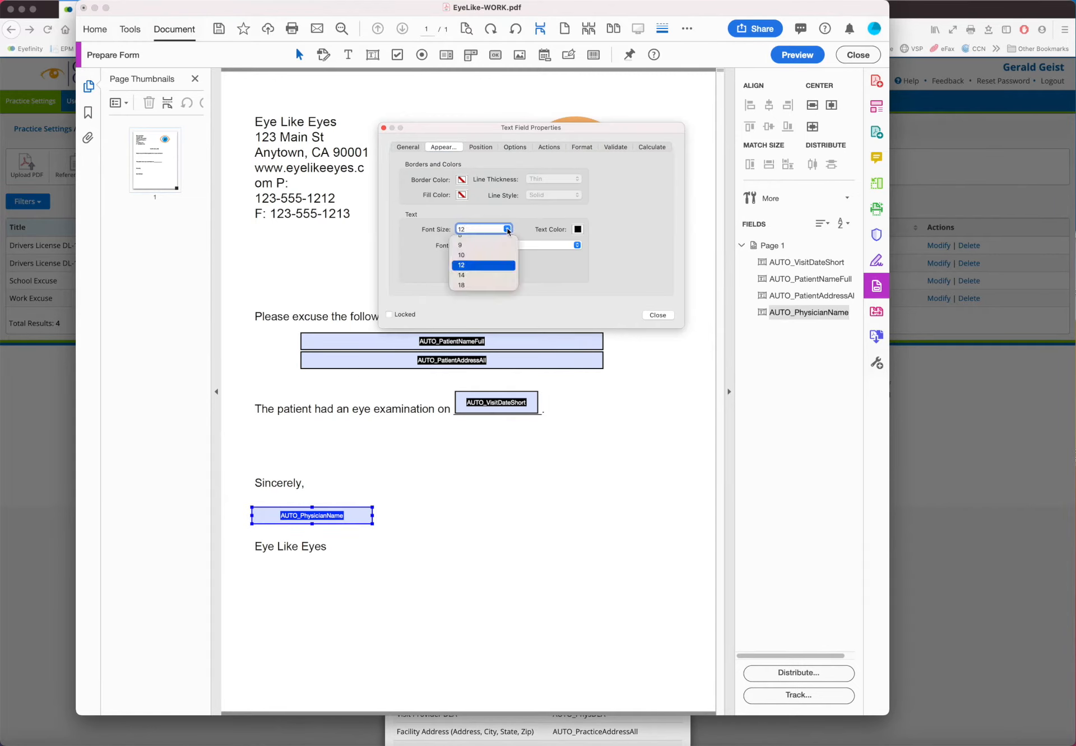
click(459, 275)
click(552, 245)
scroll(553, 329, down, 20)
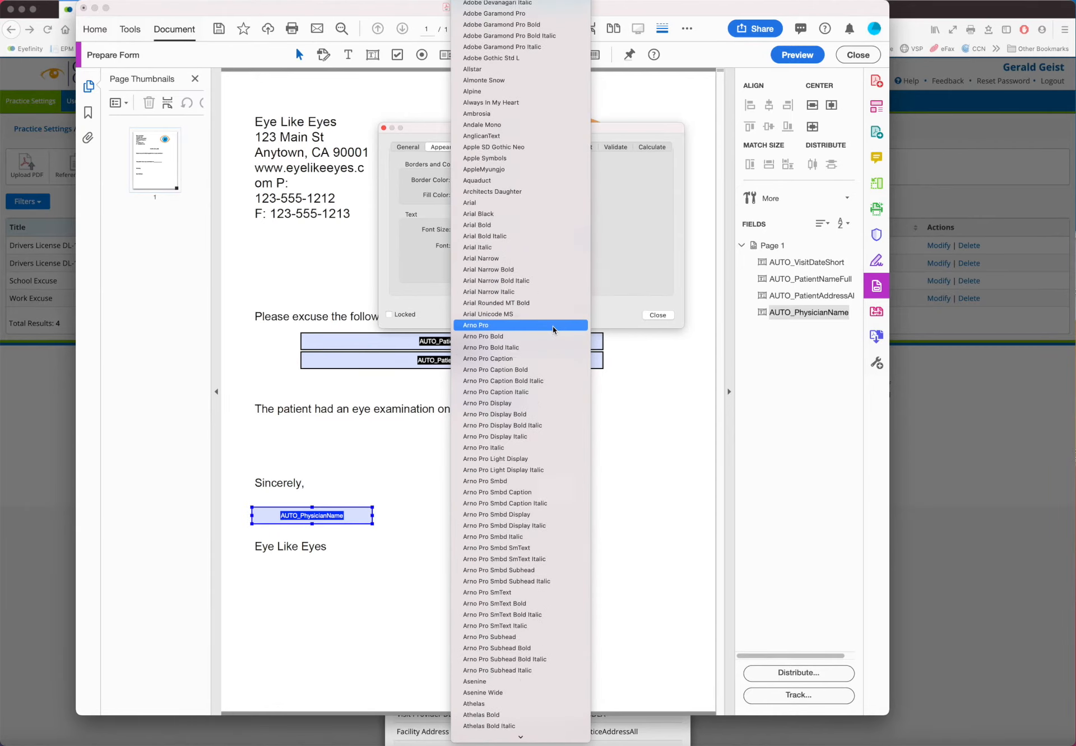
scroll(553, 329, down, 20)
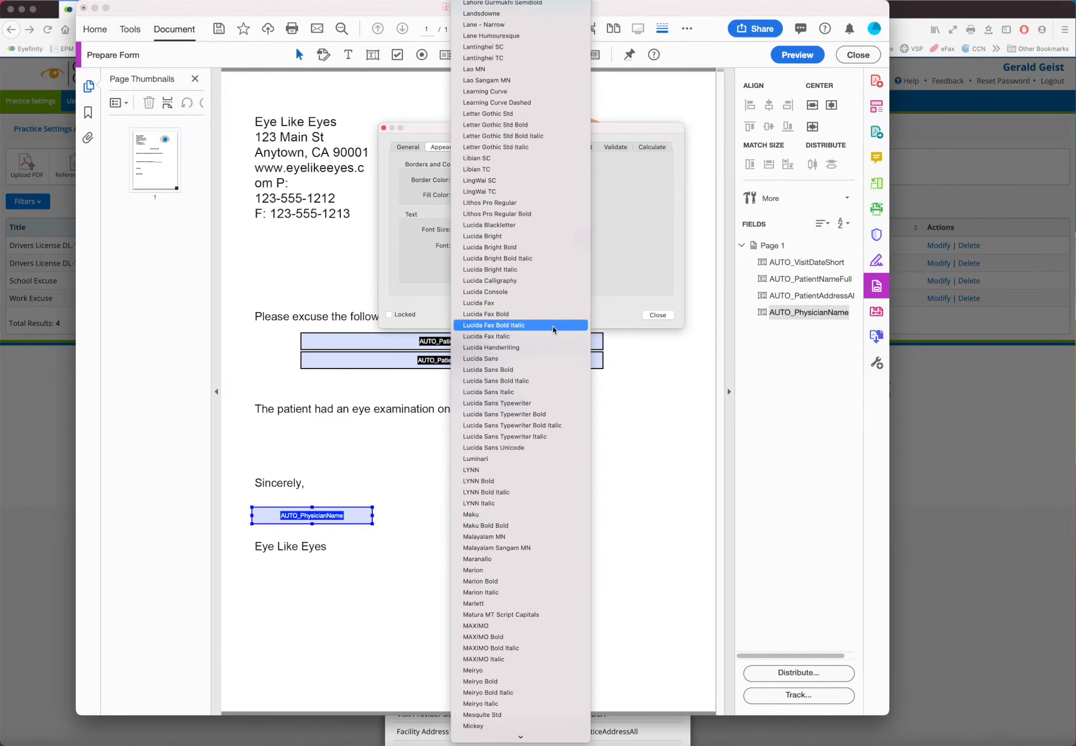
click(521, 347)
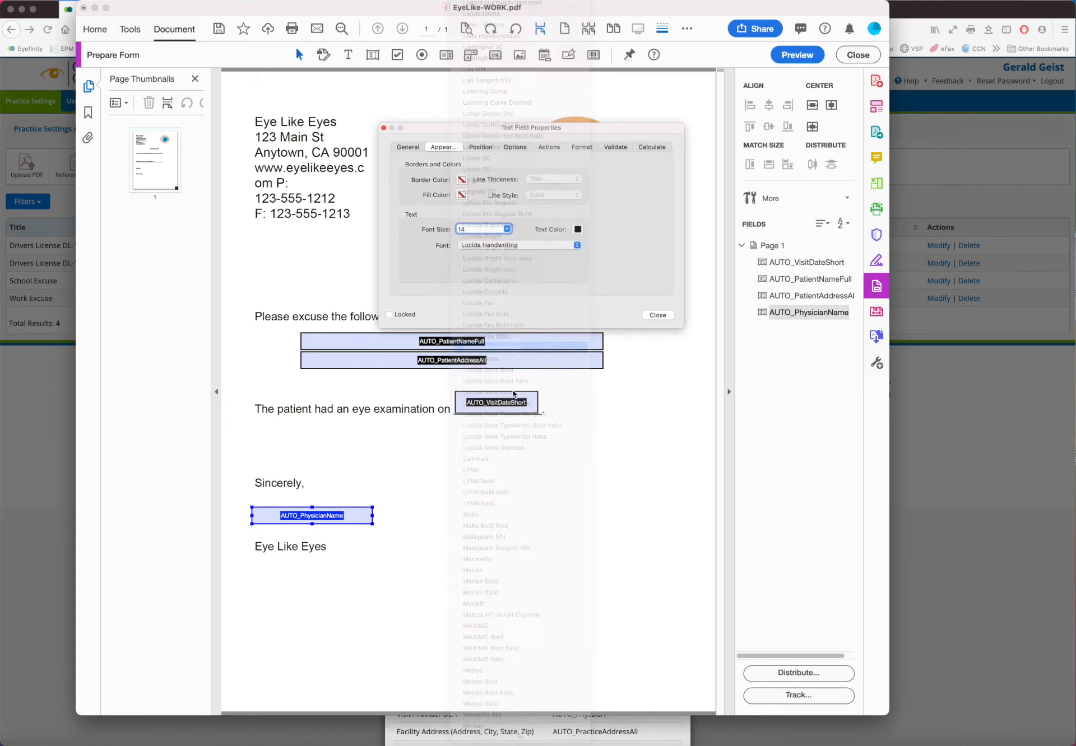
click(657, 315)
click(525, 467)
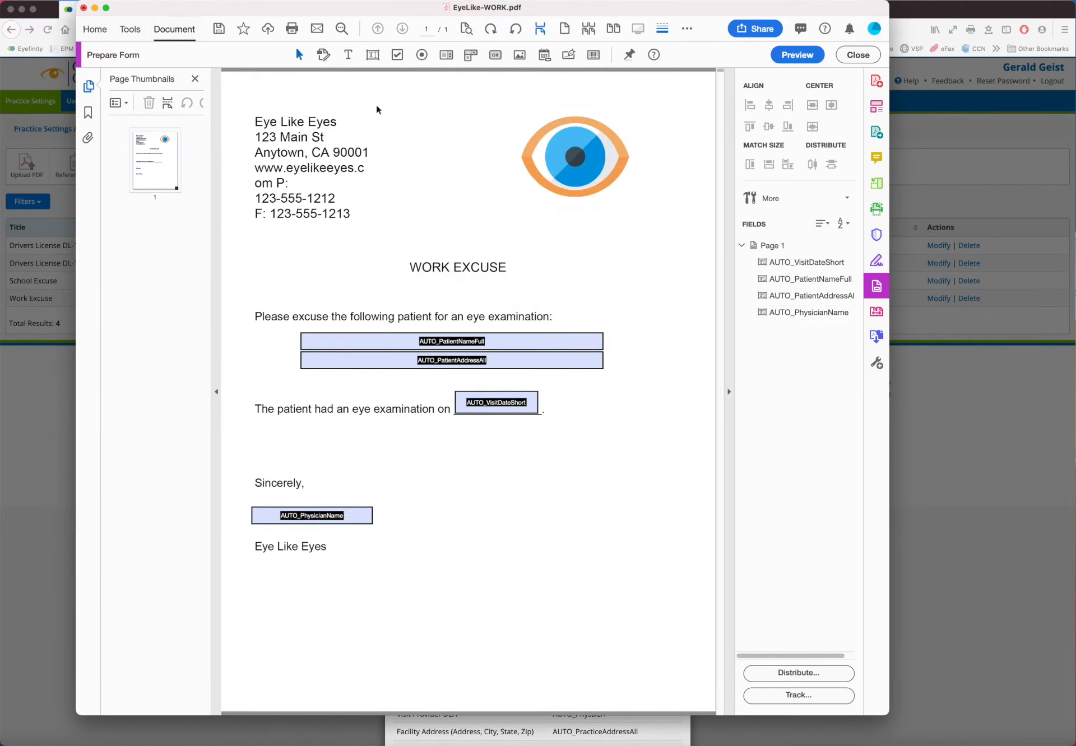
- Save the form, then save it over the existing EyeLike-SCHOOL.pdf, confirming Replace
click(219, 29)
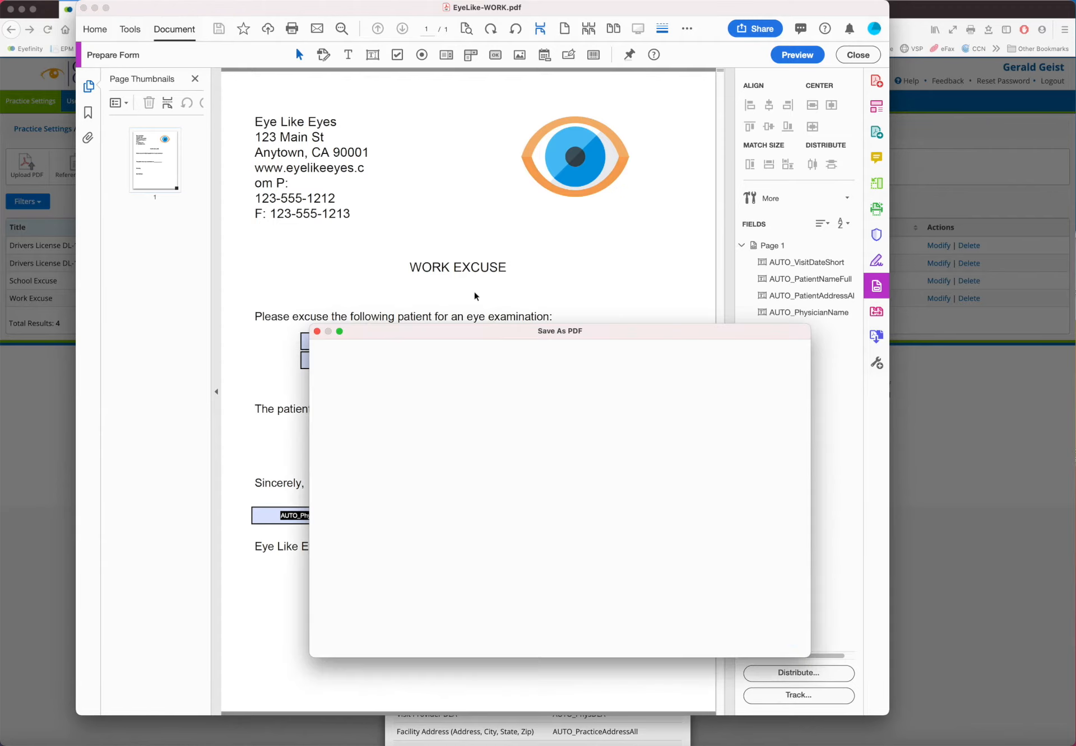
click(492, 494)
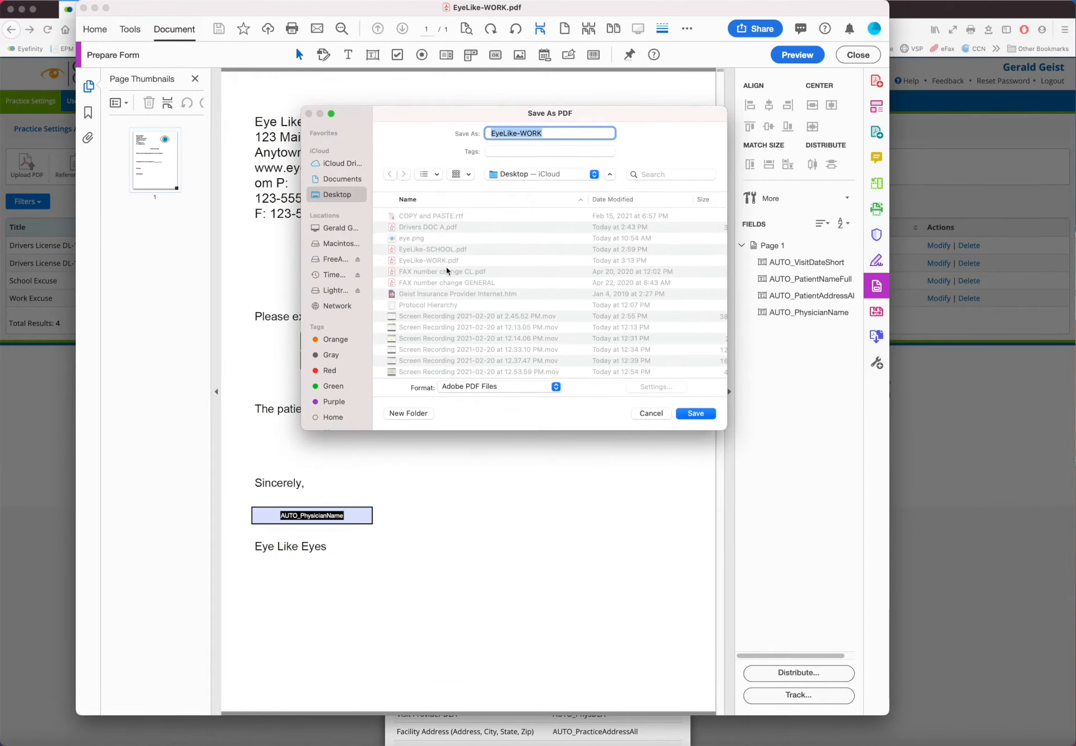
click(472, 249)
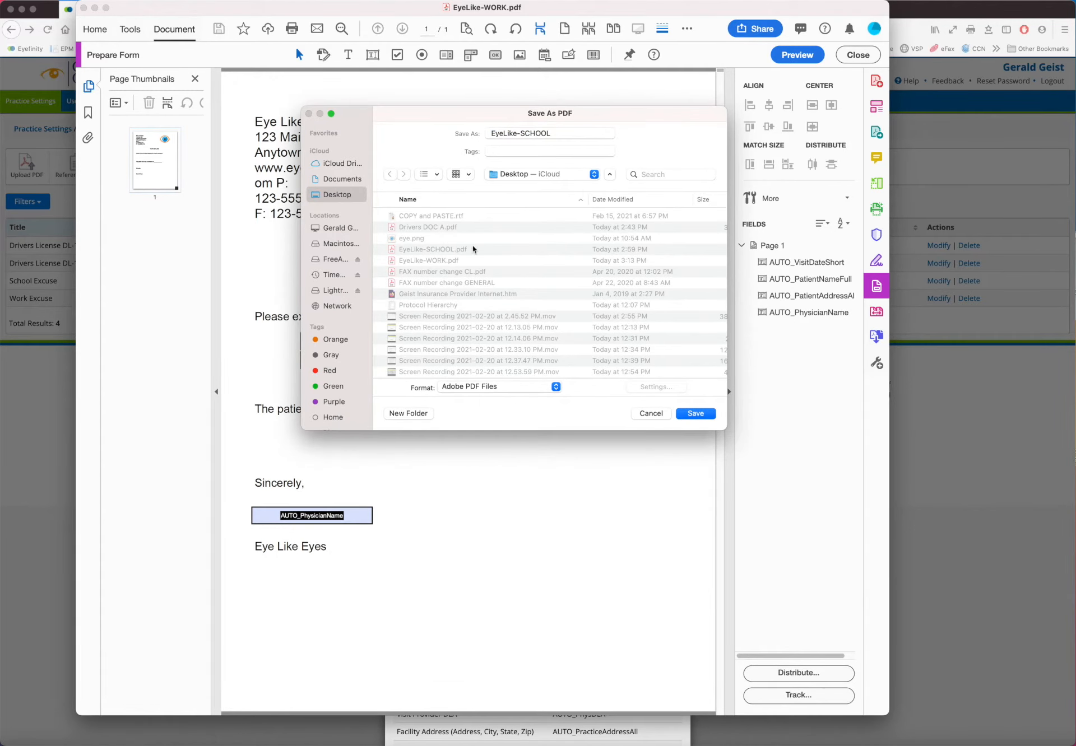
click(695, 414)
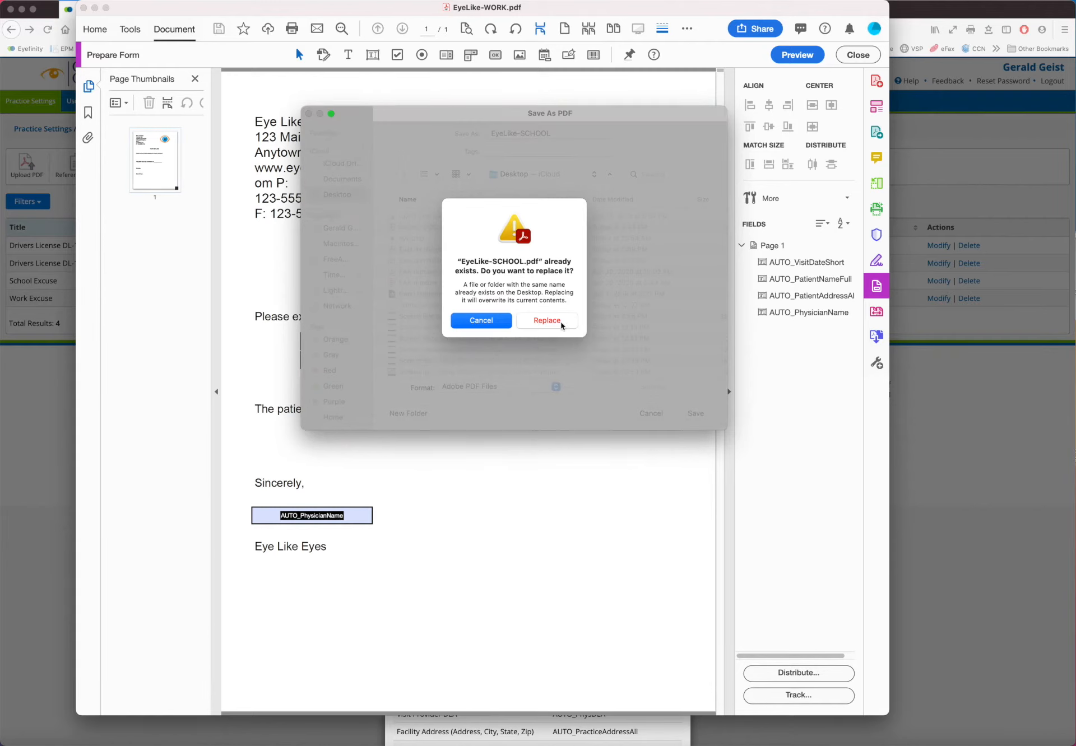
click(547, 321)
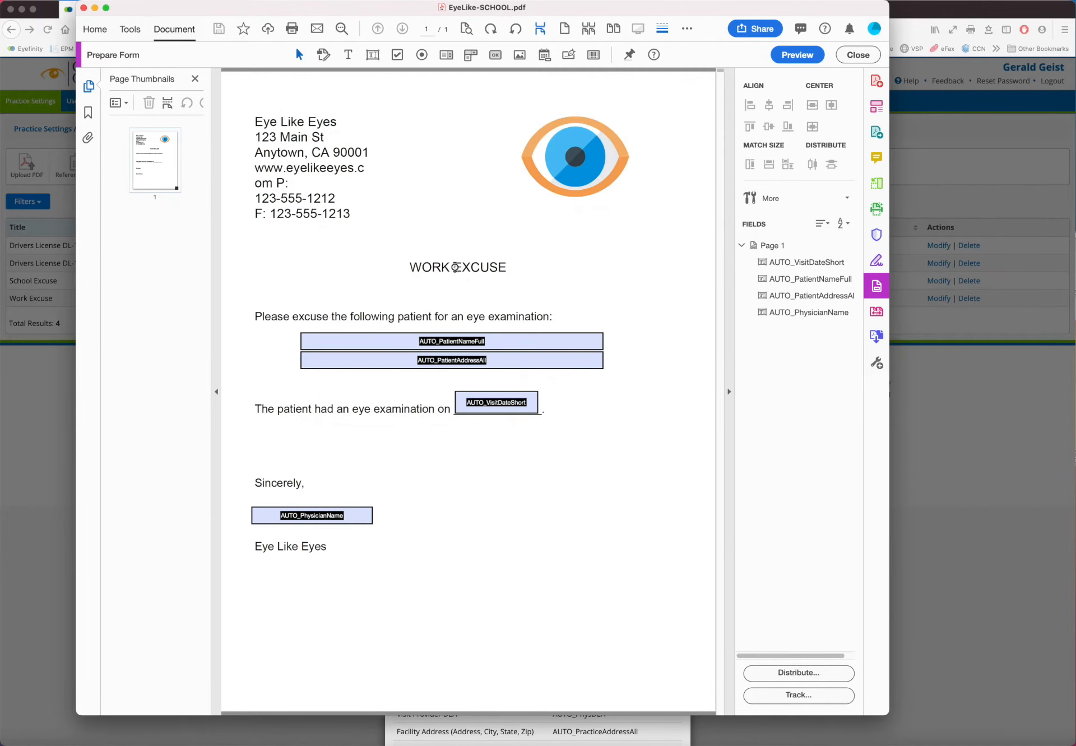
- Change the heading from WORK EXCUSE to SCHOOL EXCUSE
click(454, 267)
click(858, 54)
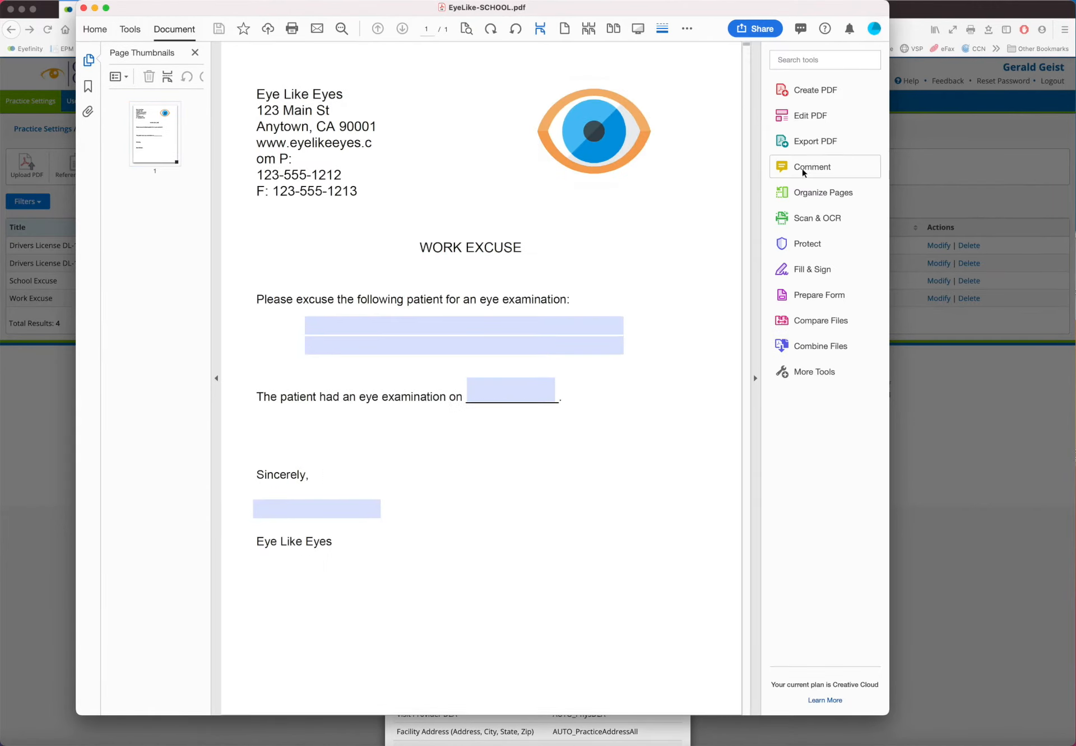
click(809, 113)
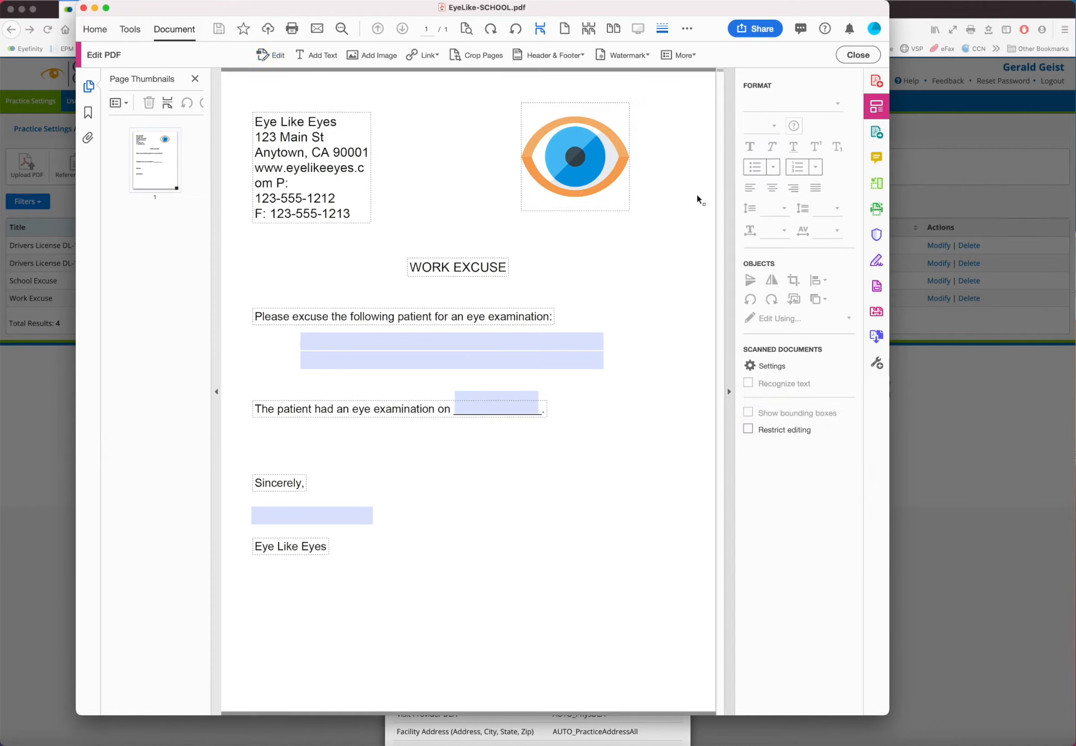
click(451, 267)
key(BackSpace)
key(BackSpace)
key(BackSpace)
key(BackSpace)
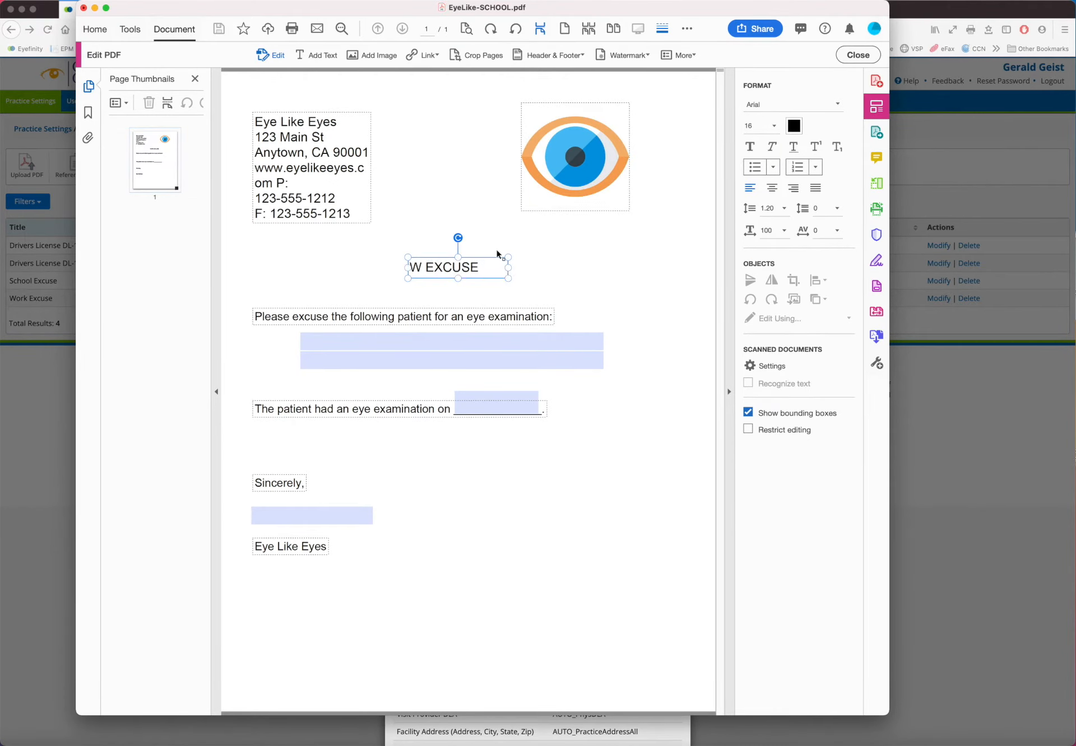
text(SCHOOL)
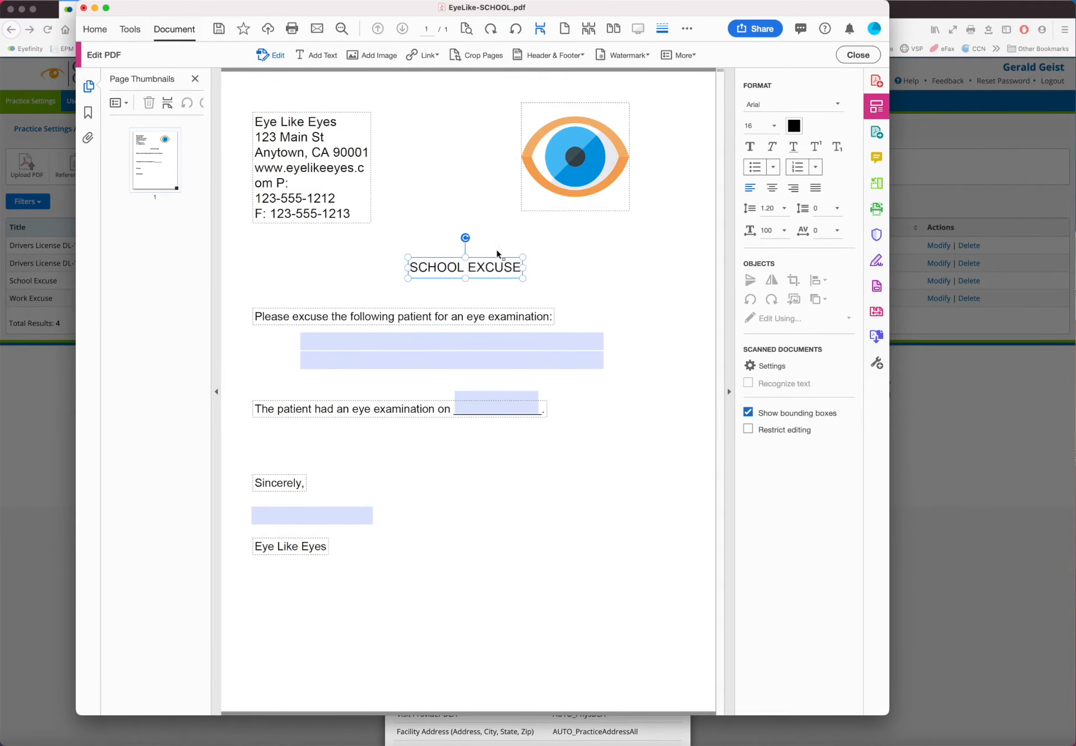
click(573, 252)
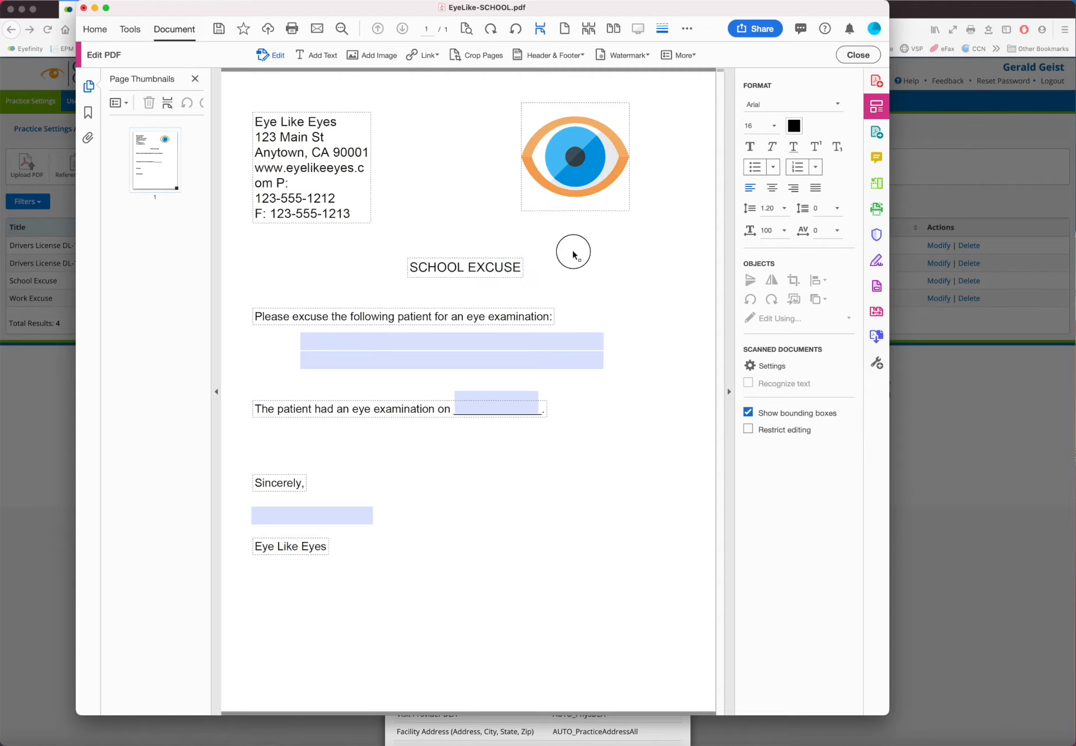
- Save EyeLike-SCHOOL.pdf and close the document window
click(225, 30)
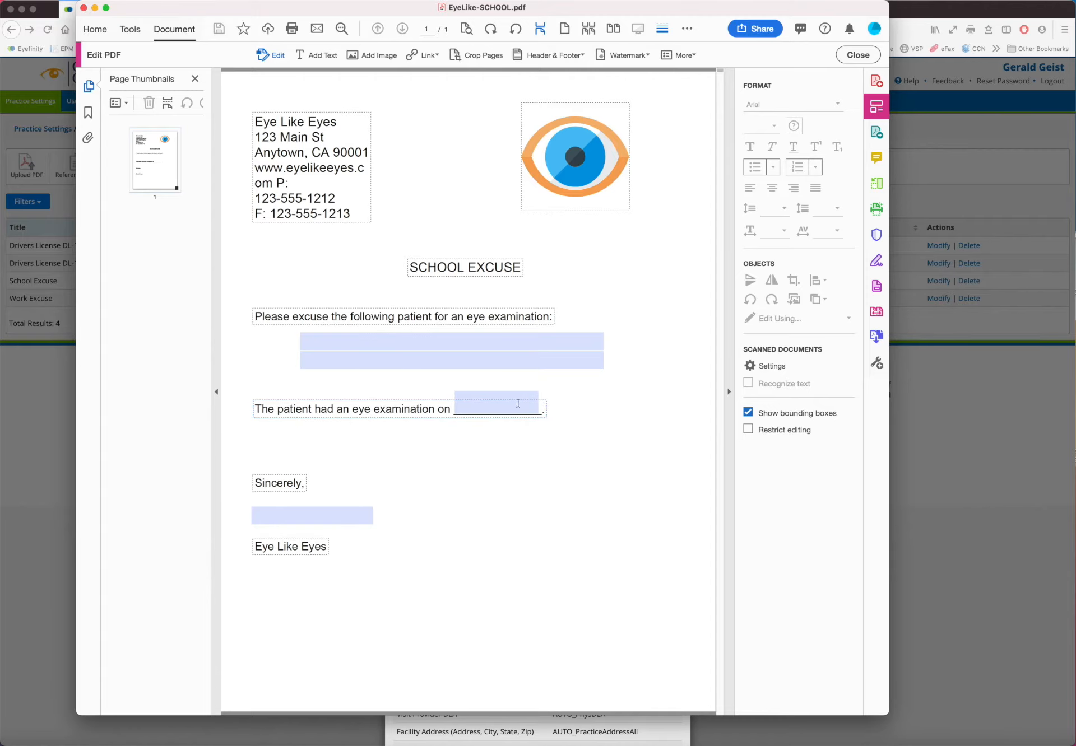
click(83, 9)
scroll(824, 409, up, 6)
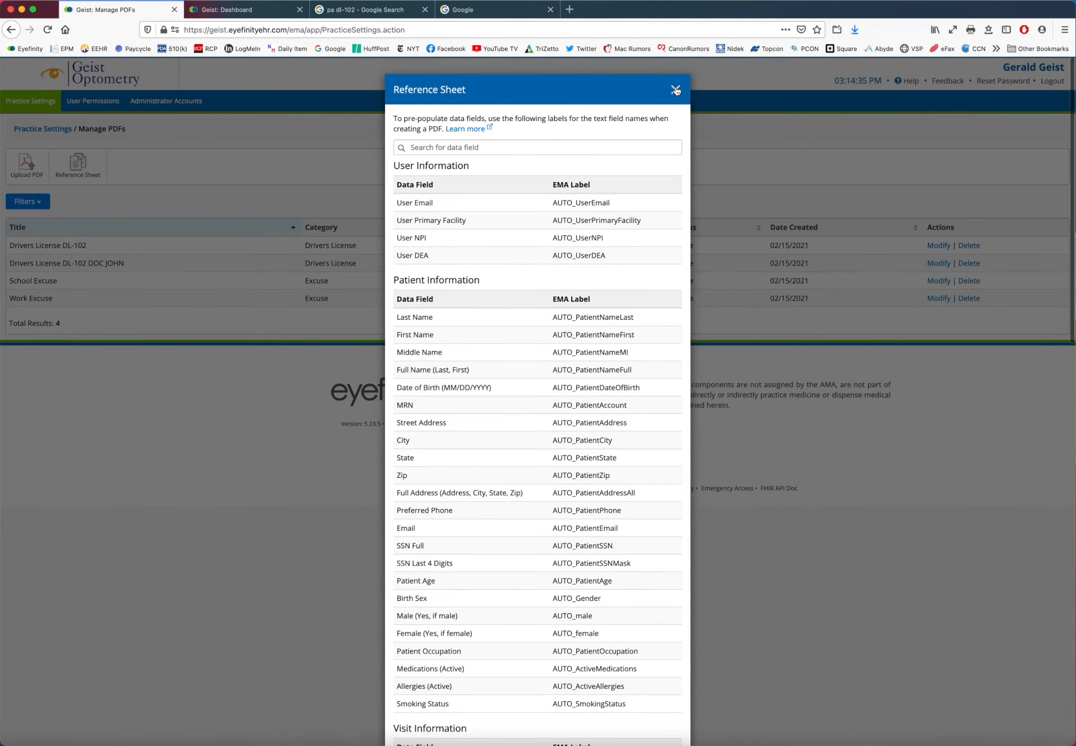
- Upload EyeLike-WORK.pdf titled 'EyeLike-WORK Excuse' under the Excuse category
click(676, 90)
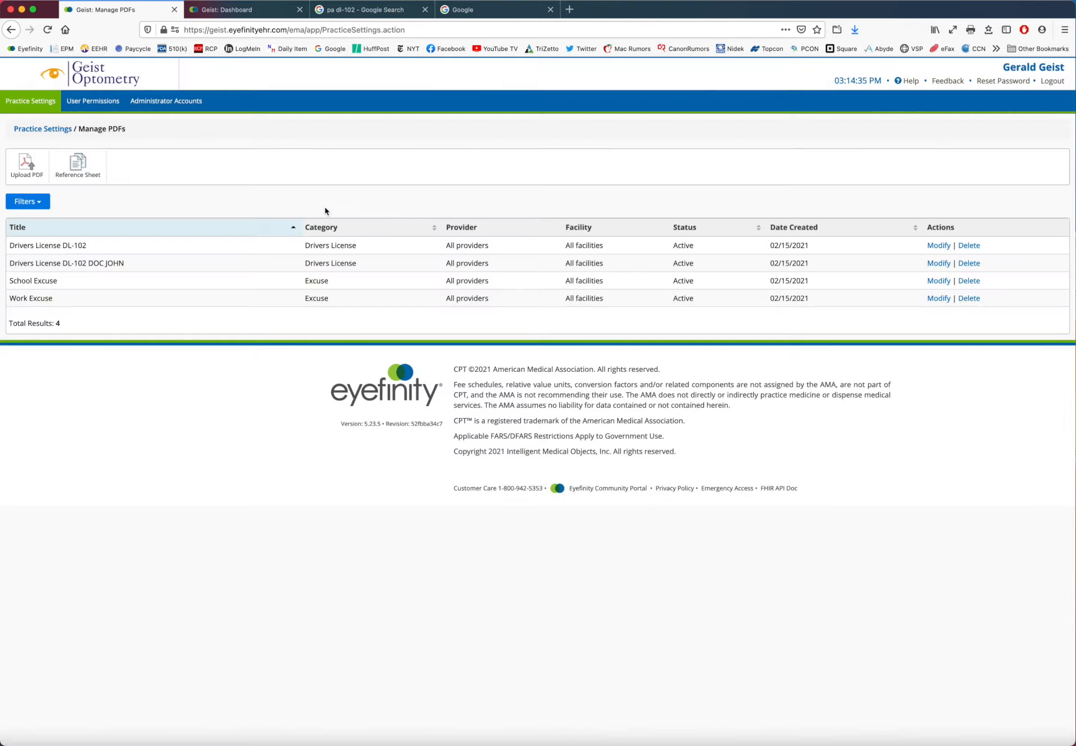
click(24, 167)
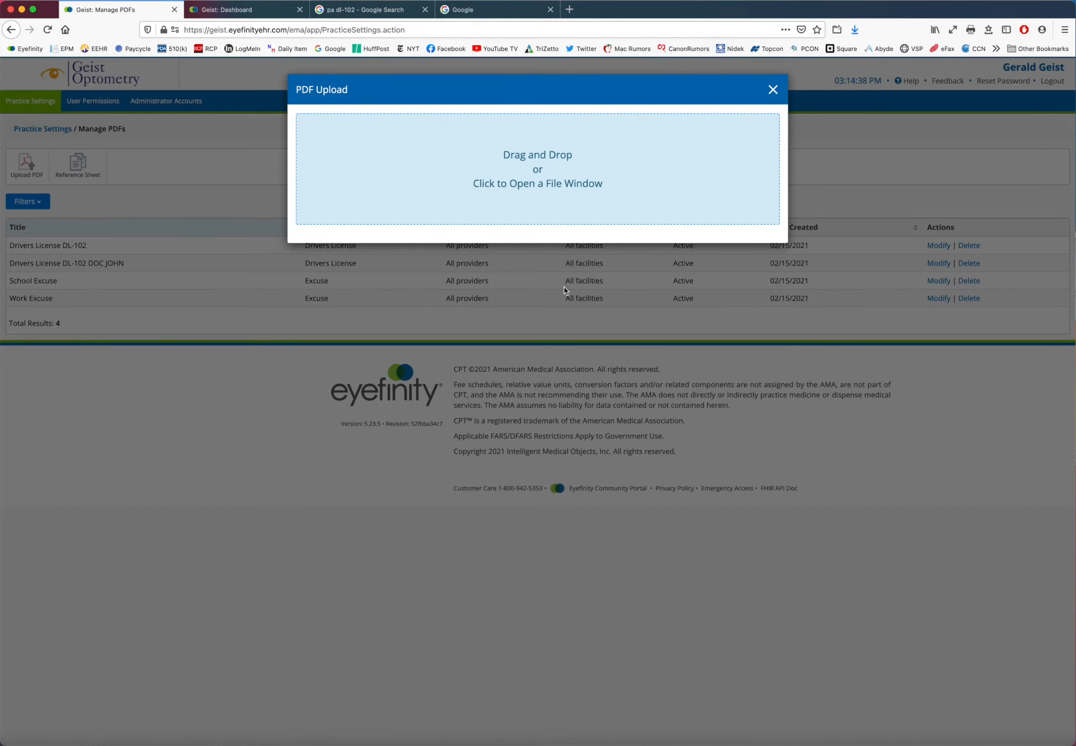
drag(720, 294, 539, 163)
click(723, 165)
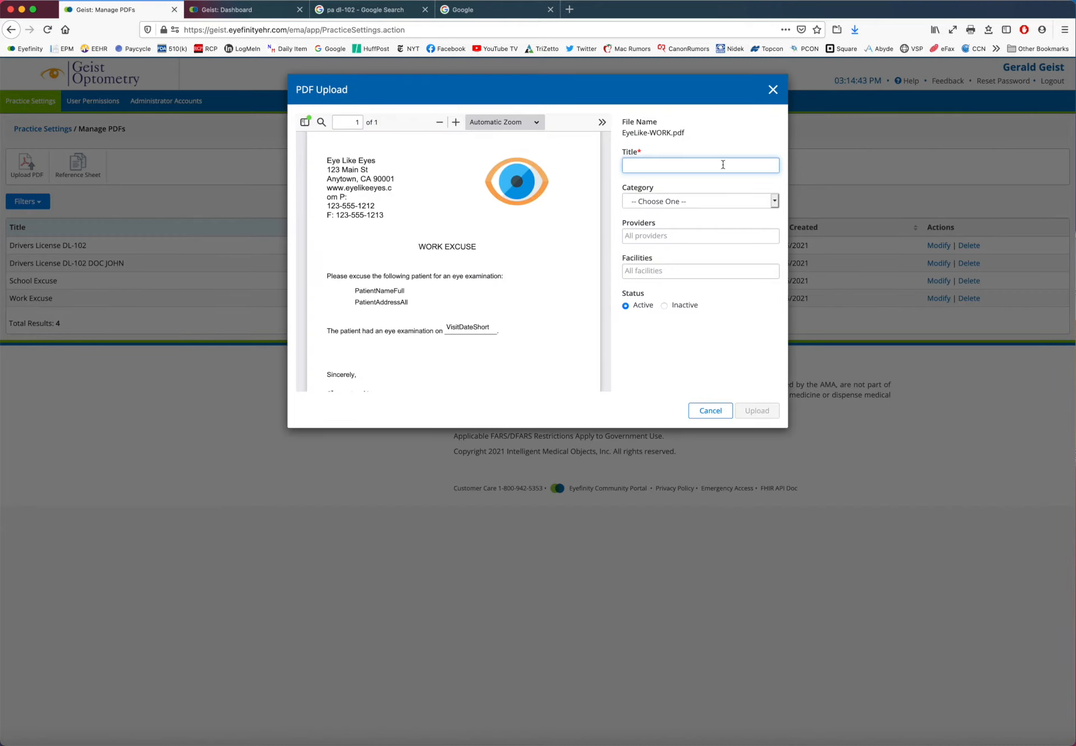
text(E)
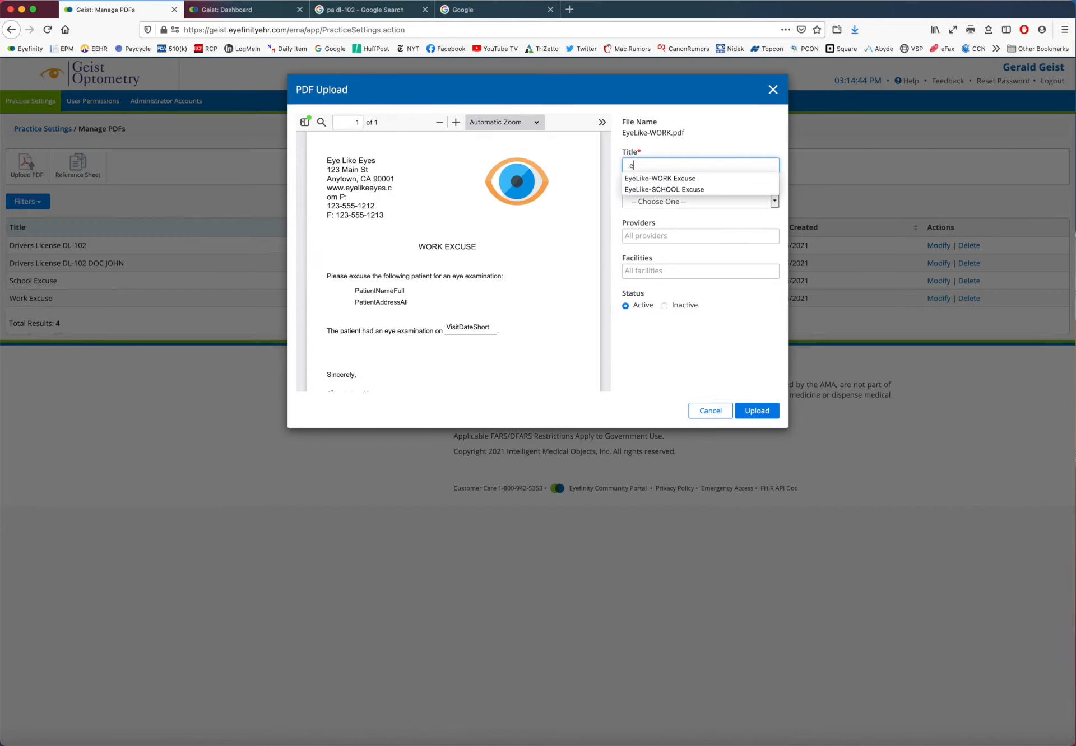
click(707, 175)
click(775, 202)
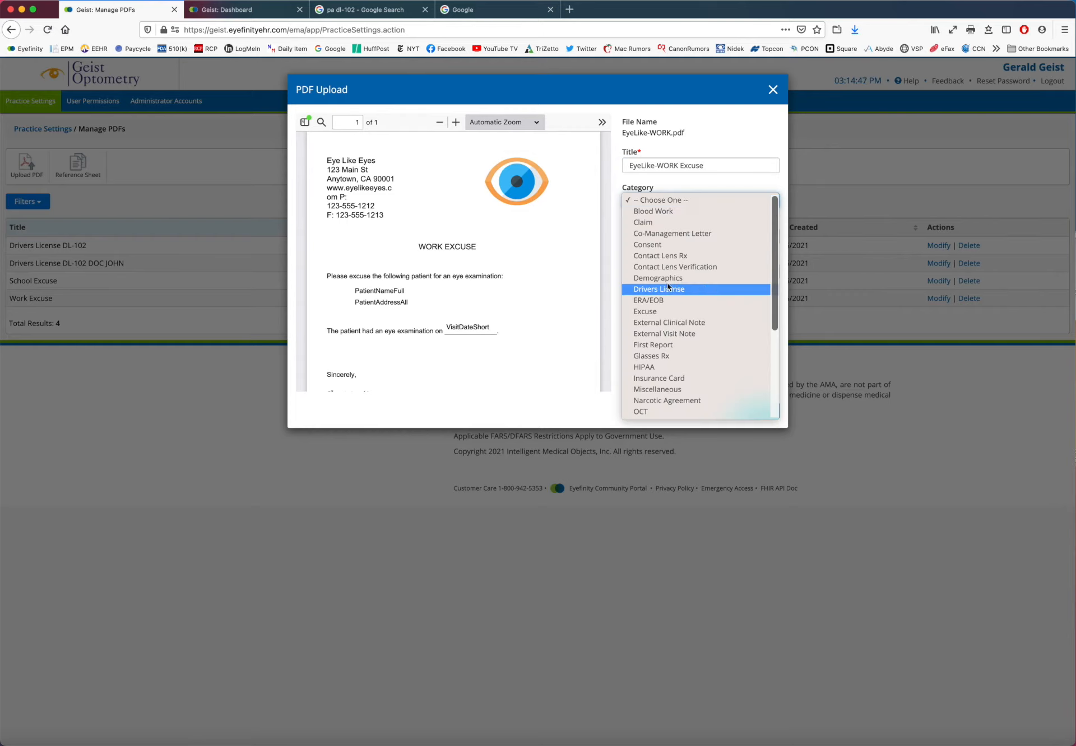
click(660, 312)
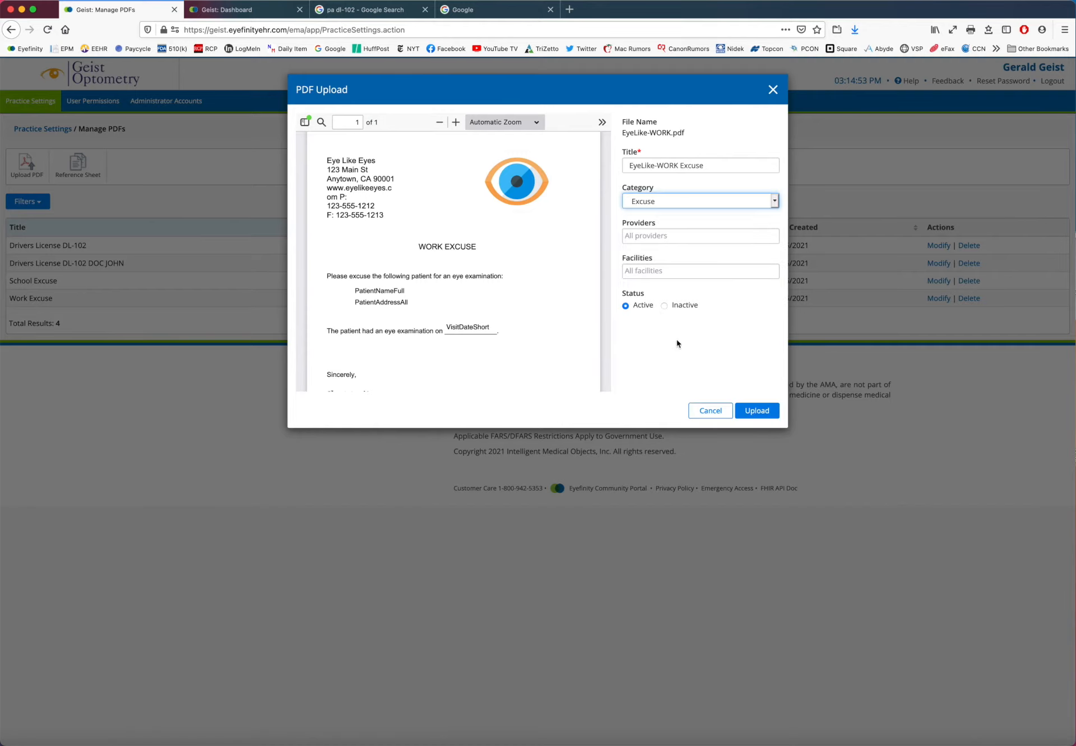
click(751, 413)
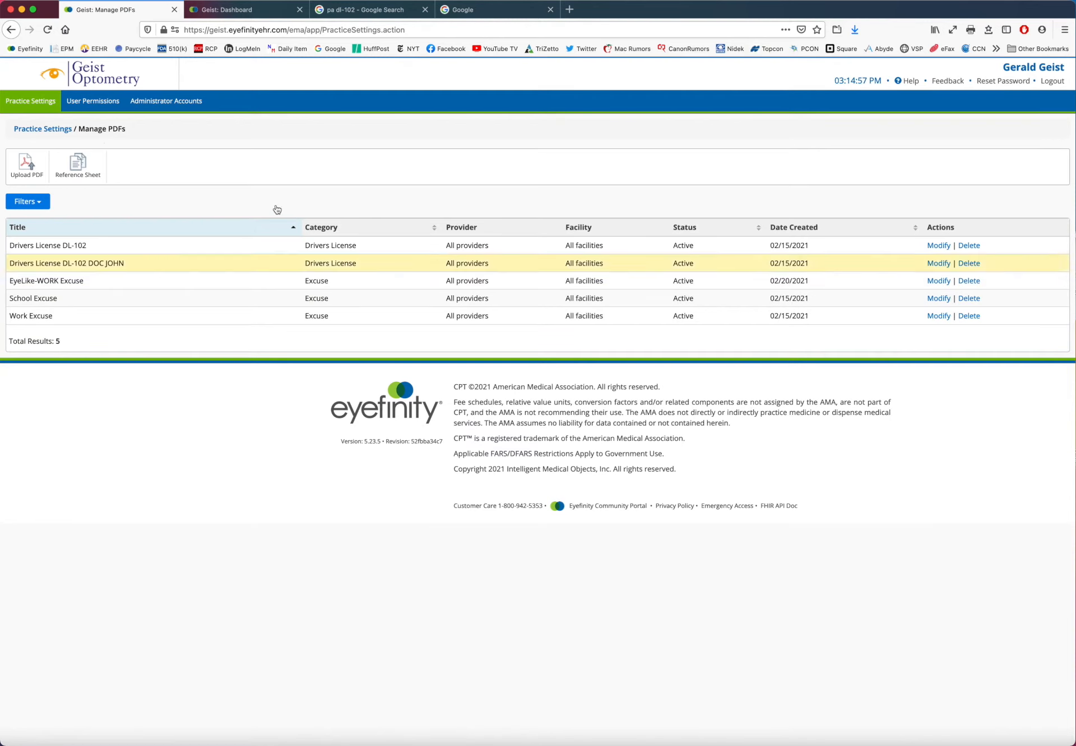
- Upload EyeLike-SCHOOL.pdf titled 'EyeLike-SCHOOL Excuse' under Excuse, then log out
click(26, 164)
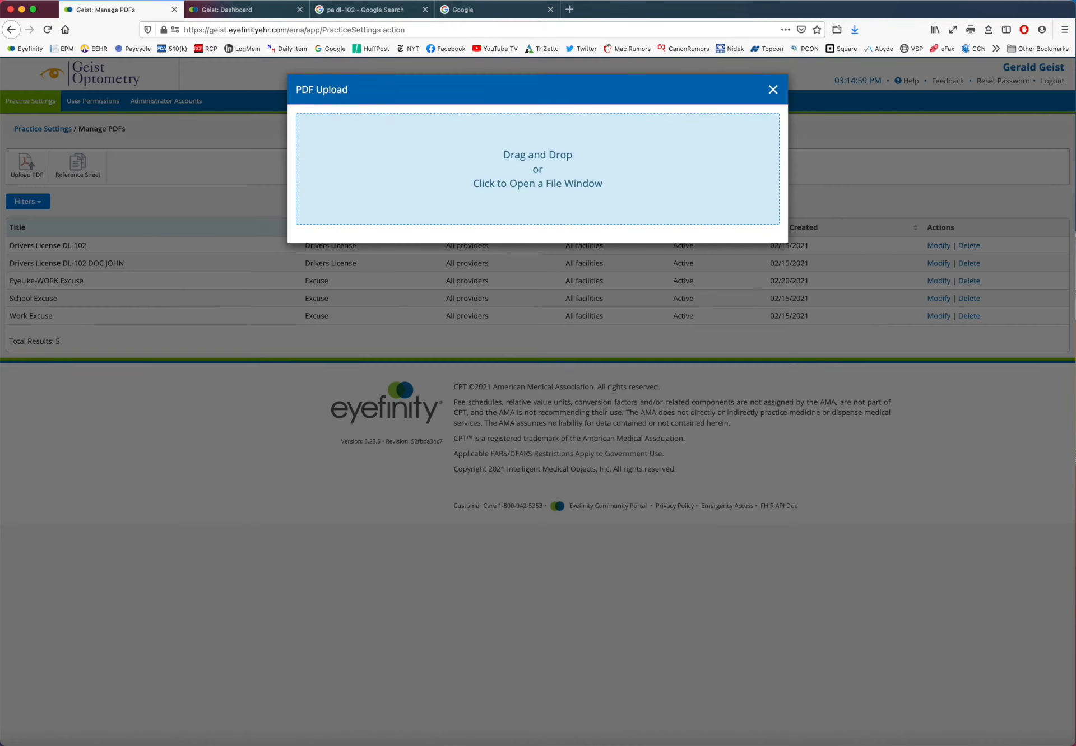
drag(1009, 470, 542, 192)
click(735, 167)
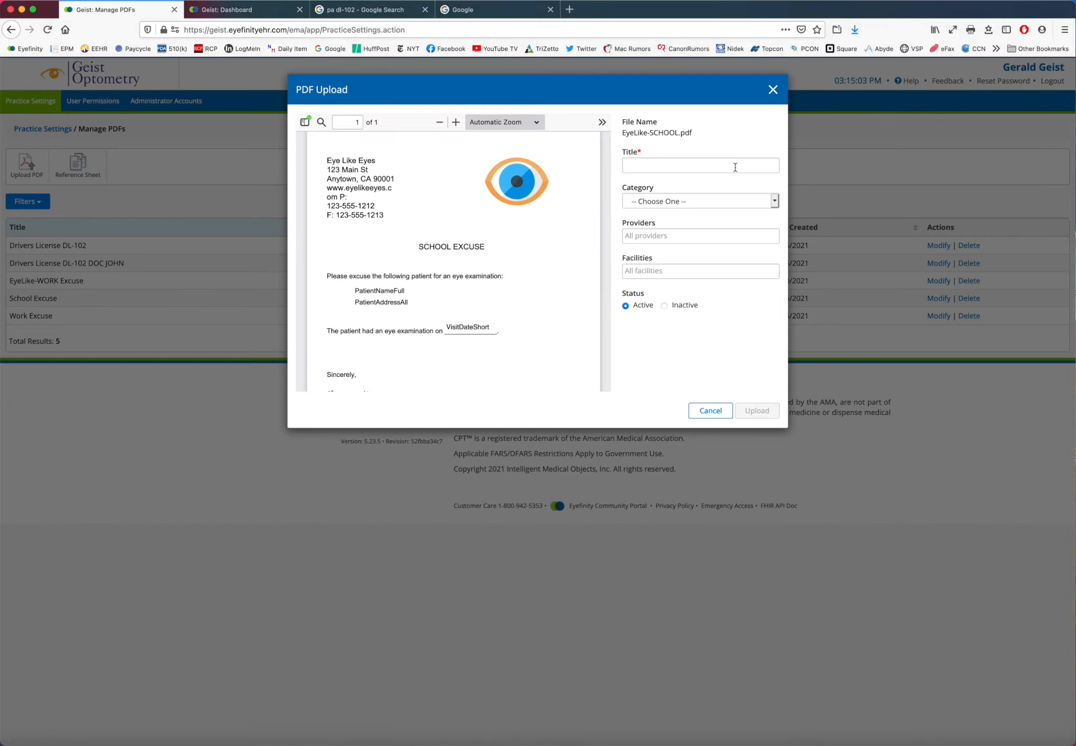
text(E)
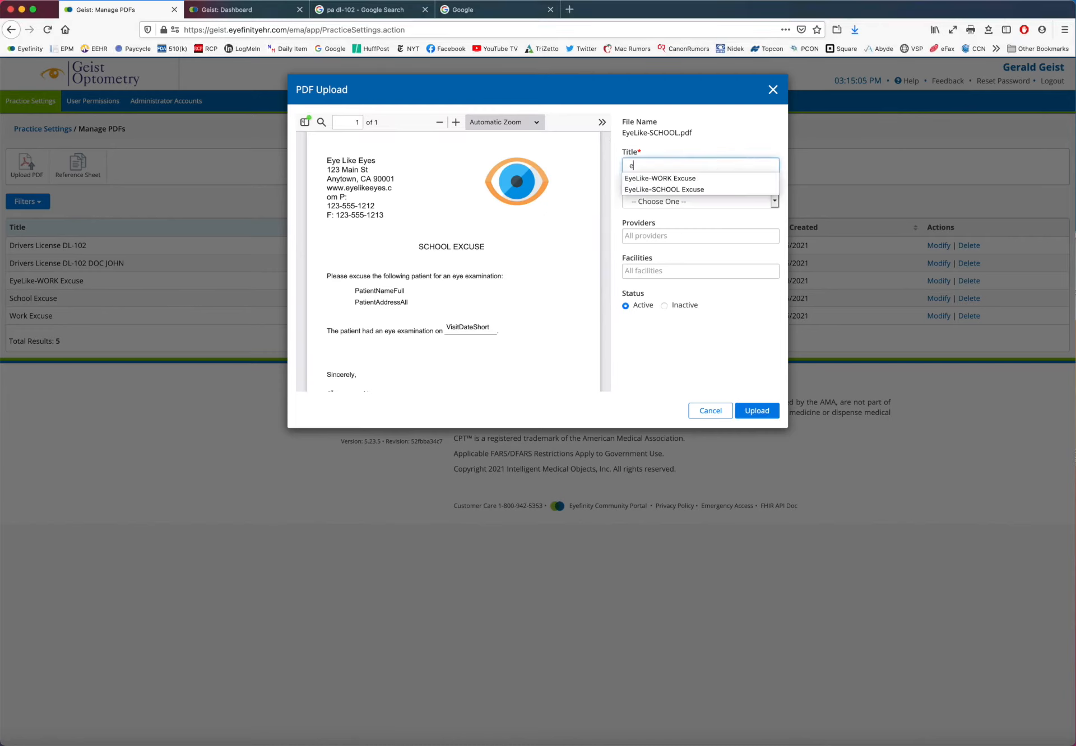
click(694, 187)
click(771, 202)
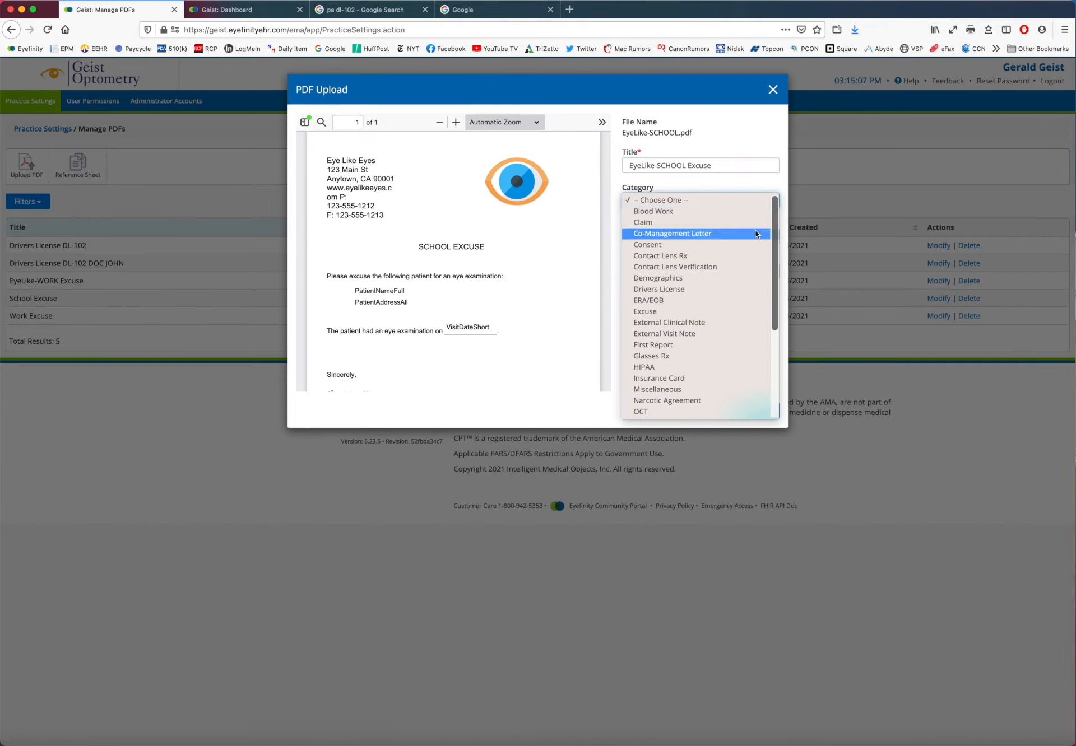
click(663, 309)
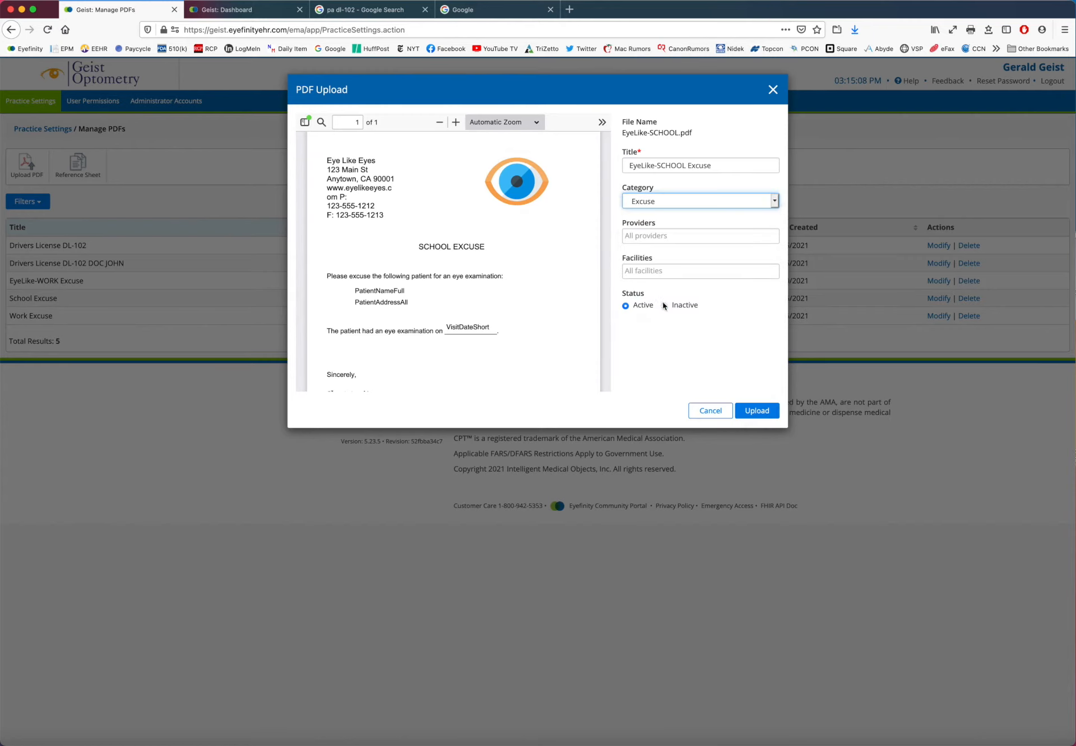
click(762, 415)
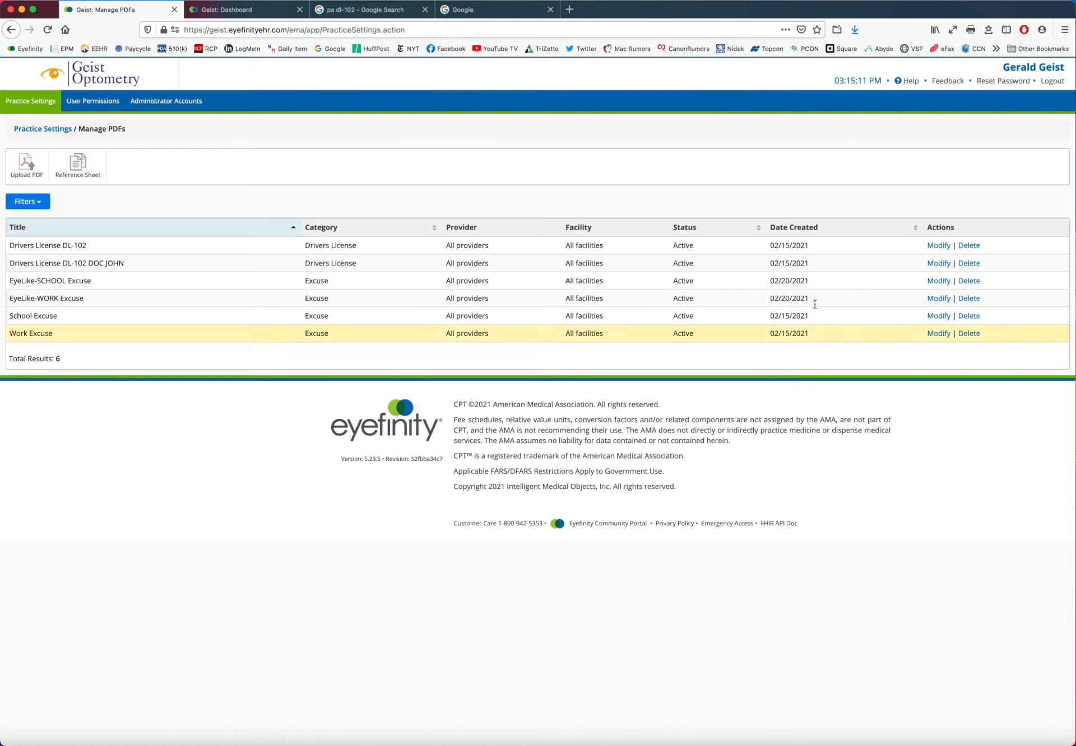
click(1053, 82)
- Sign back in to Geist Optometry using the saved login
click(479, 298)
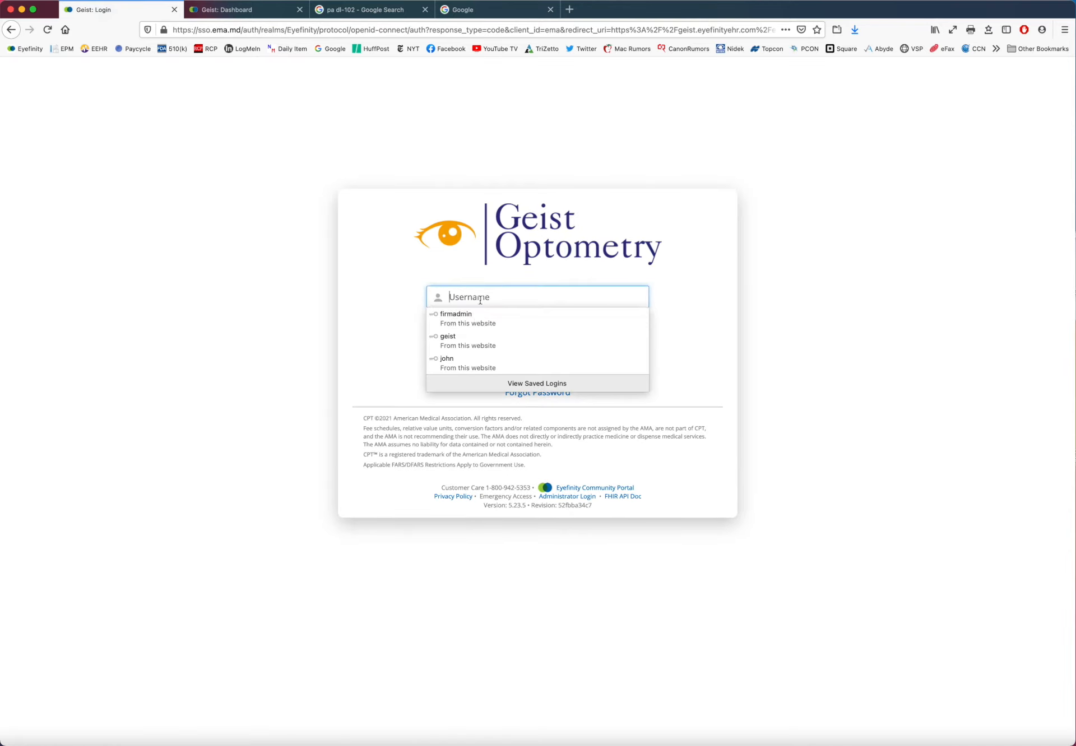
click(466, 336)
click(534, 363)
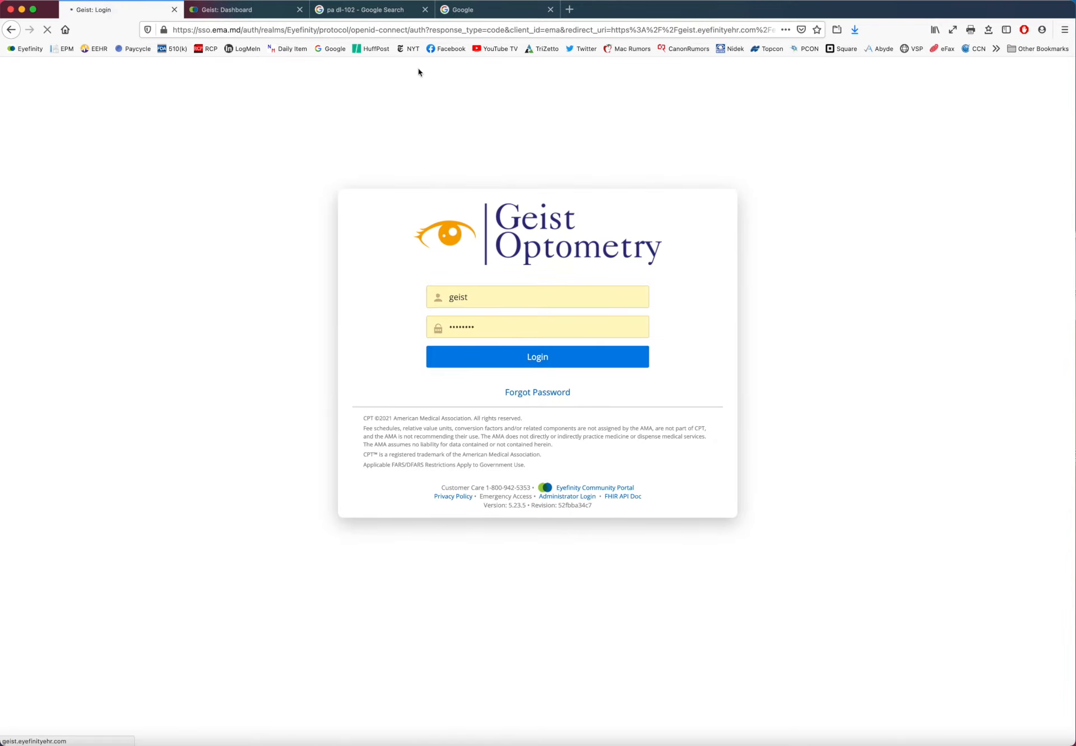
- Copy the test patient's name, search for it, and open their record
click(489, 12)
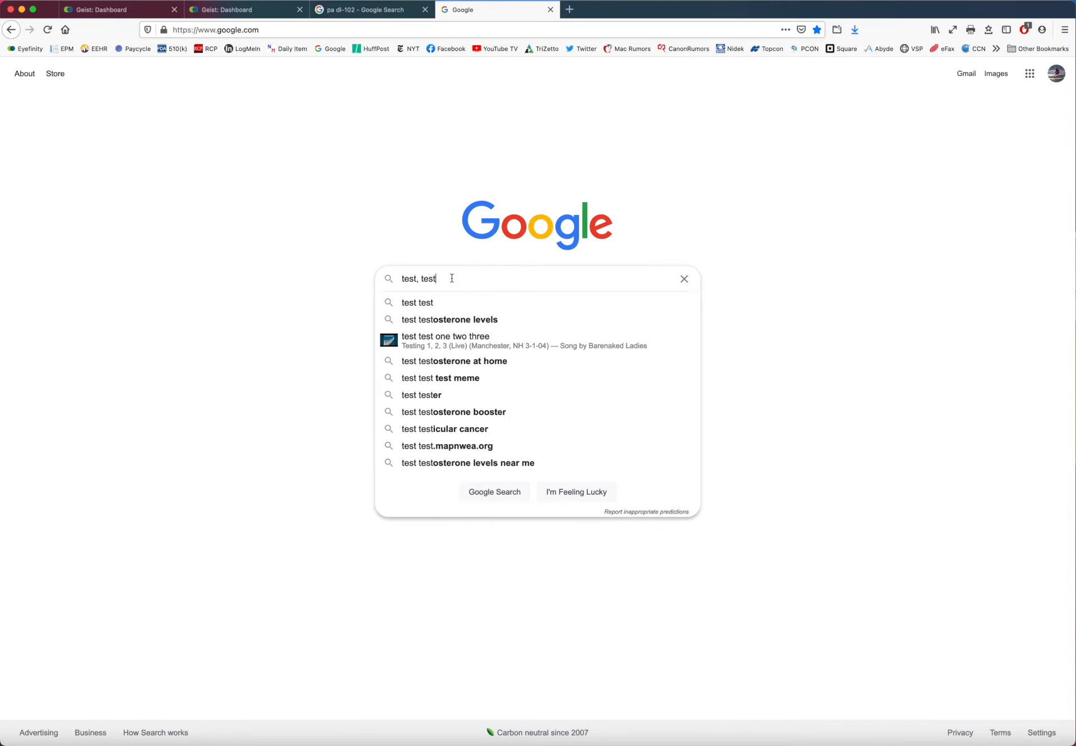
drag(451, 278, 371, 279)
key(super+c)
click(101, 10)
click(226, 75)
key(super+v)
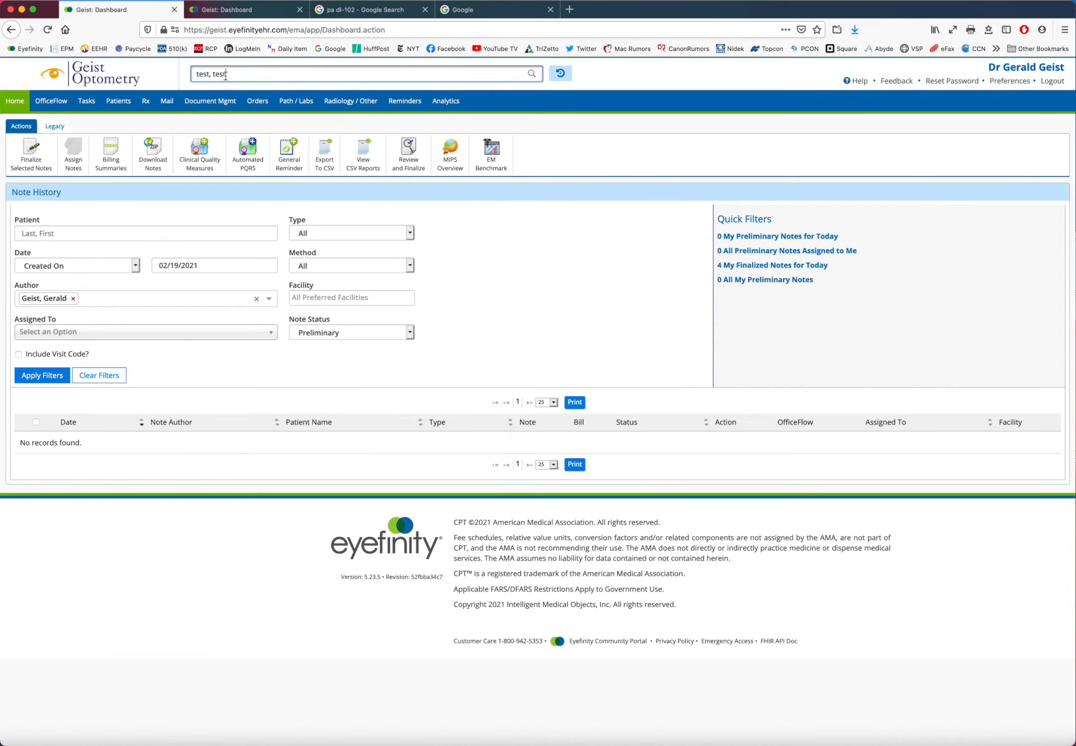
click(233, 96)
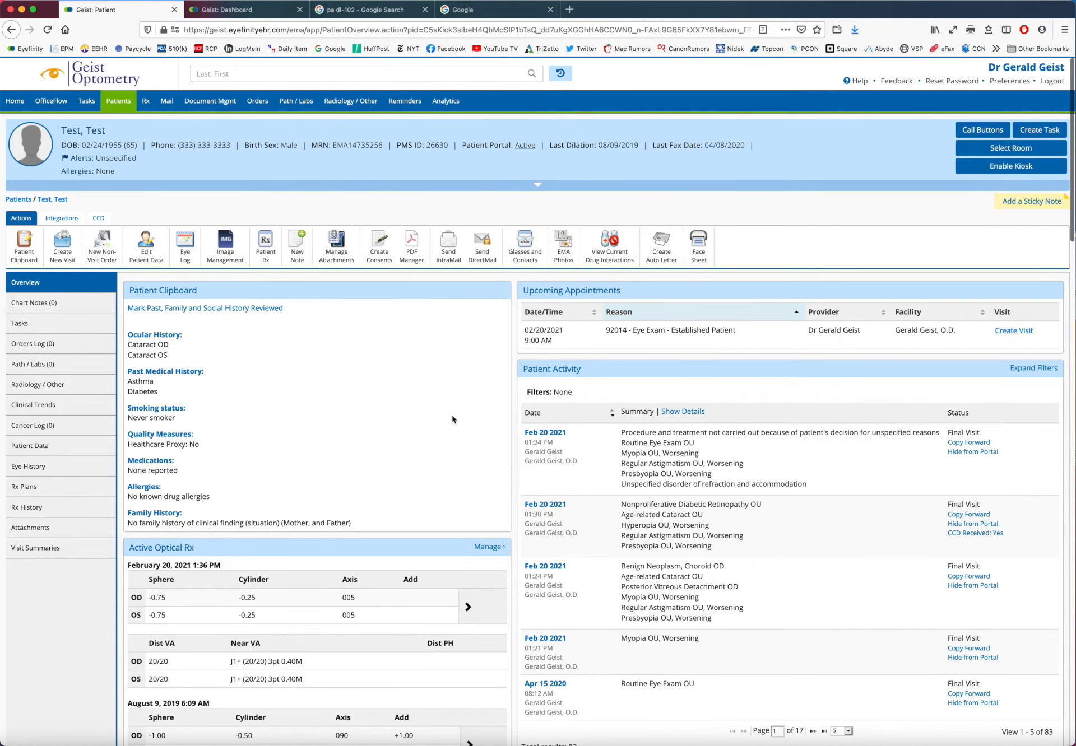
- Open the Feb 20, 2021 visit and its PDF Manager
click(536, 433)
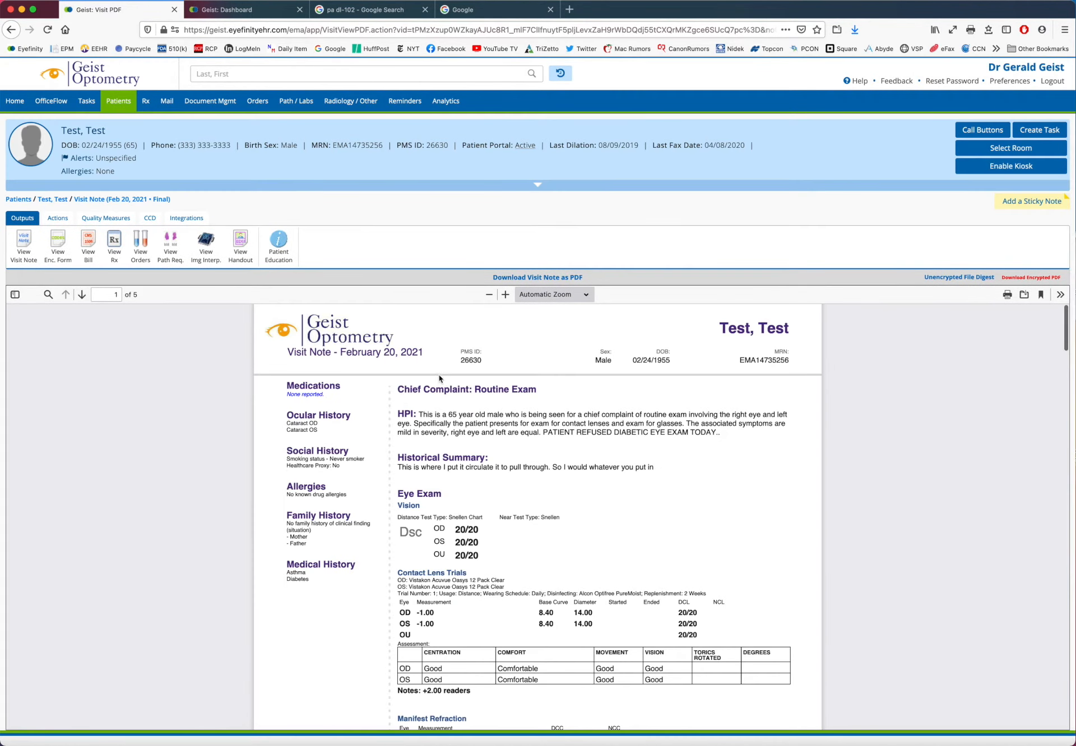
click(59, 219)
click(110, 247)
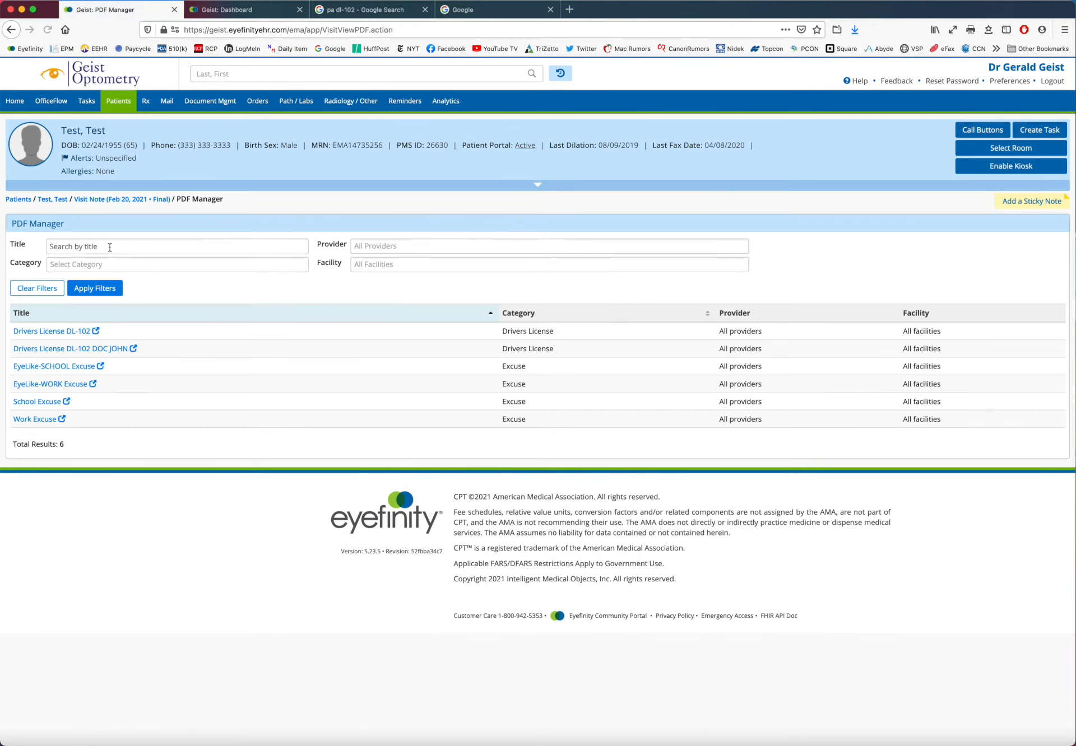
- Open the auto-filled EyeLike-WORK Excuse form and finalize the PDF
click(31, 385)
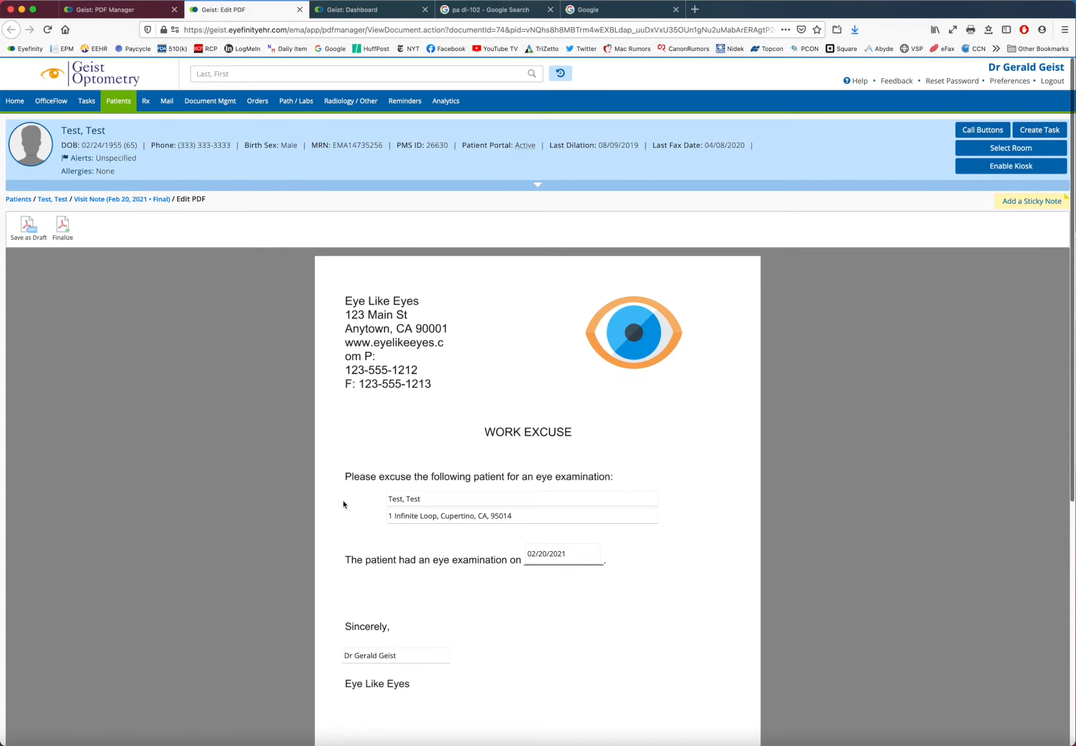
click(59, 226)
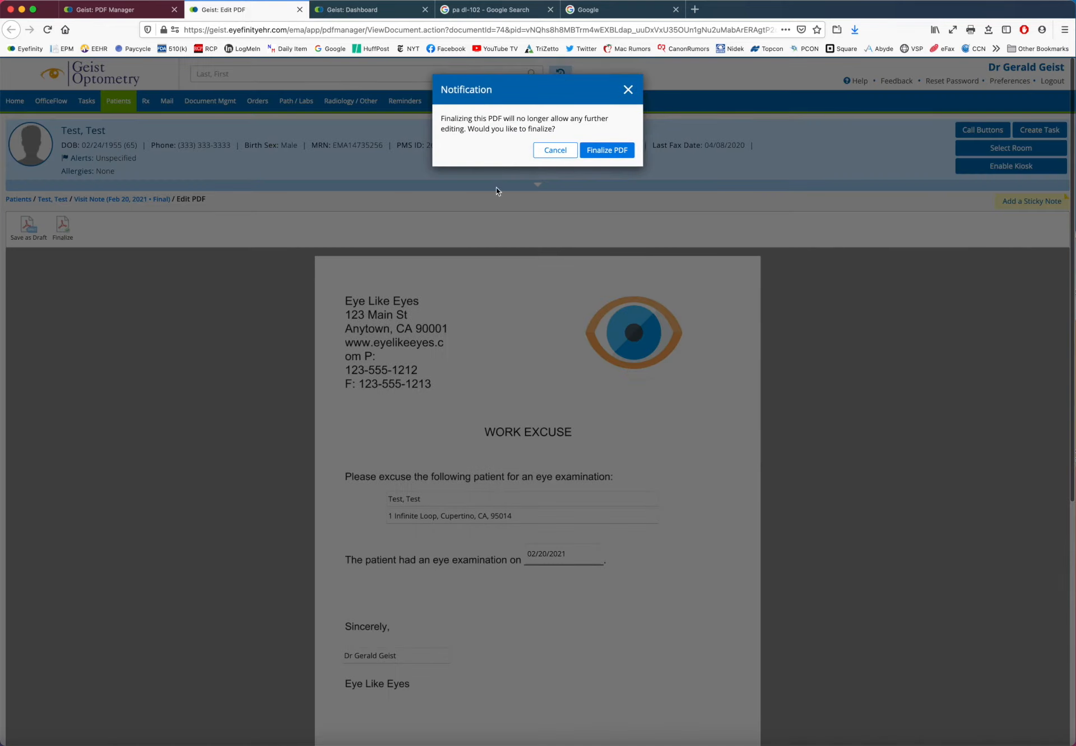
click(605, 150)
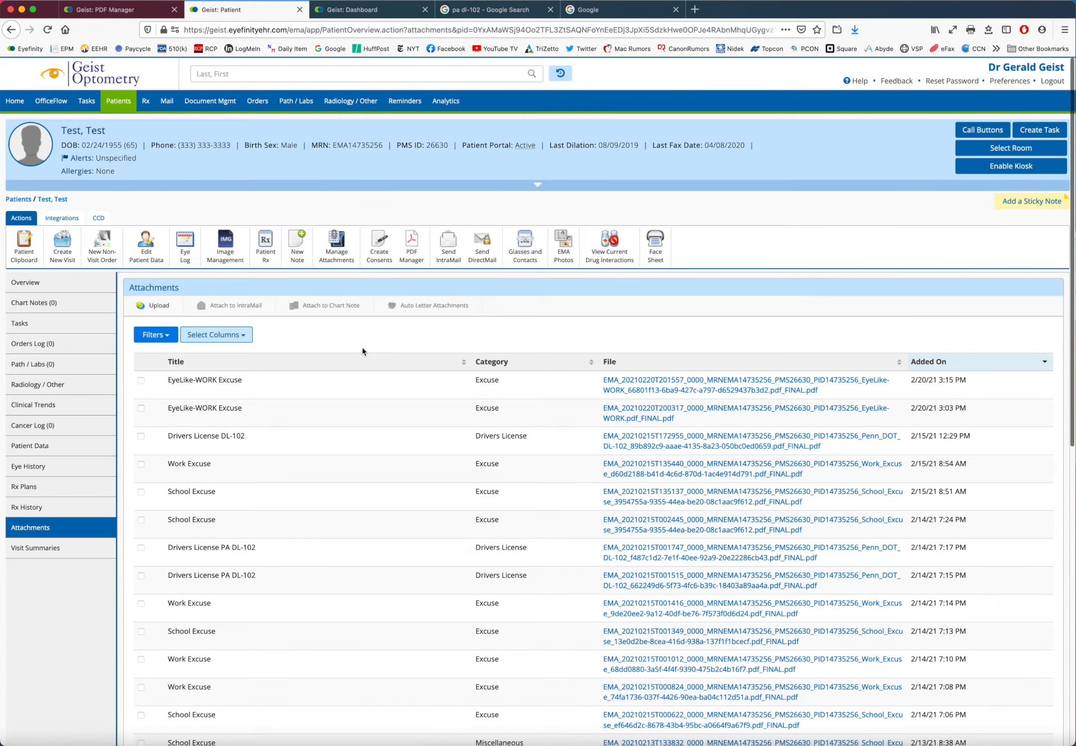
- Review the finalized work excuse attachment in print preview, then close it
click(665, 385)
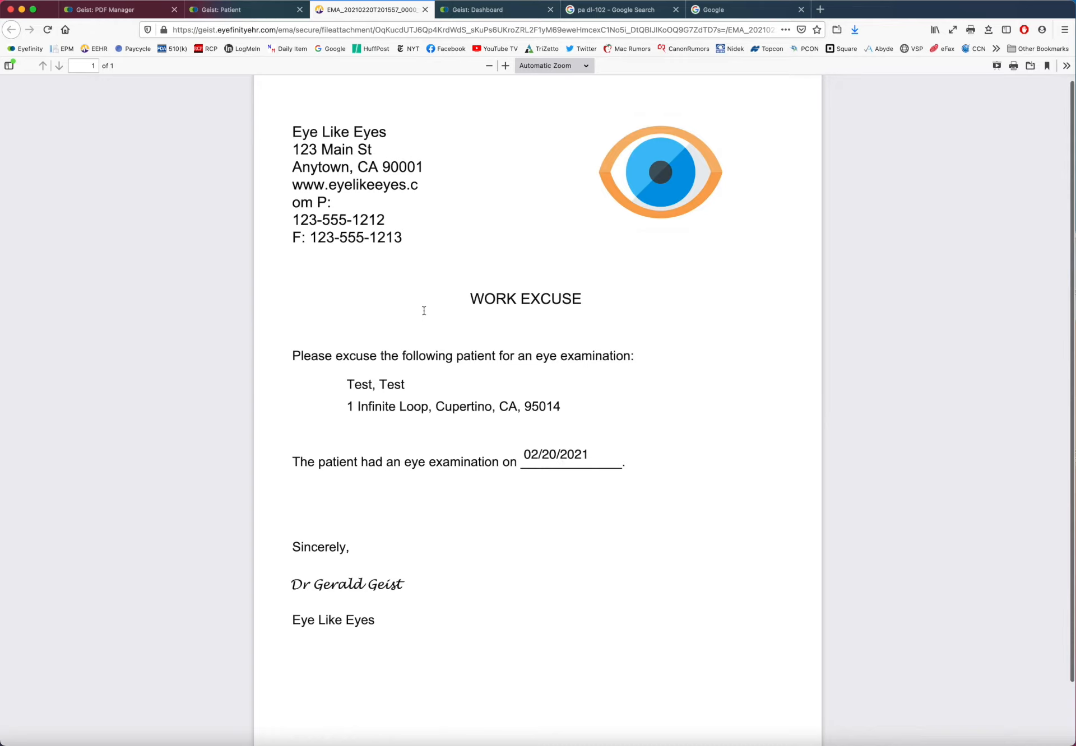
click(1013, 66)
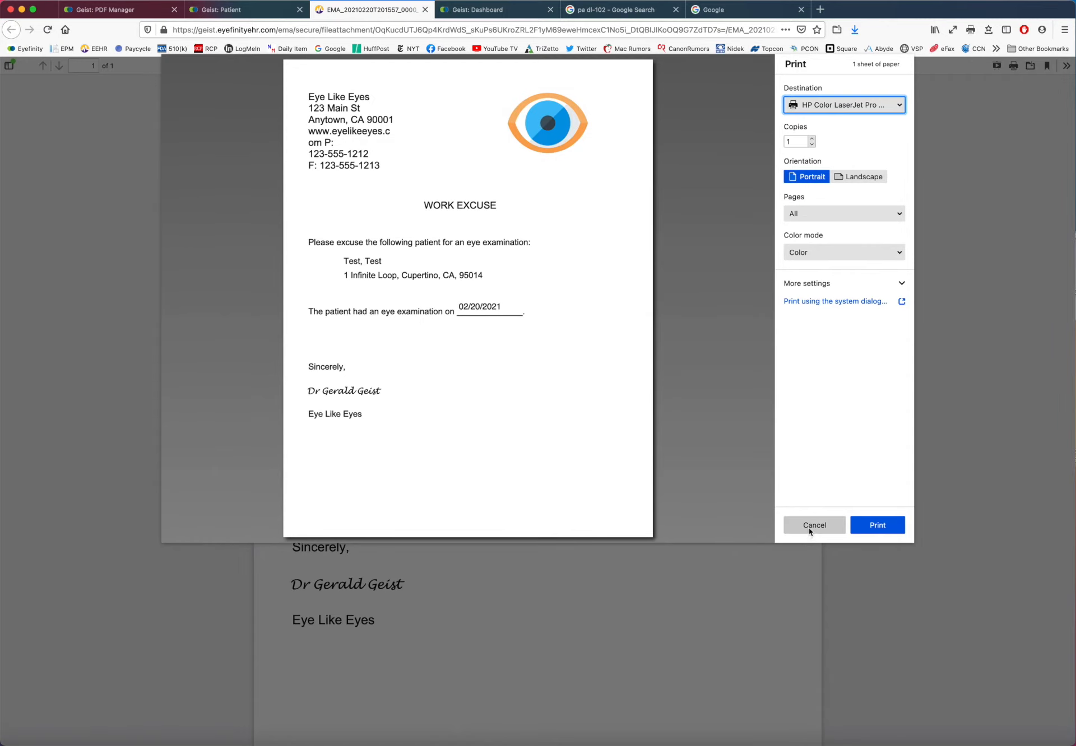
click(809, 526)
click(424, 9)
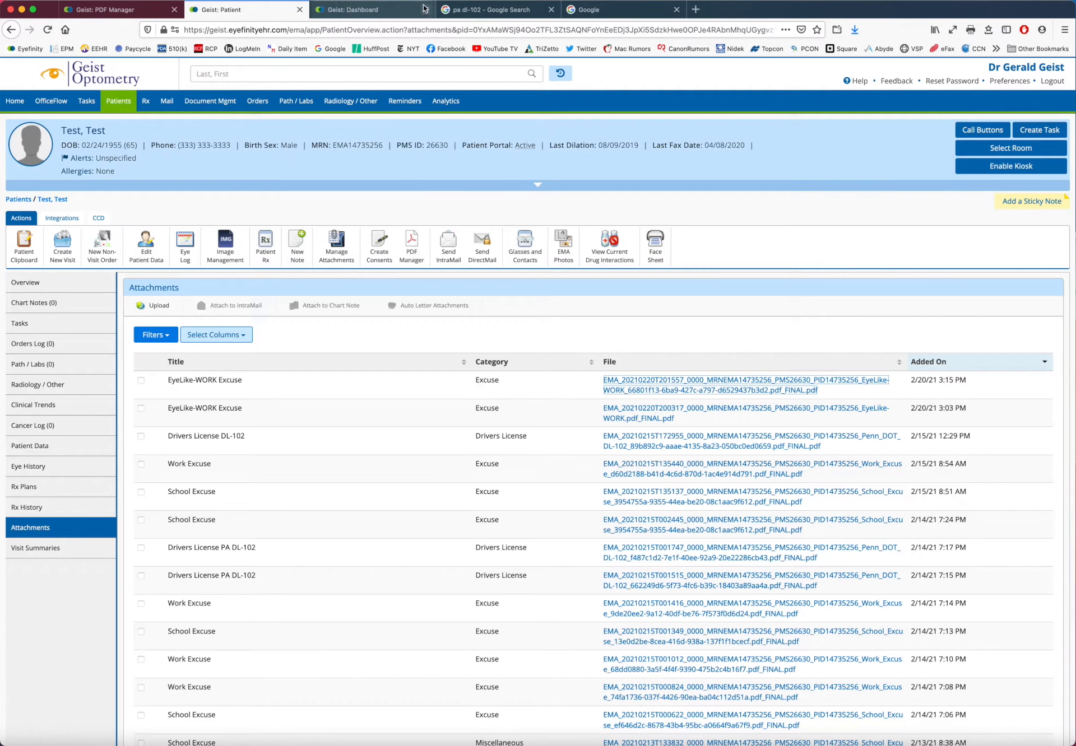
- Open the test patient's April 15, 2020 visit note from the patient overview
click(86, 133)
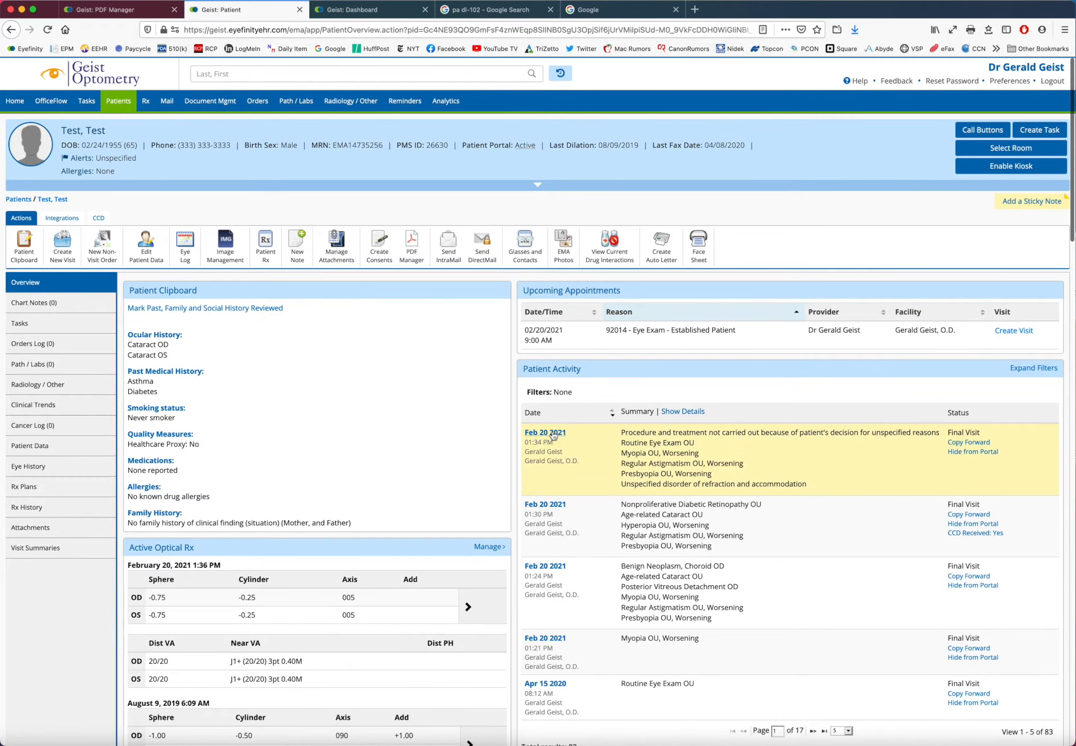
click(553, 433)
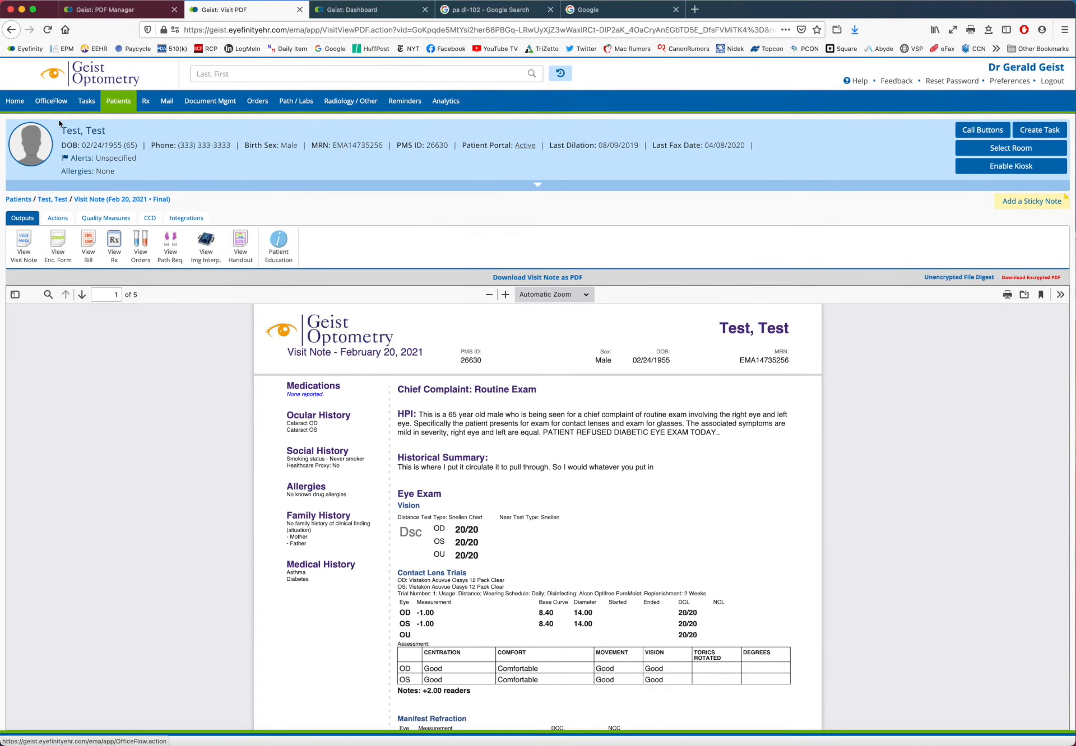
click(83, 132)
scroll(557, 554, down, 1)
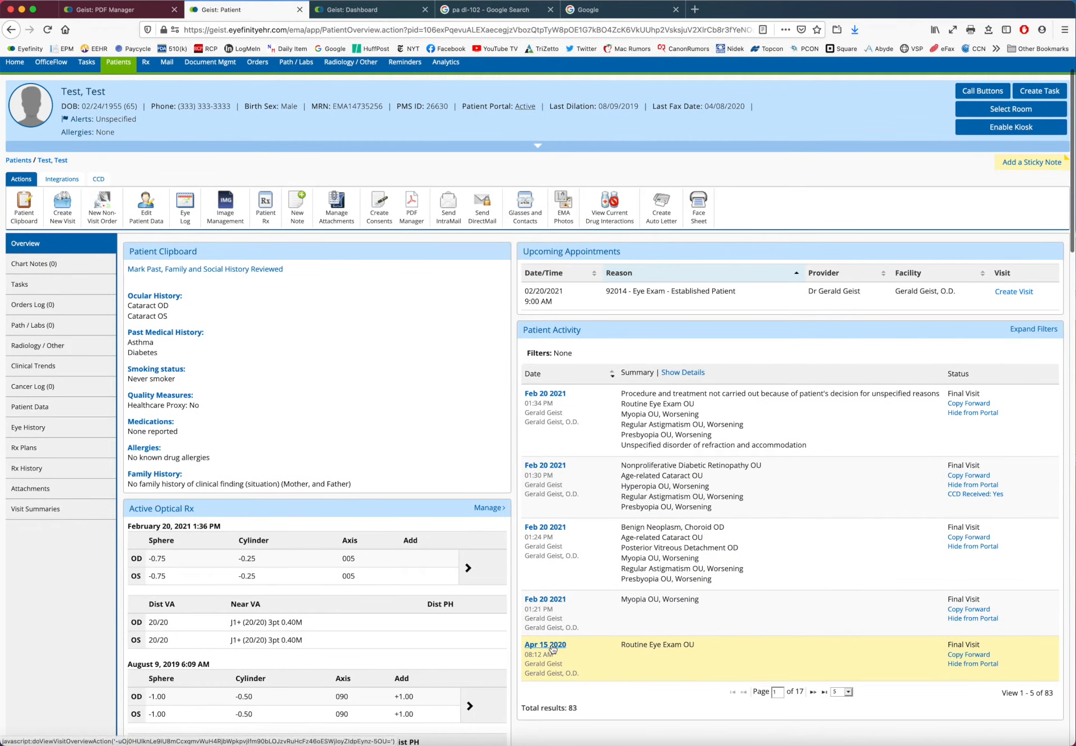
click(552, 645)
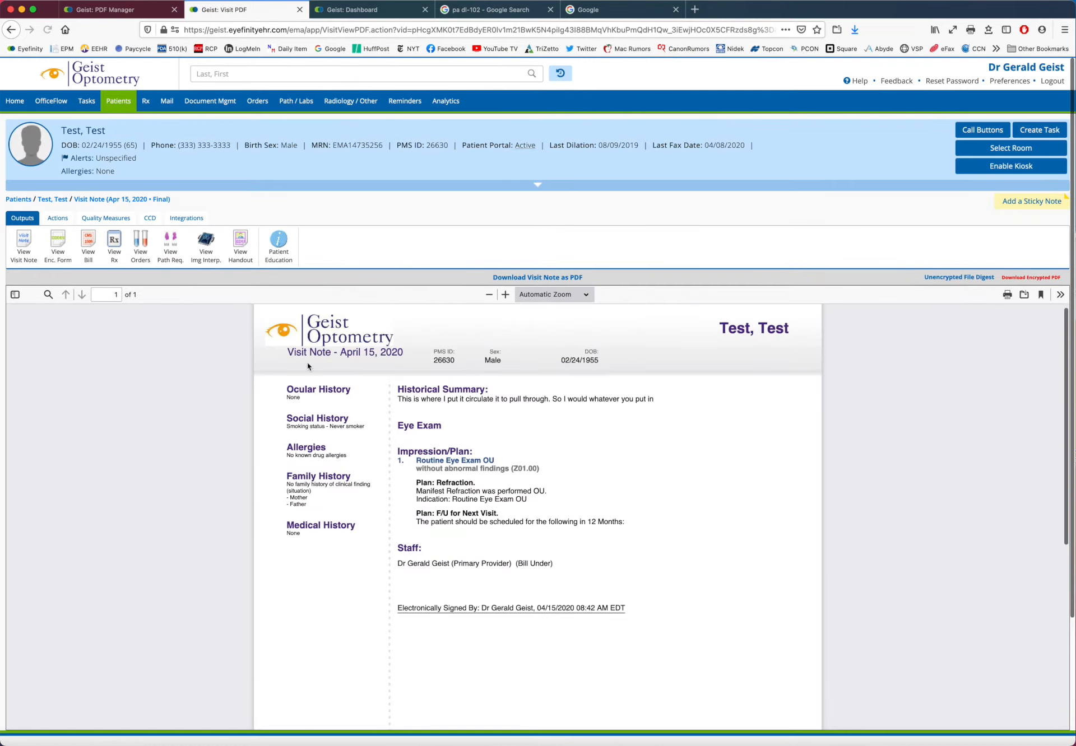
- Finalize the EyeLike-SCHOOL Excuse PDF from this visit's PDF Manager
click(58, 218)
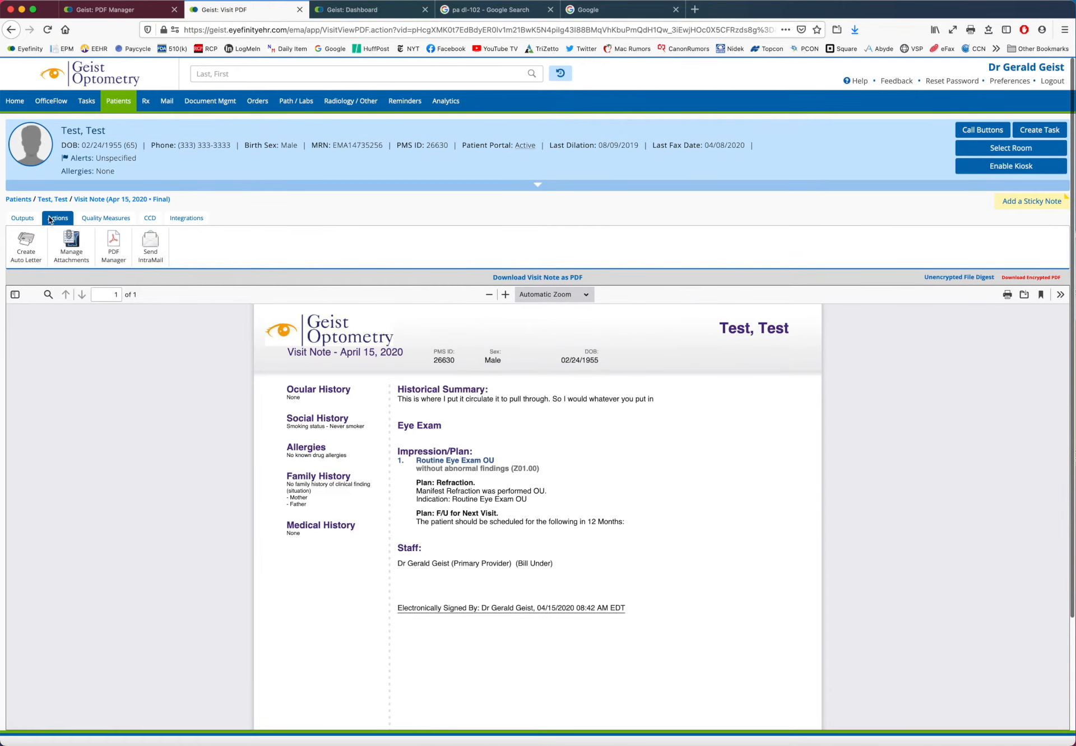
click(120, 253)
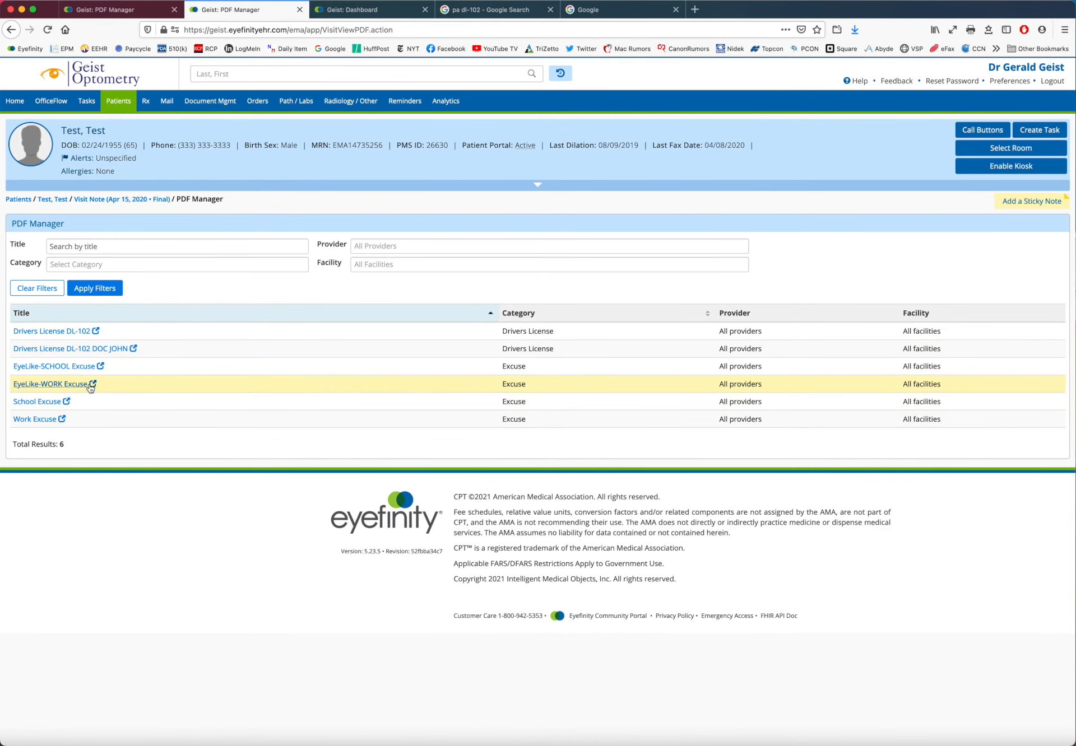
click(66, 367)
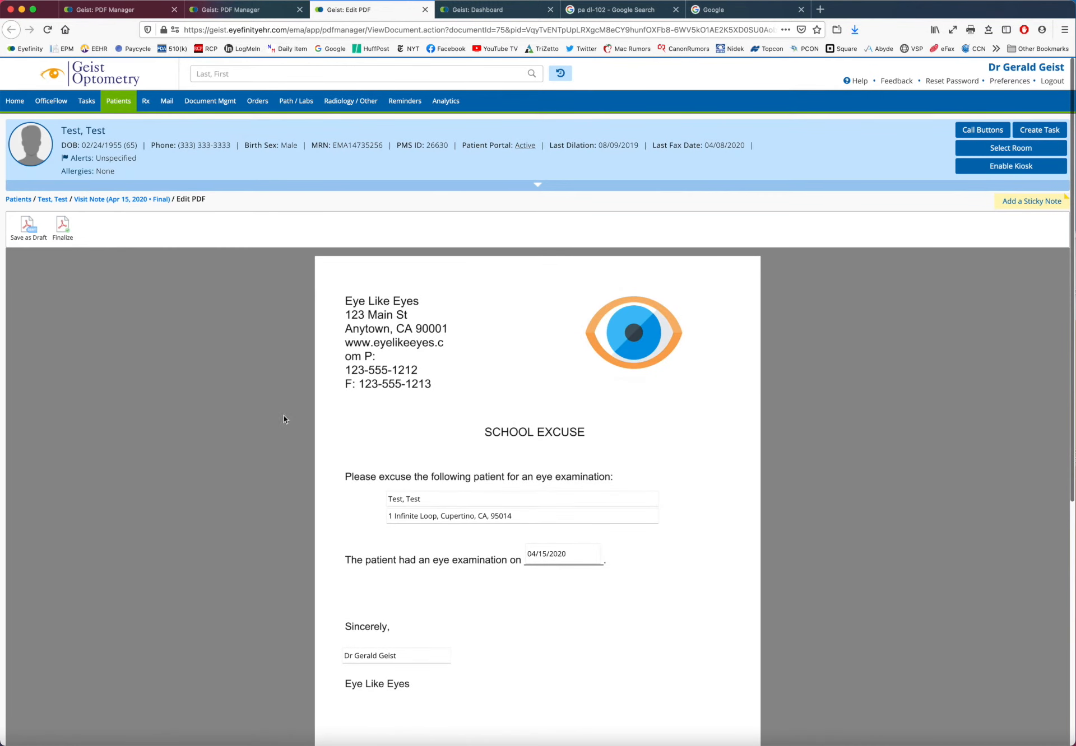
click(62, 226)
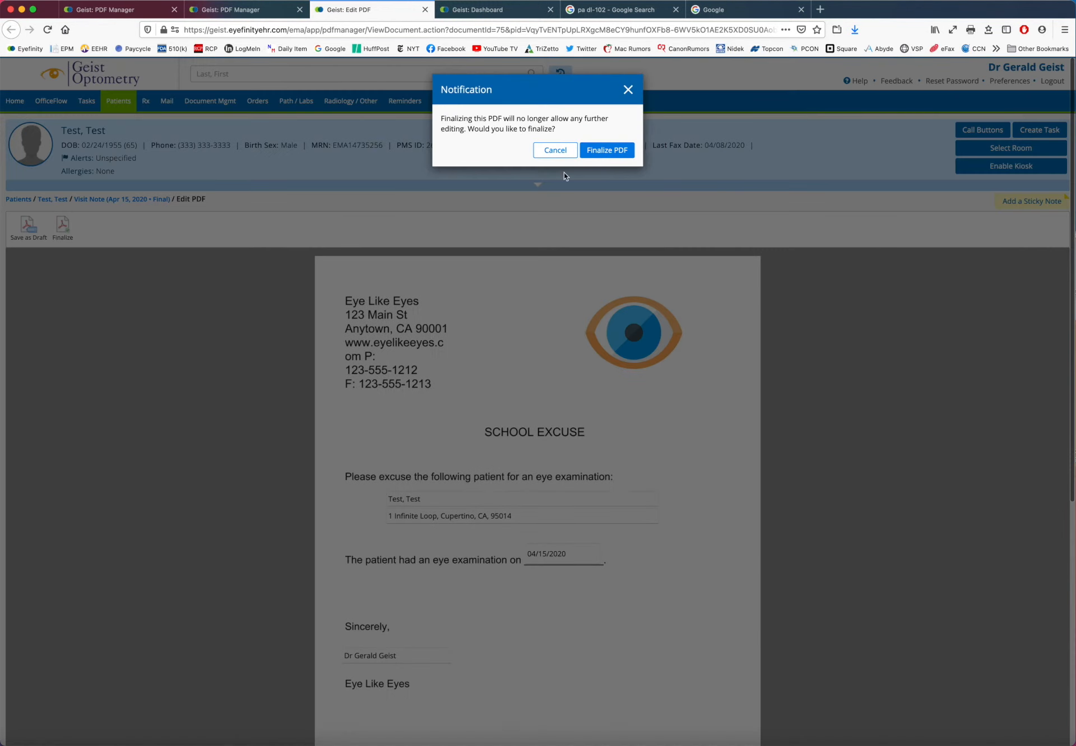
click(590, 151)
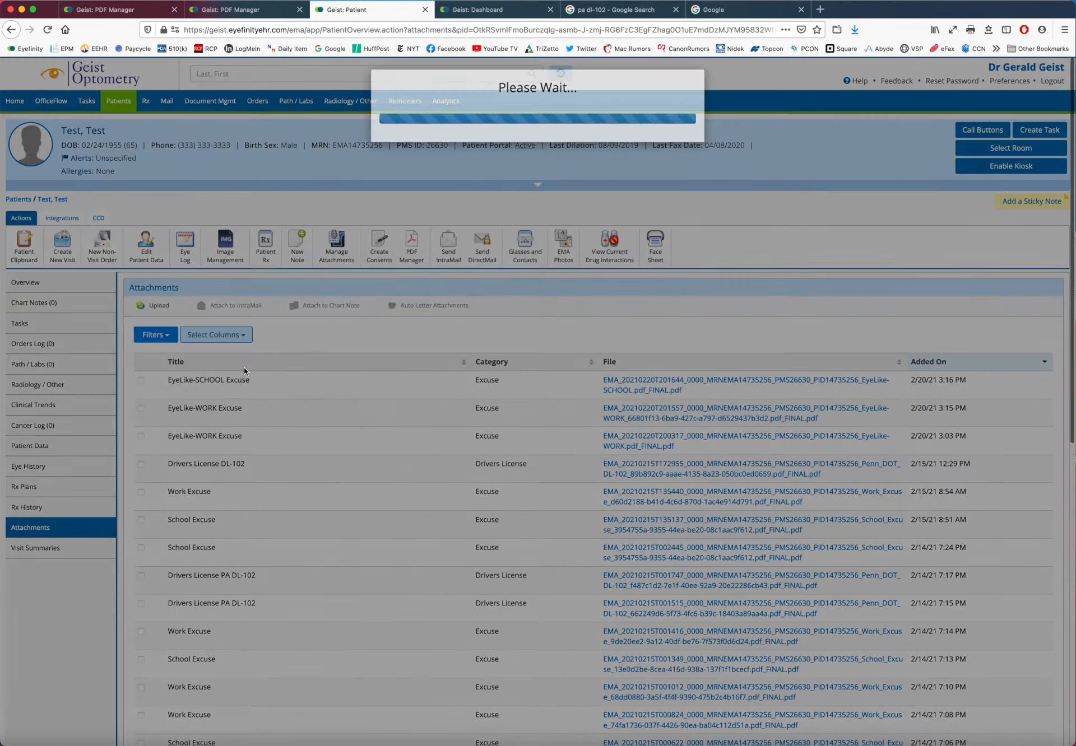
- Open the finalized EyeLike-SCHOOL Excuse attachment to check it, then close it
click(787, 382)
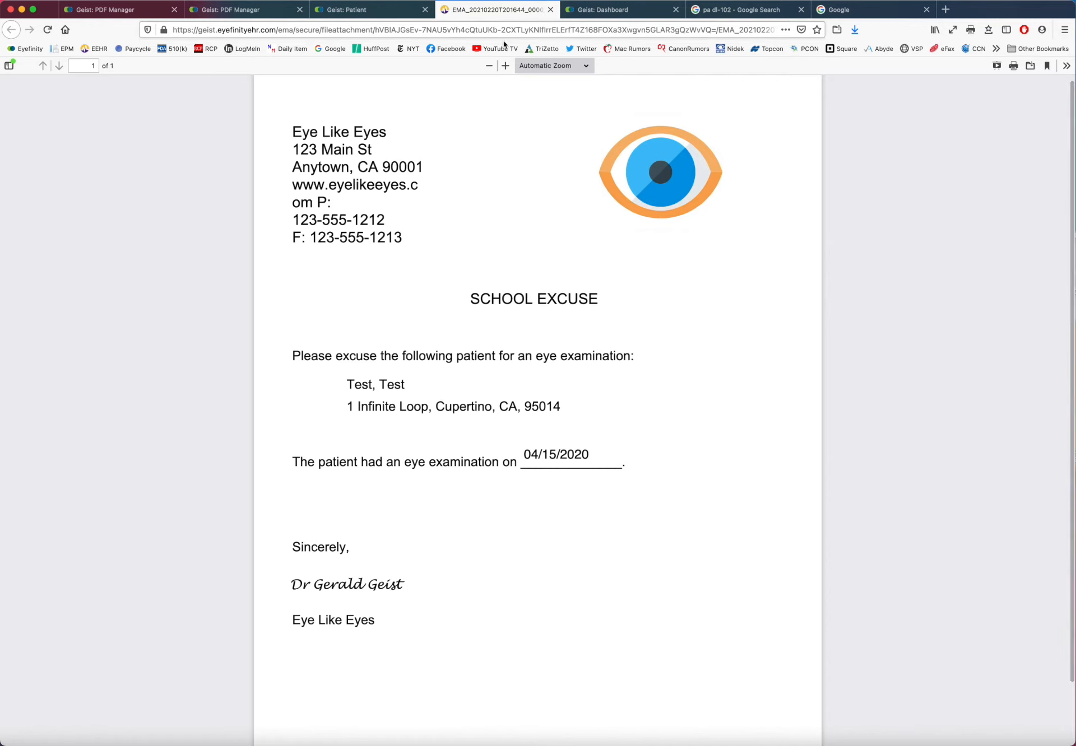
click(552, 10)
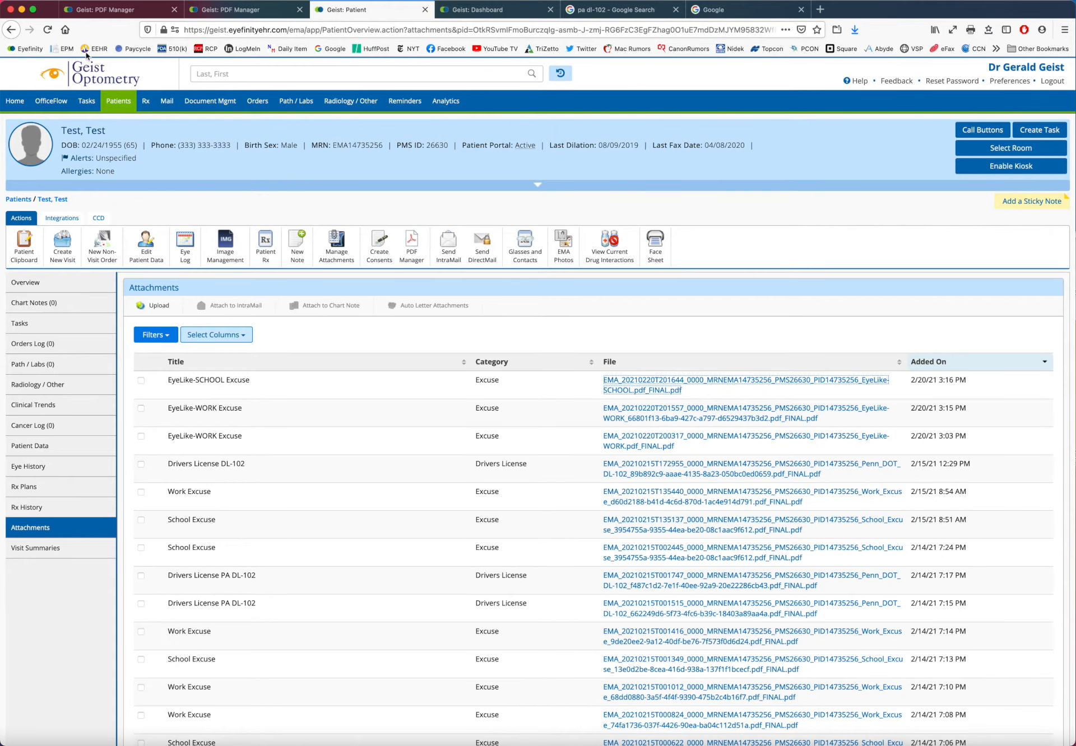
click(166, 100)
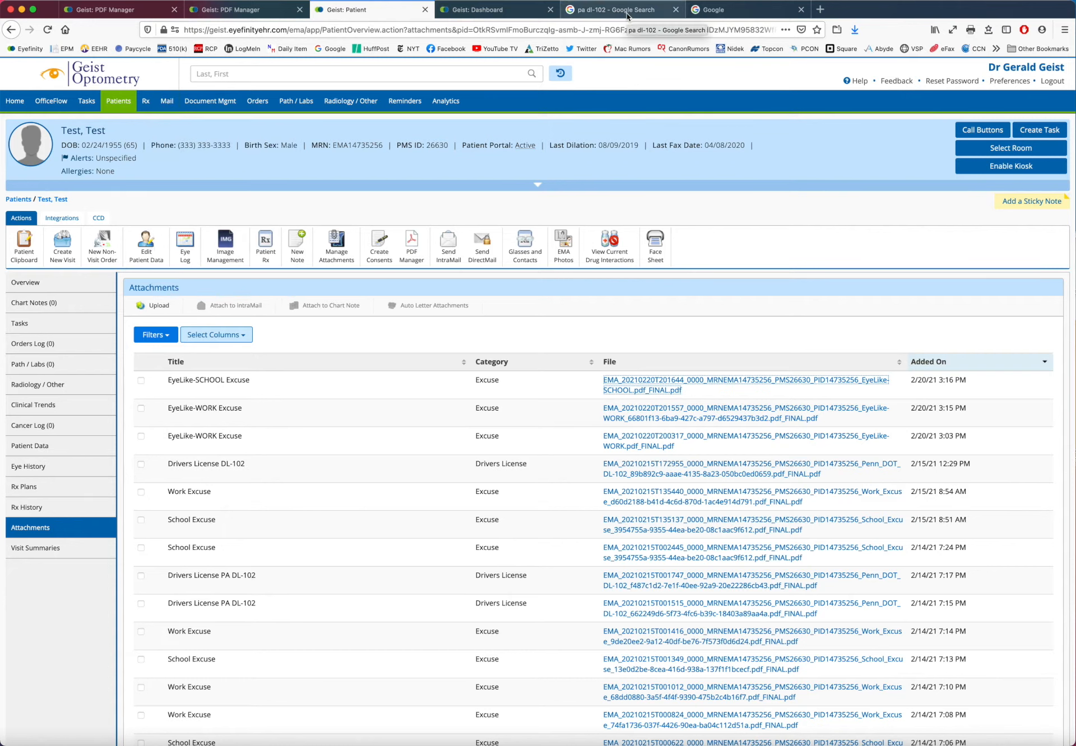
- Log out and sign back in with the saved doctor login
click(1052, 82)
click(462, 300)
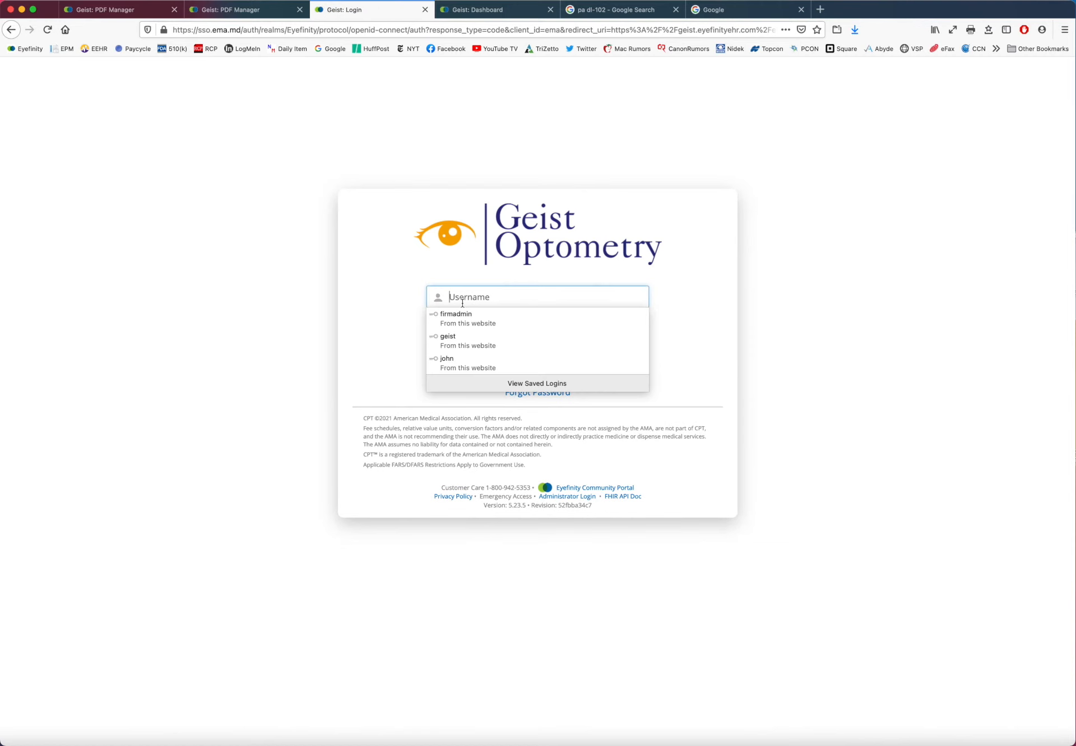
click(457, 343)
click(523, 358)
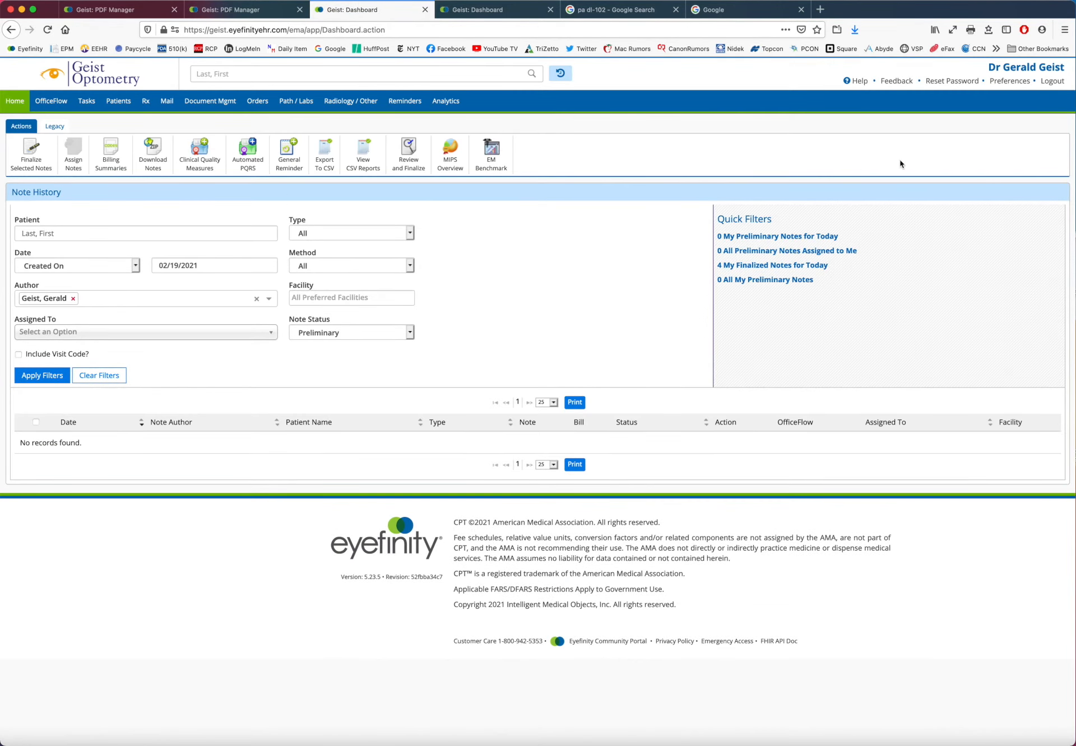
- Log out again and sign in with the saved administrator login
click(1053, 81)
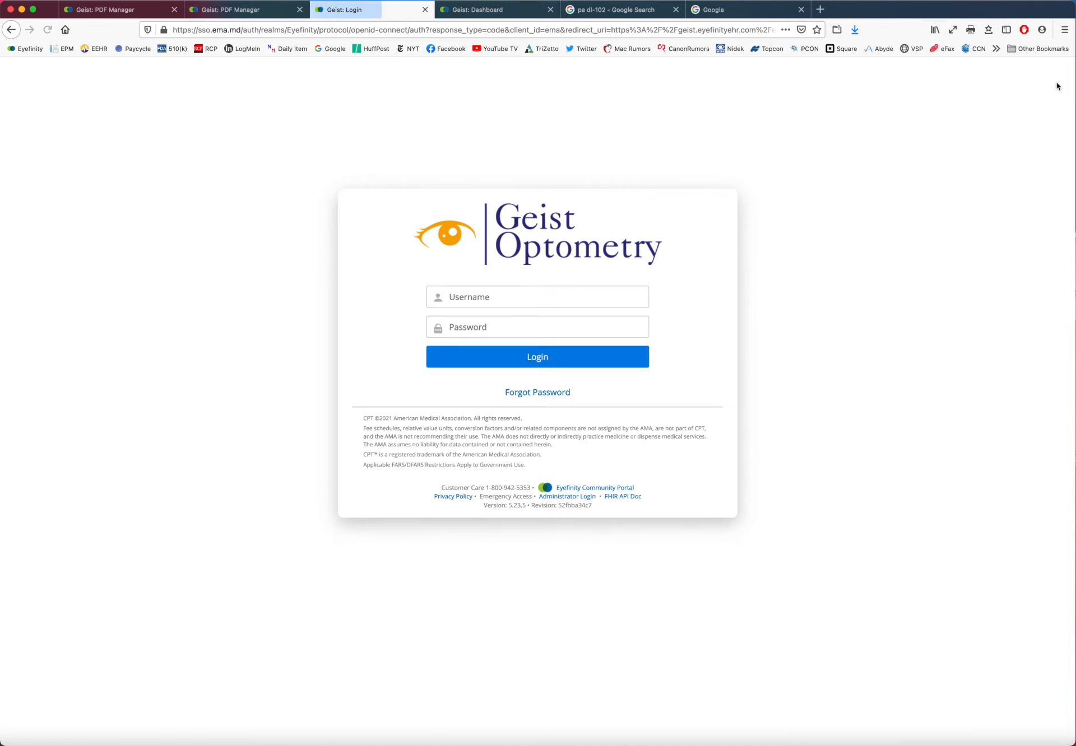
click(482, 291)
click(482, 316)
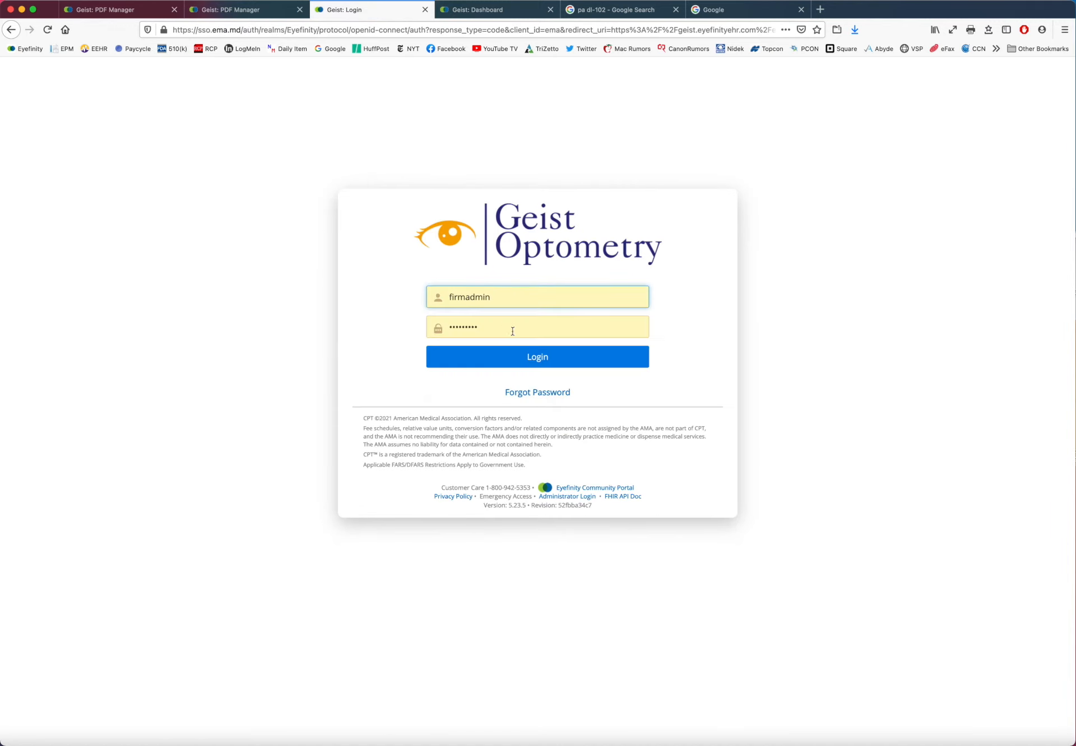
click(537, 357)
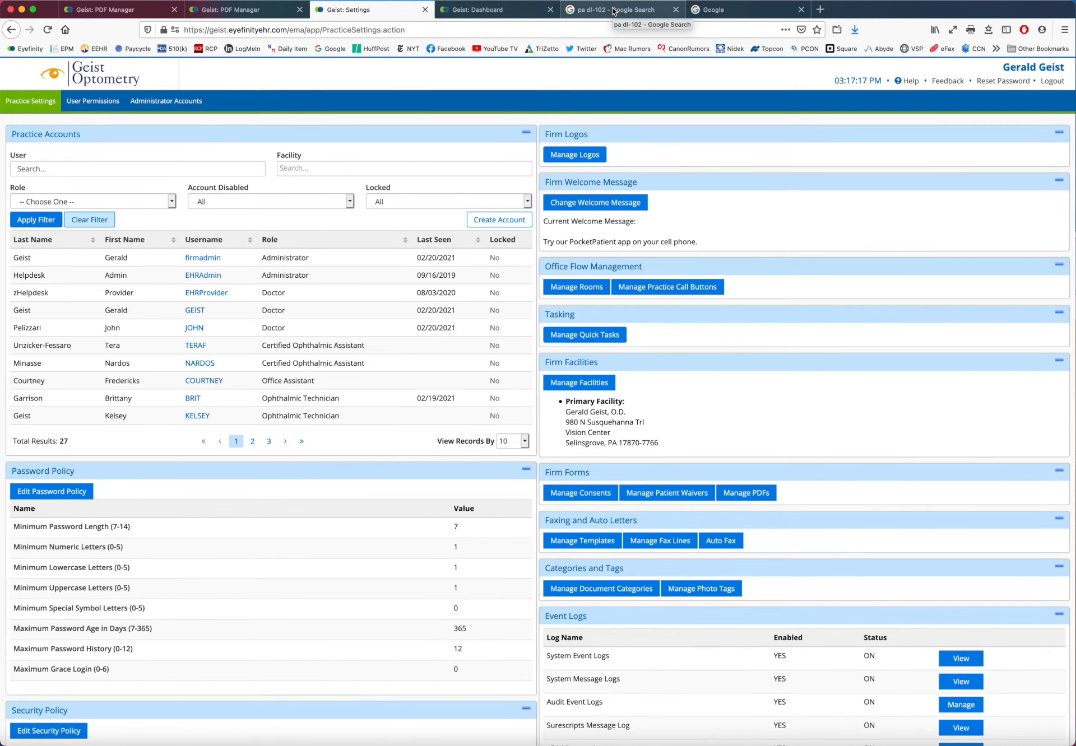
- Download the PennDOT DL-102 Report of Eye Examination PDF and open it in Adobe Acrobat
click(613, 11)
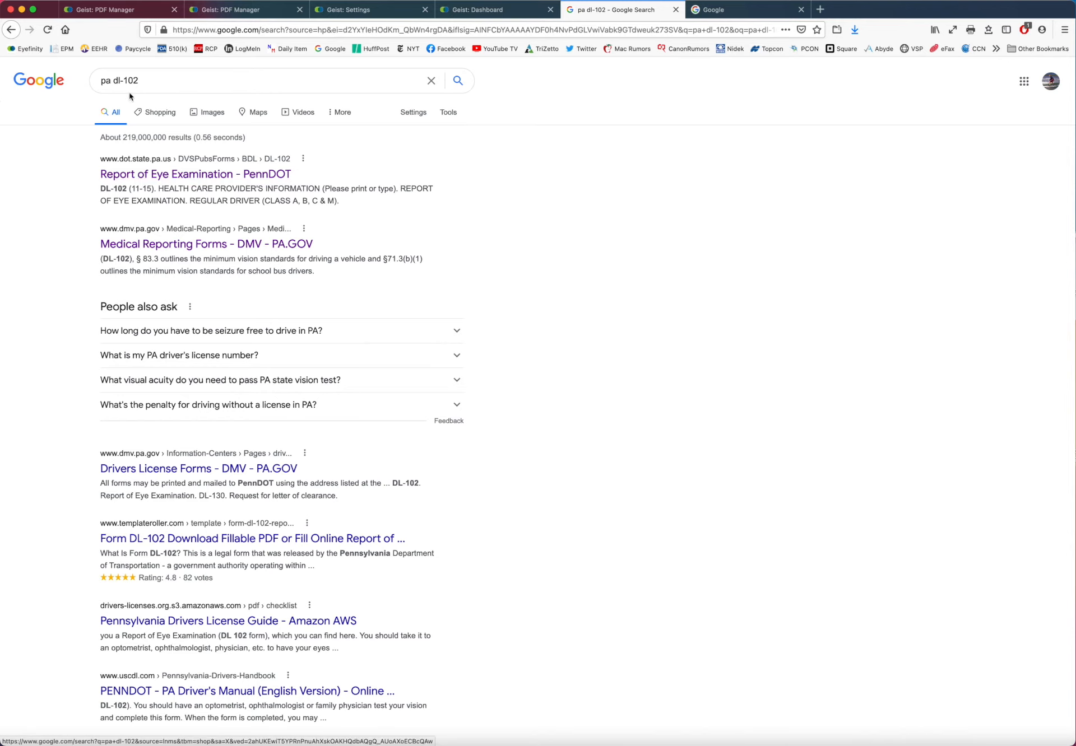
click(193, 177)
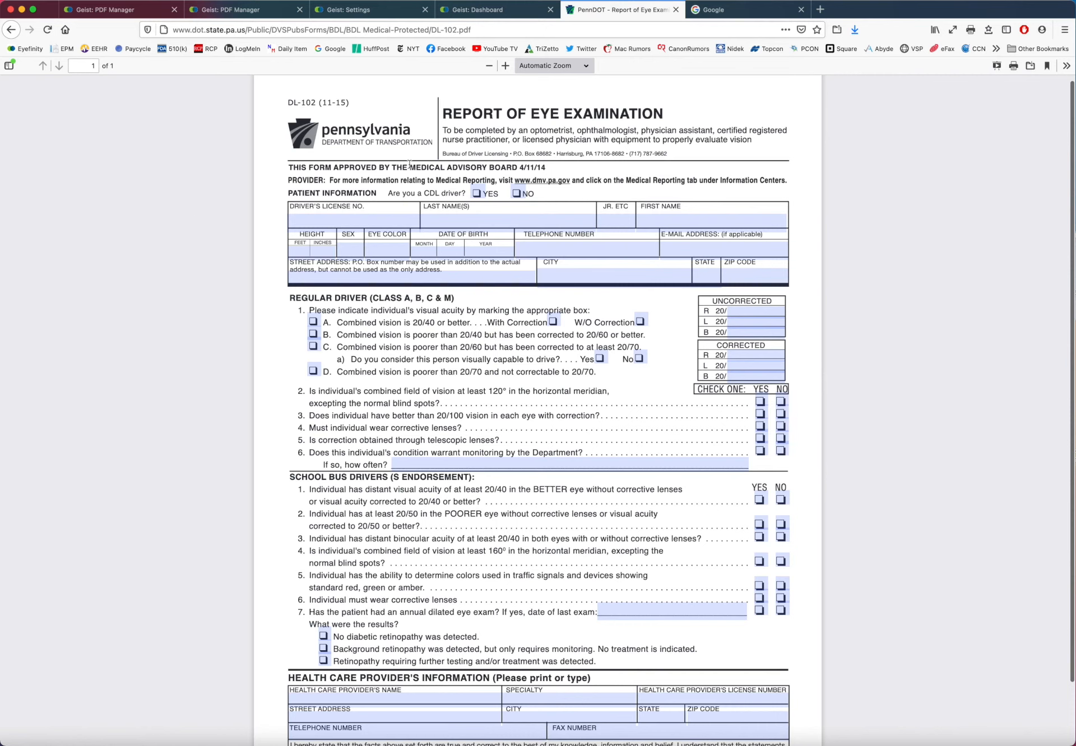
click(1030, 66)
click(411, 261)
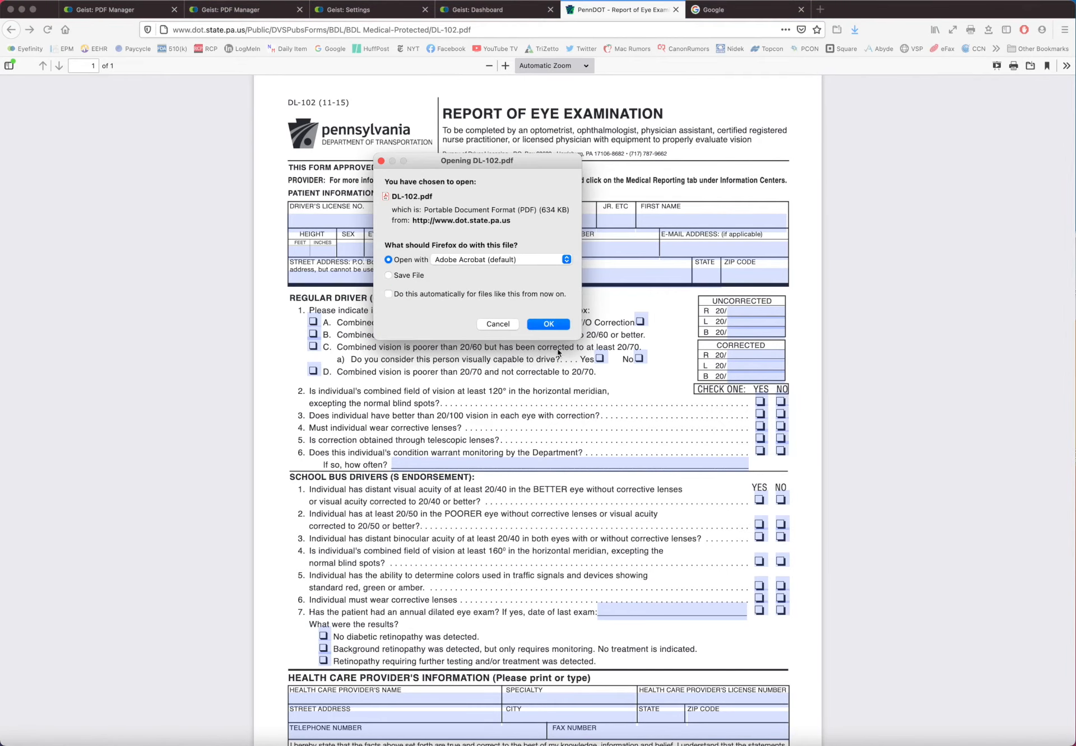
click(548, 325)
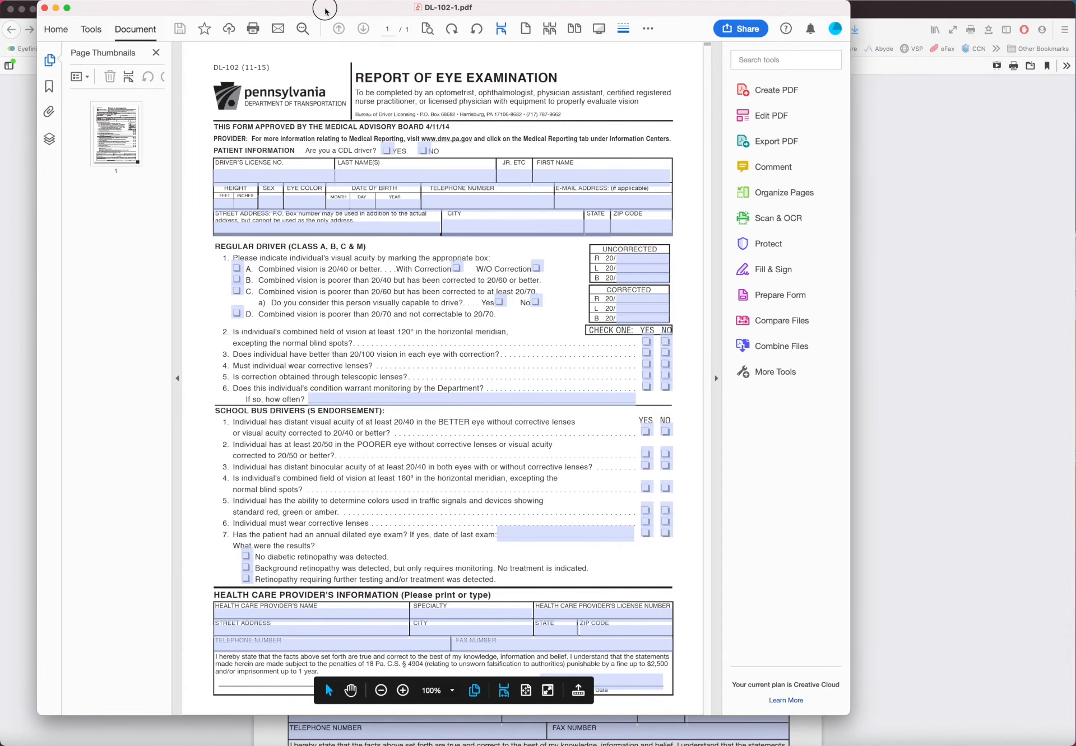
- Shift the Acrobat window aside and return to the Eyefinity PDF Manager tab in Firefox
drag(325, 11, 339, 10)
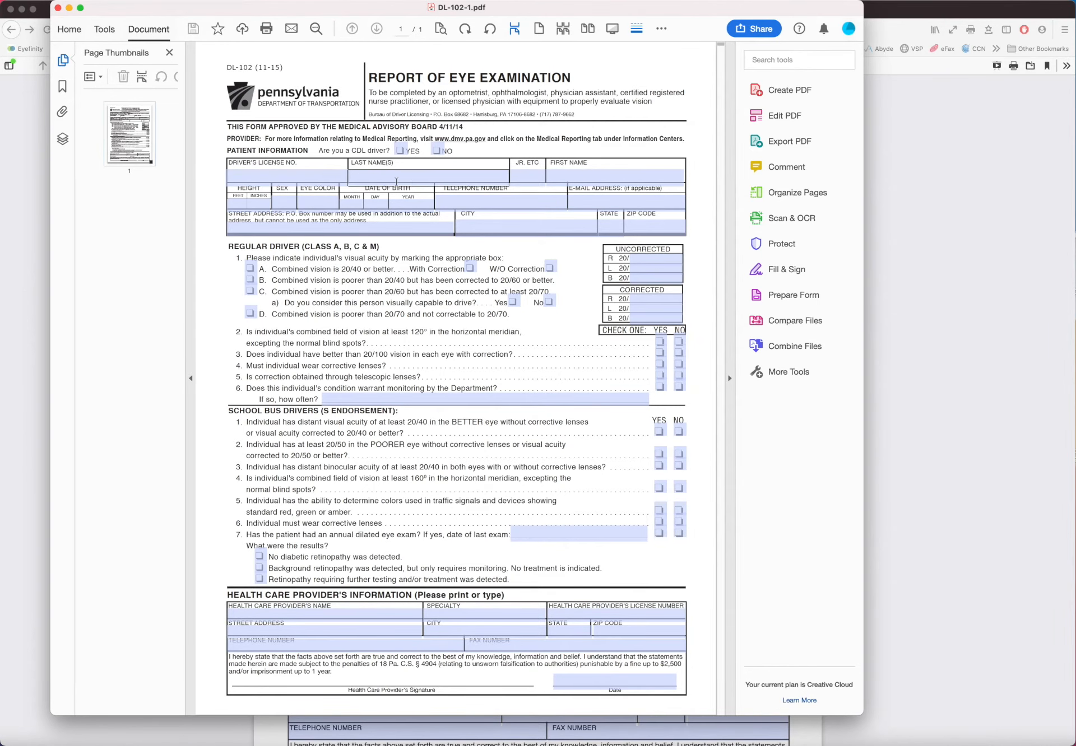
click(934, 323)
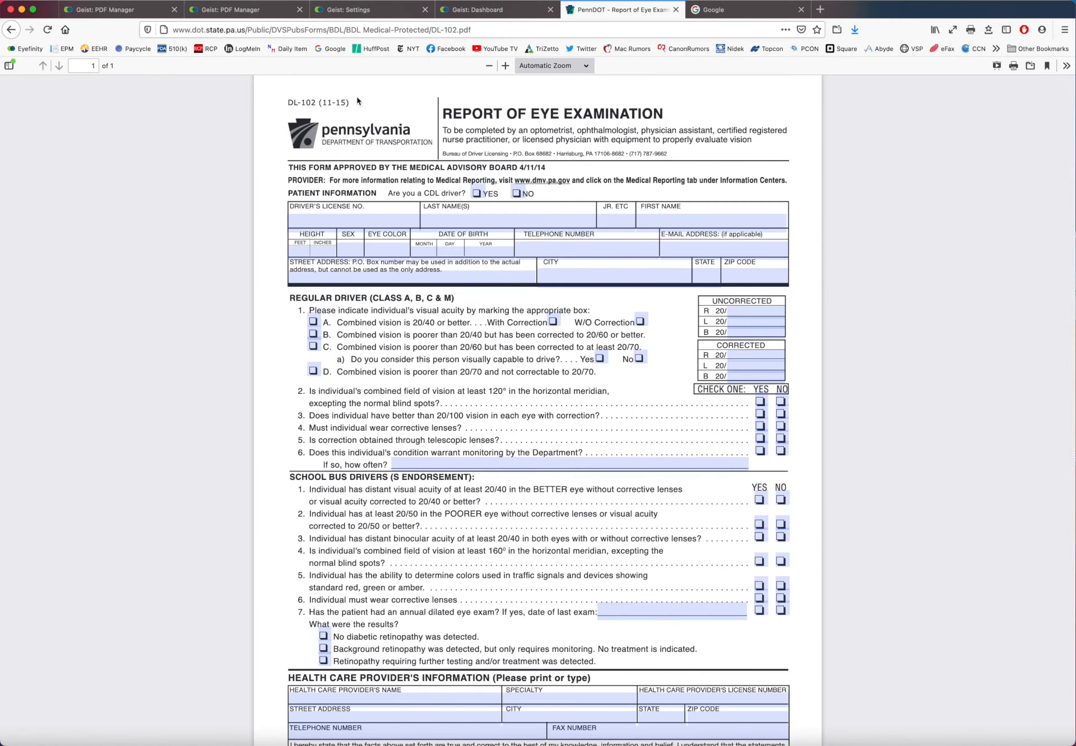
click(257, 9)
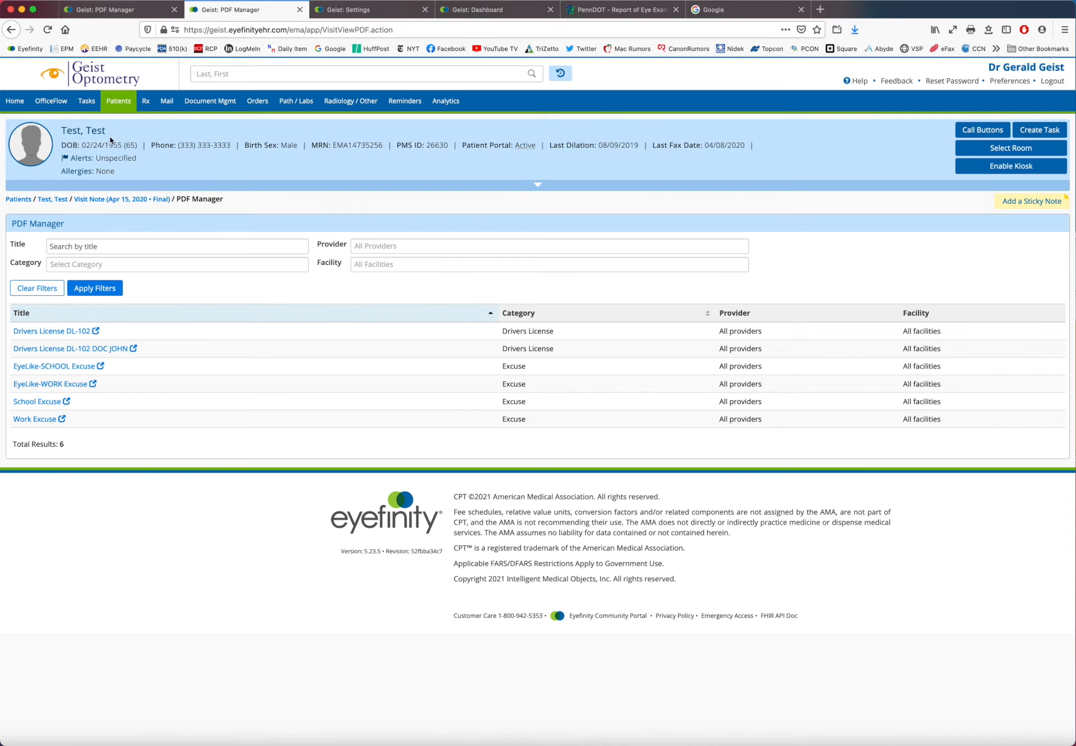
- Show the Manage PDFs Reference Sheet of AUTO_ labels, then bring Acrobat's DL-102 forward
click(1001, 81)
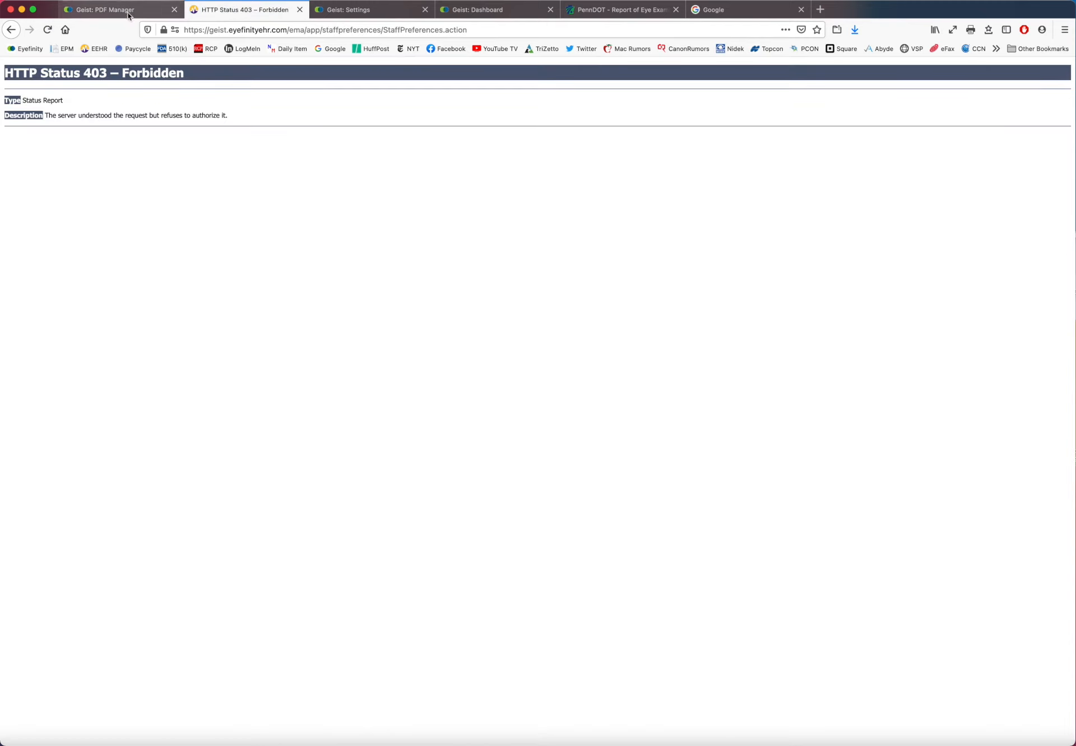
click(98, 49)
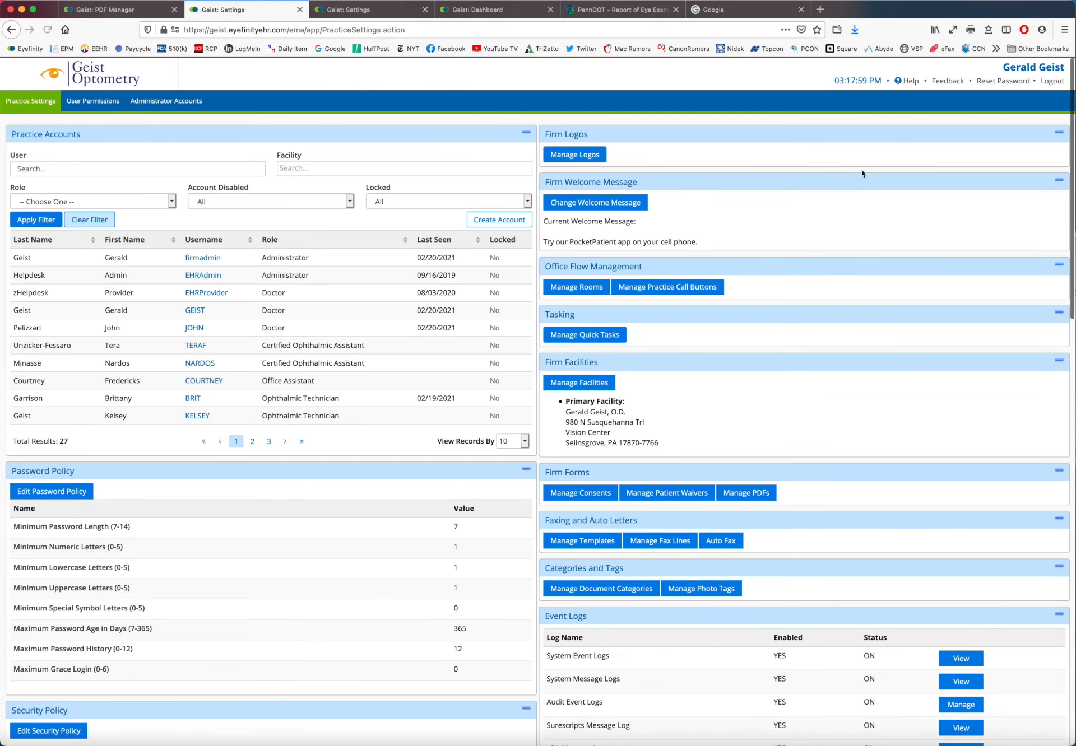
click(740, 494)
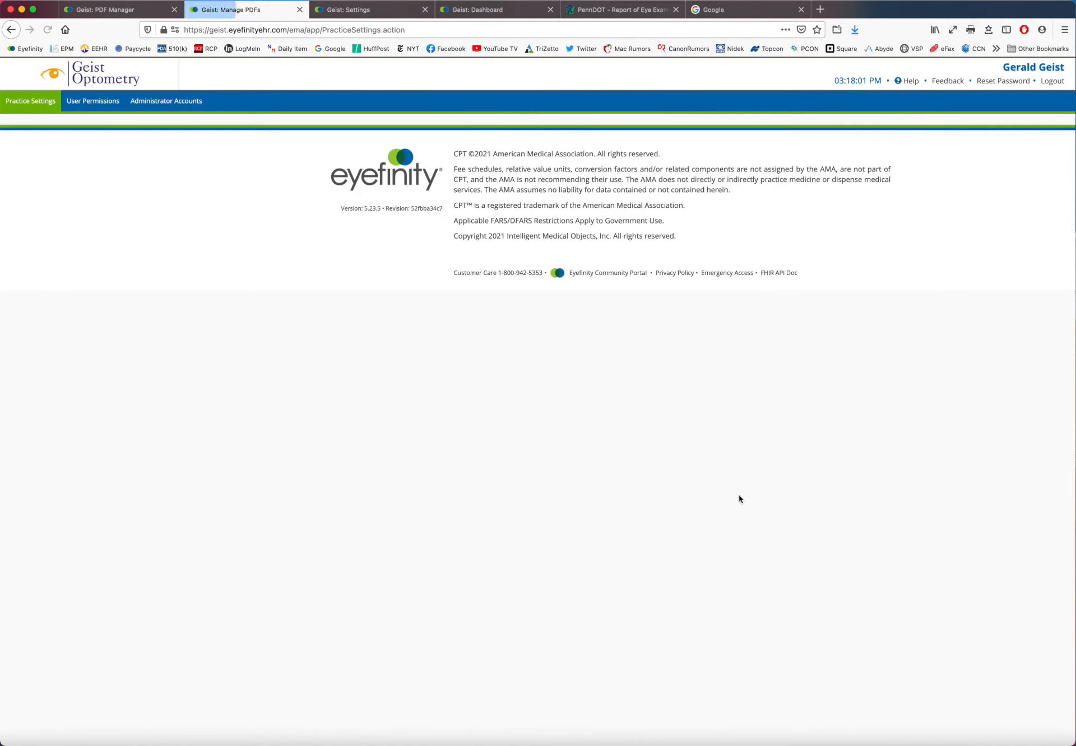
click(77, 164)
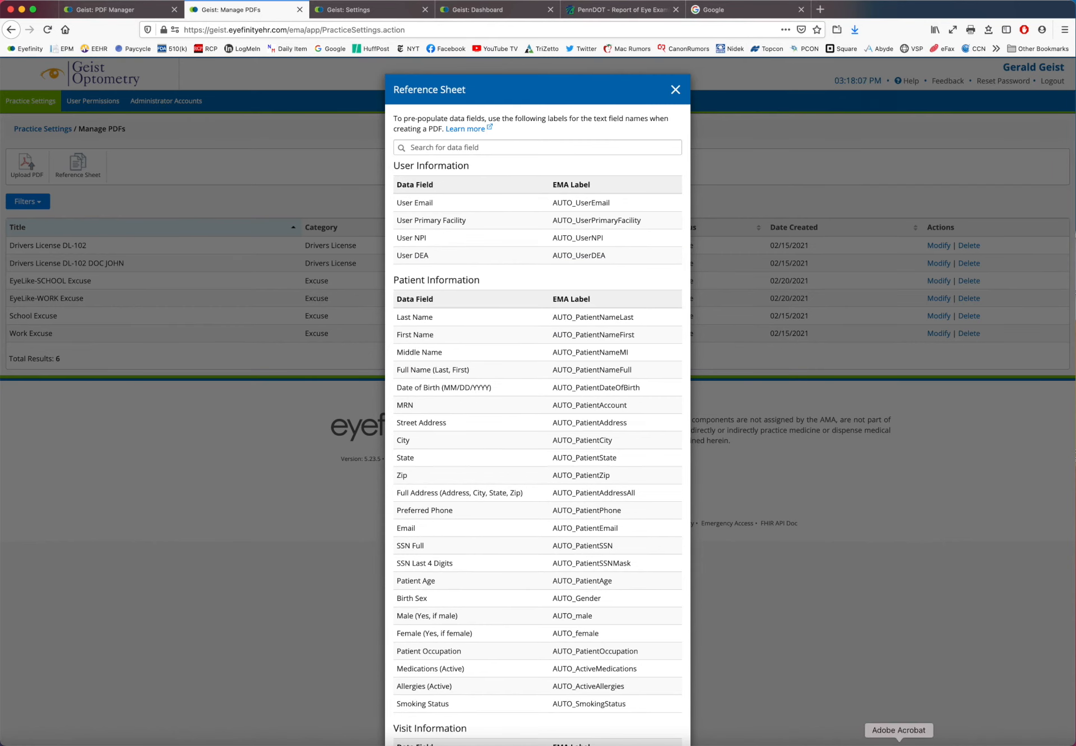
click(899, 743)
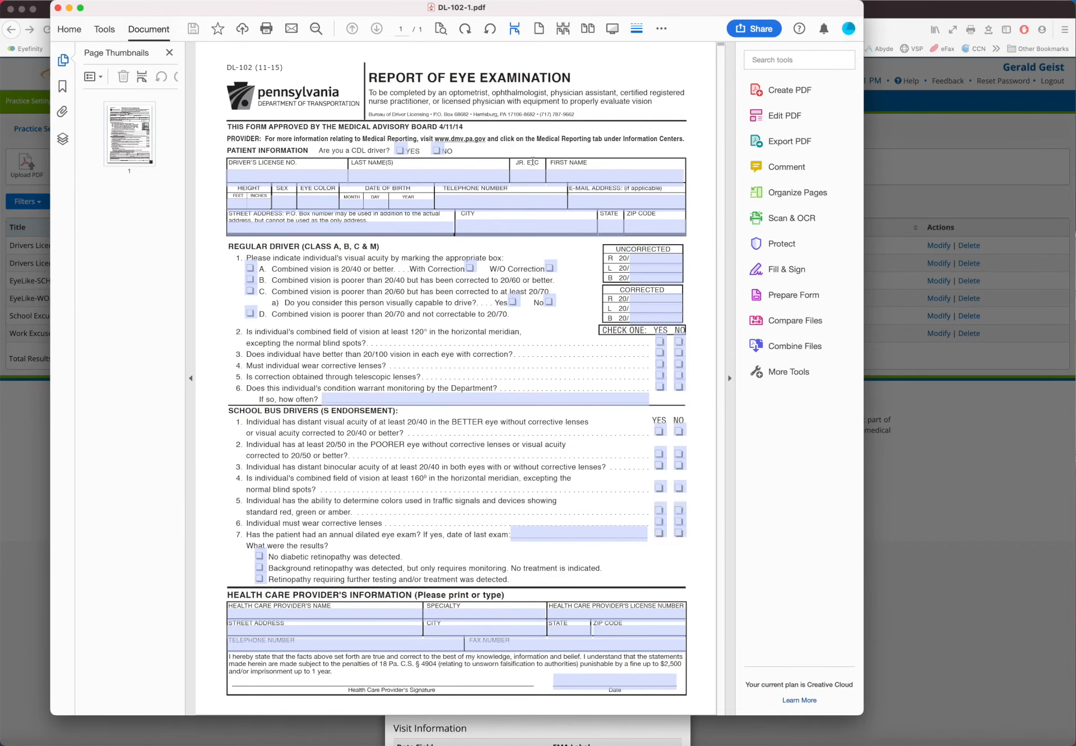
- Enter form editing and open the LASTNAME field's properties to its General settings
click(781, 298)
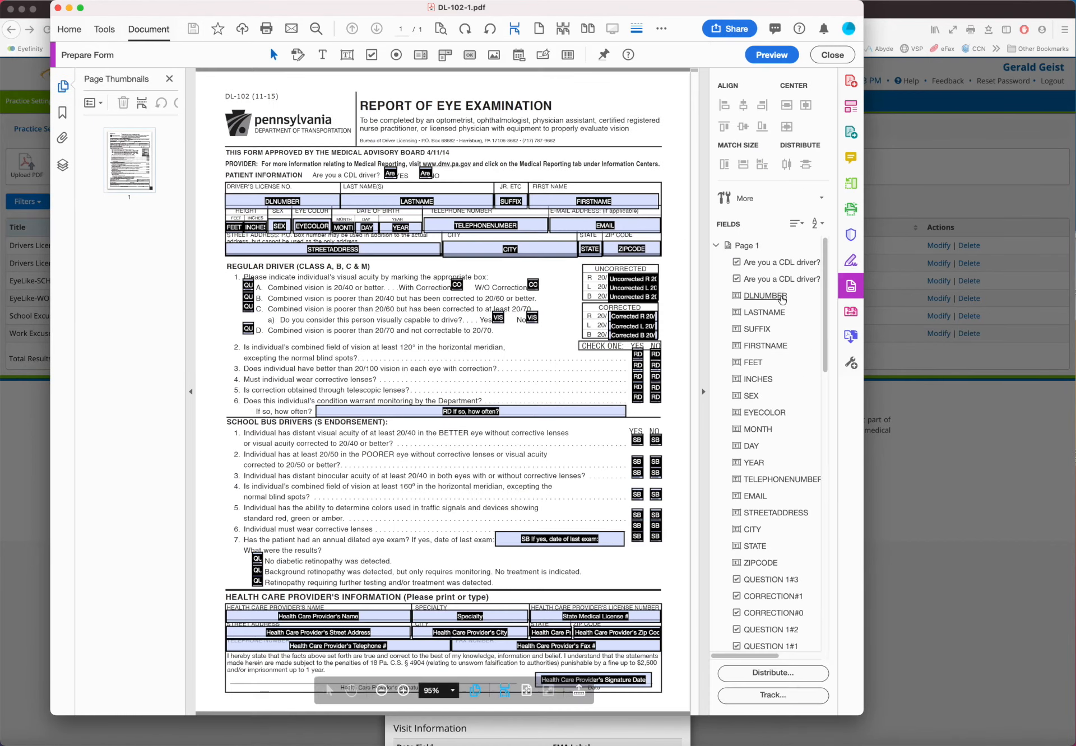
click(443, 203)
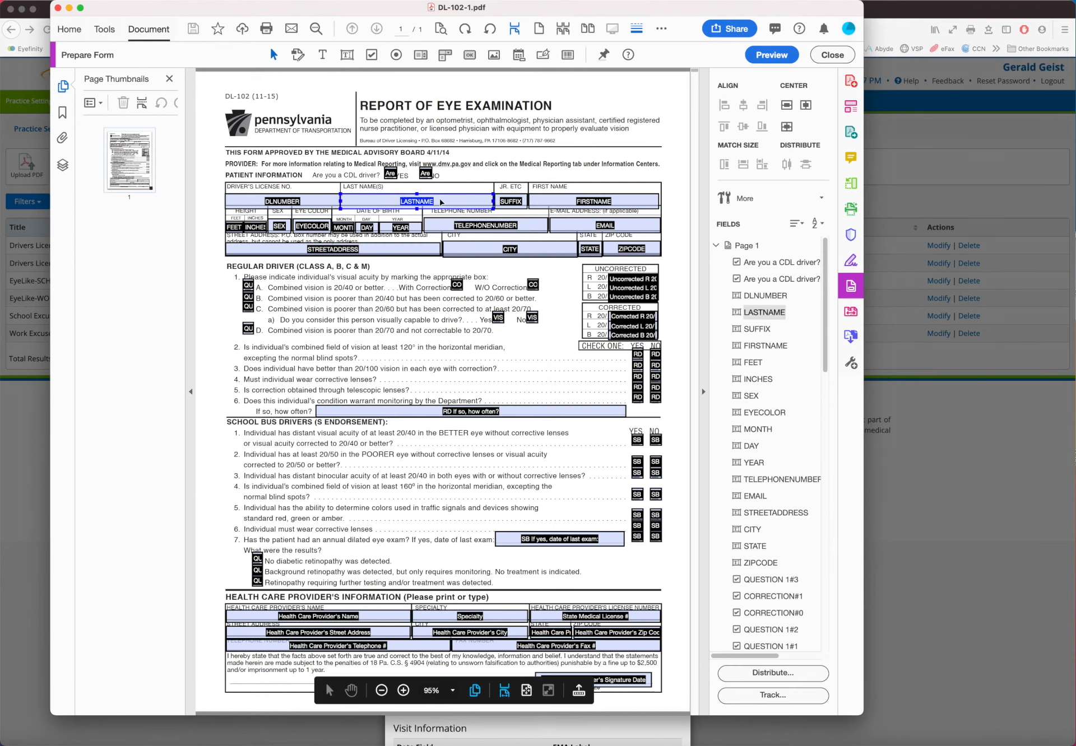
right_click(441, 202)
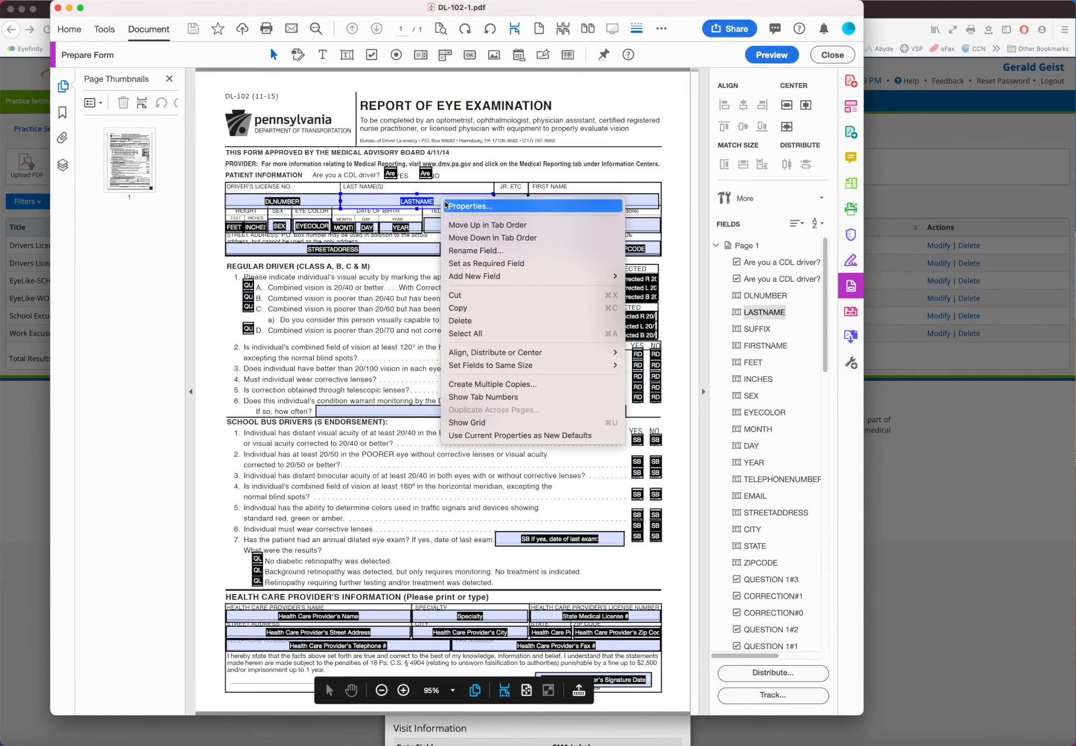
click(470, 207)
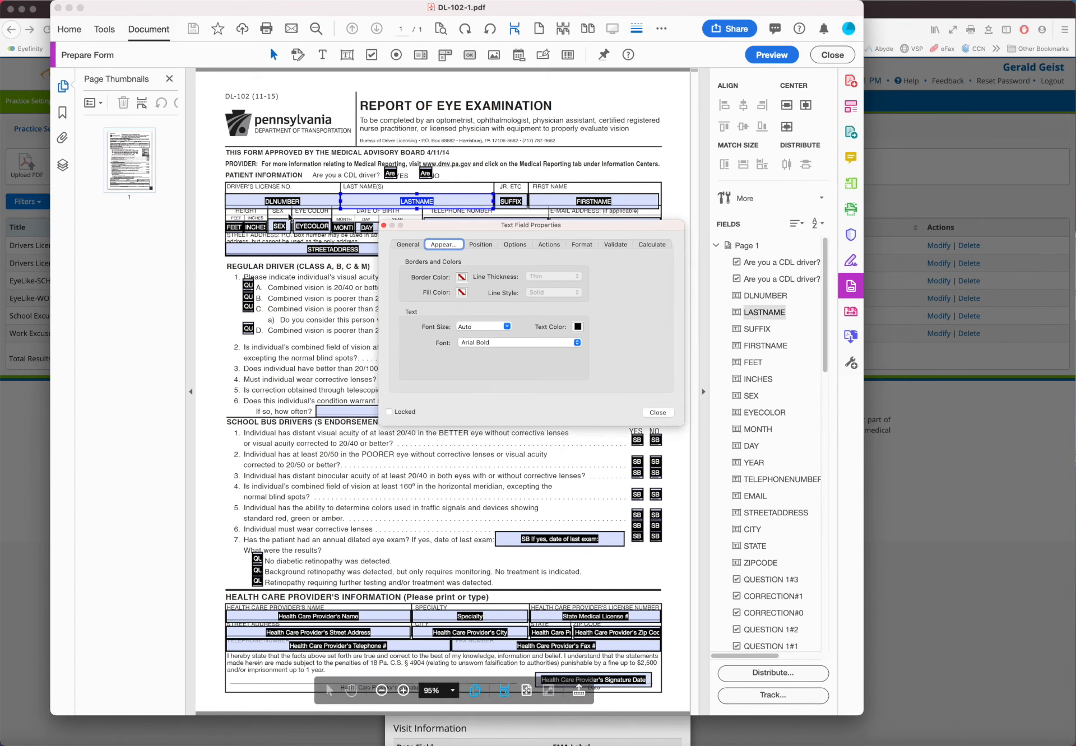
click(409, 246)
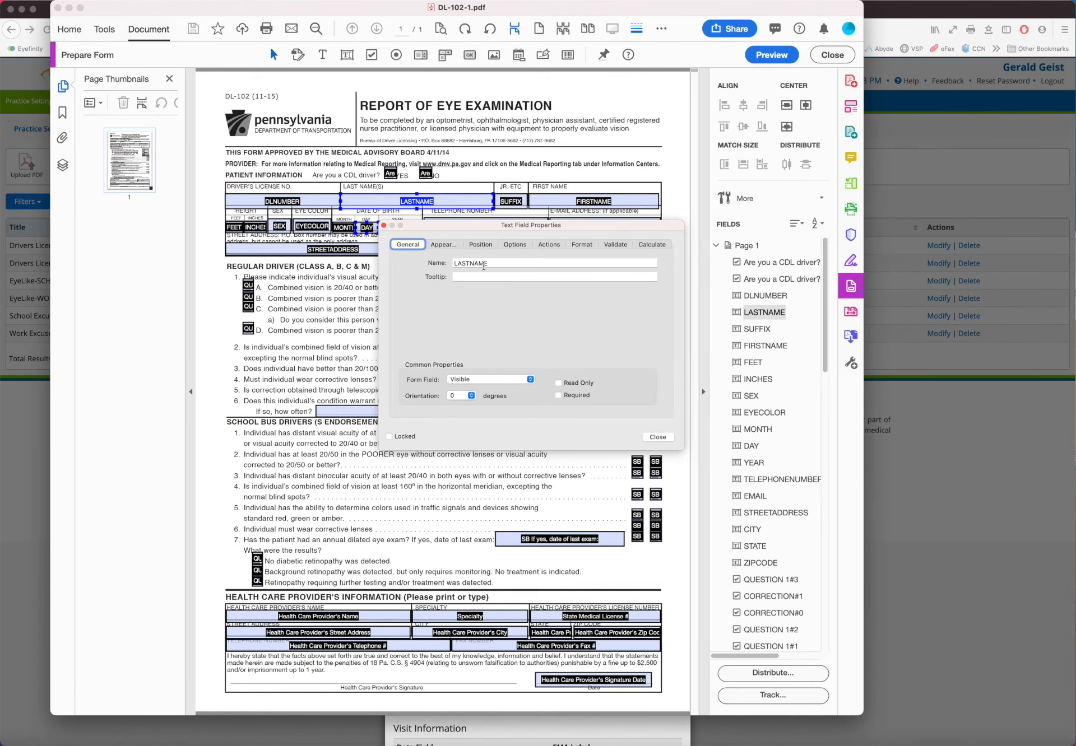
- Copy AUTO_PatientNameLast from the Reference Sheet and paste it as the field's name
click(891, 319)
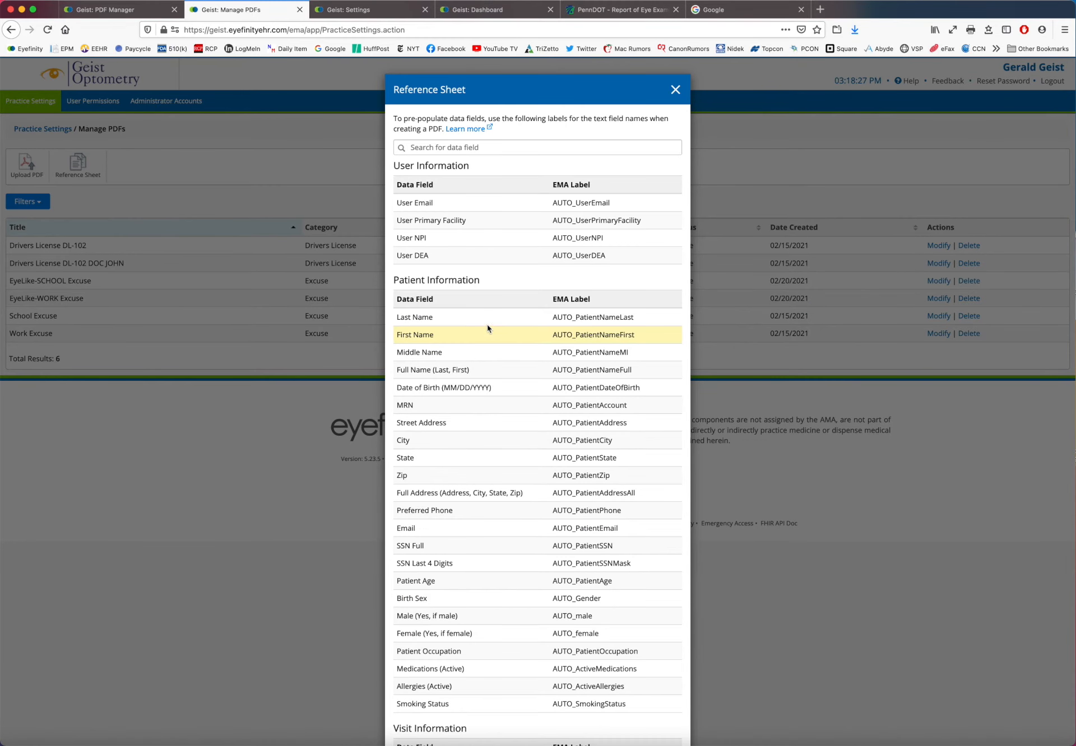
drag(554, 318, 634, 318)
right_click(634, 318)
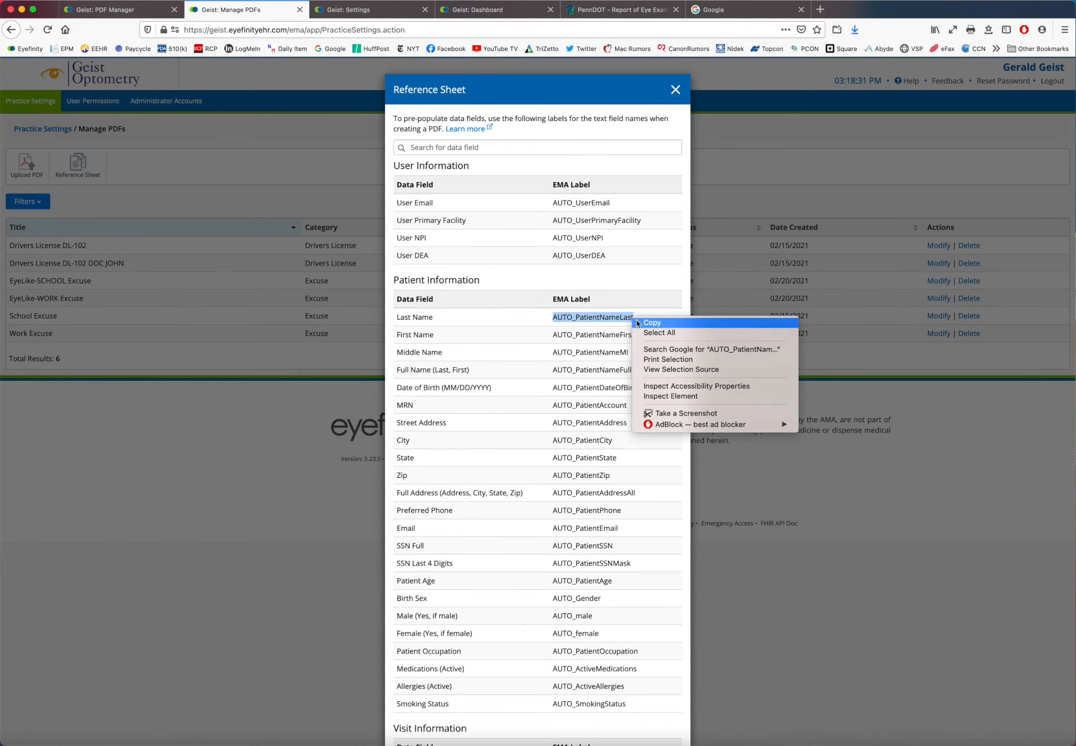
click(653, 322)
click(899, 745)
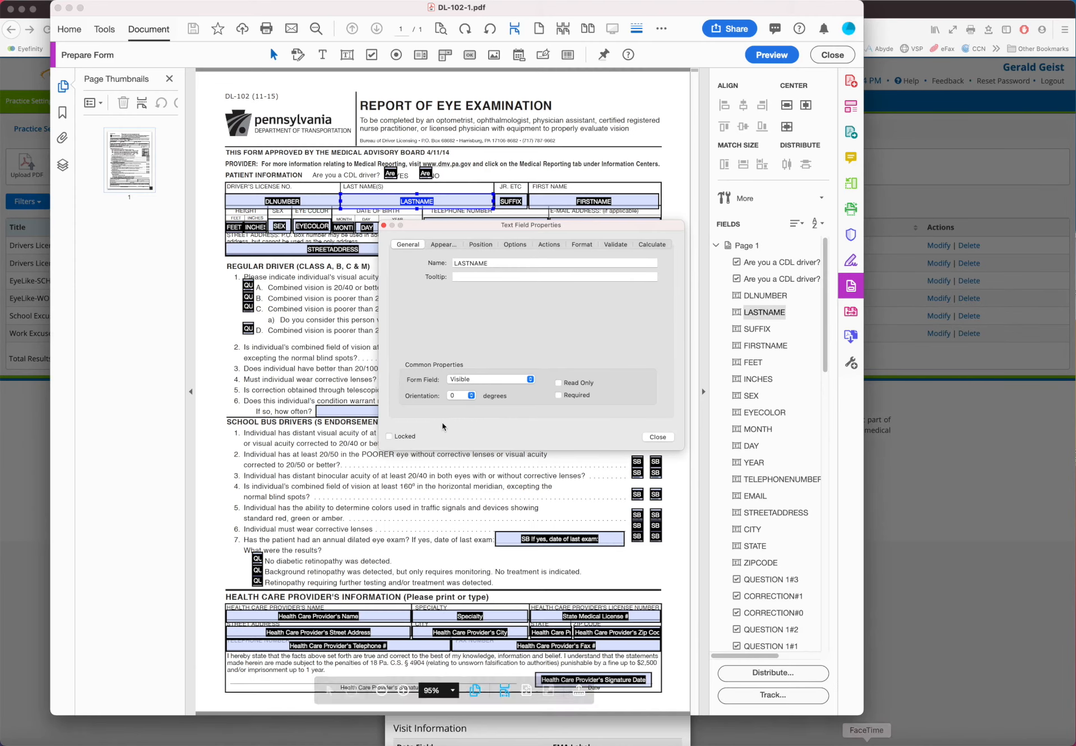
drag(486, 263, 429, 260)
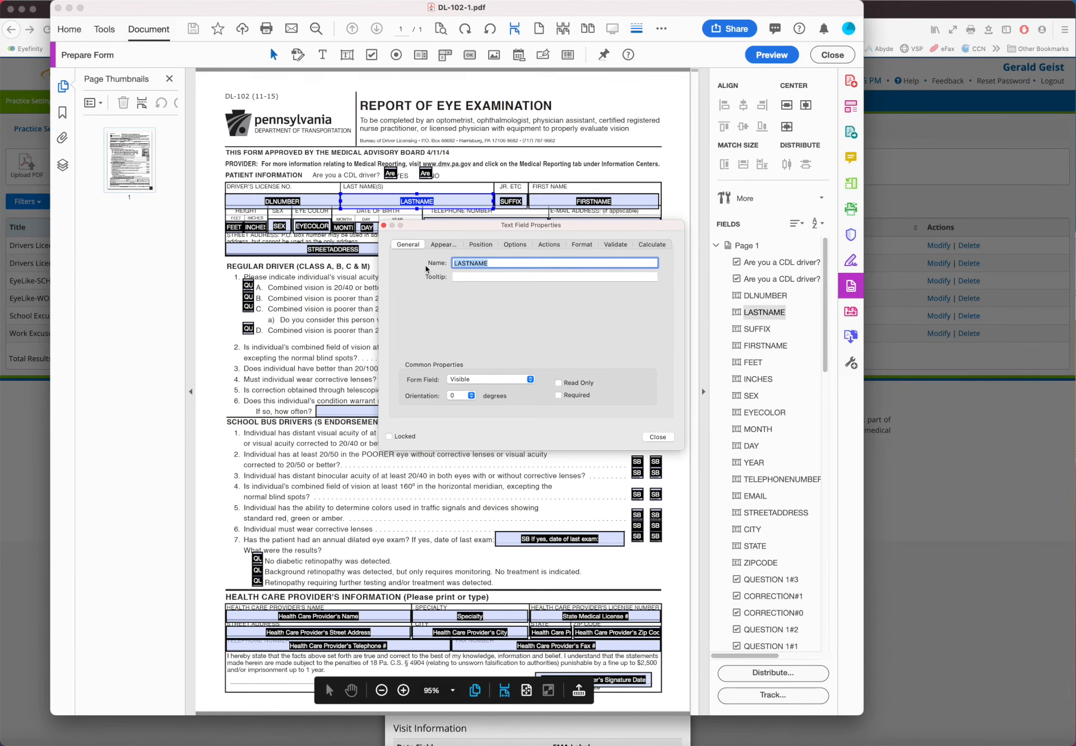
key(super+v)
- Set the field's font size to 12, keeping Arial Bold, and close Properties
click(443, 245)
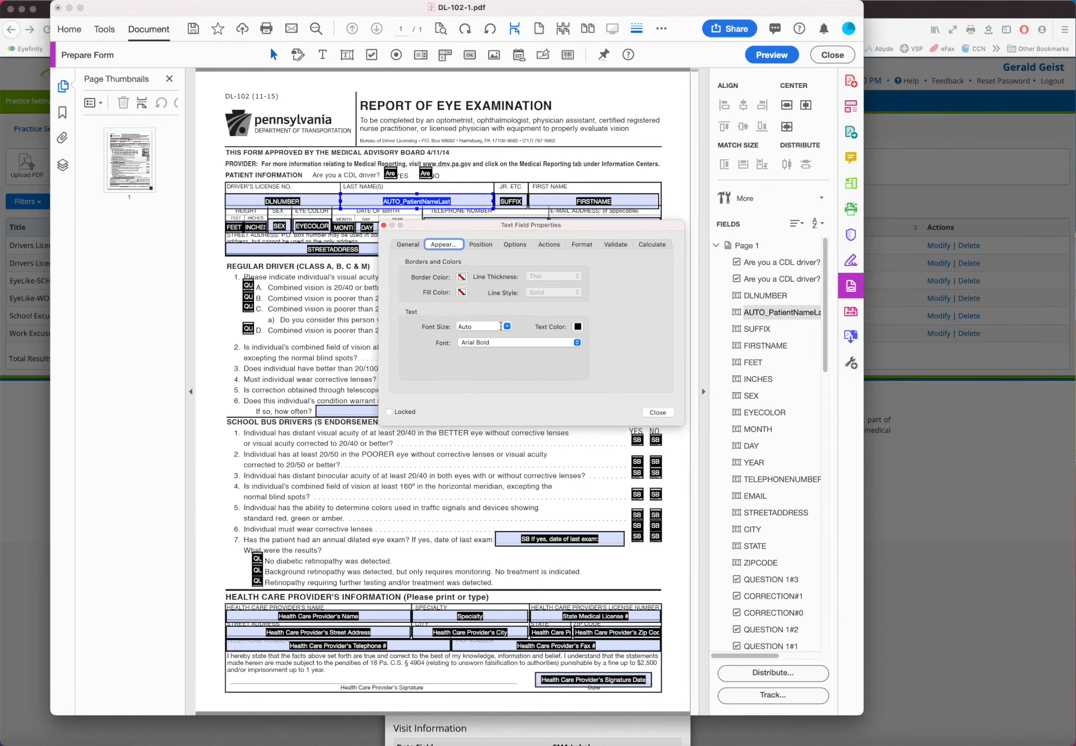
click(507, 326)
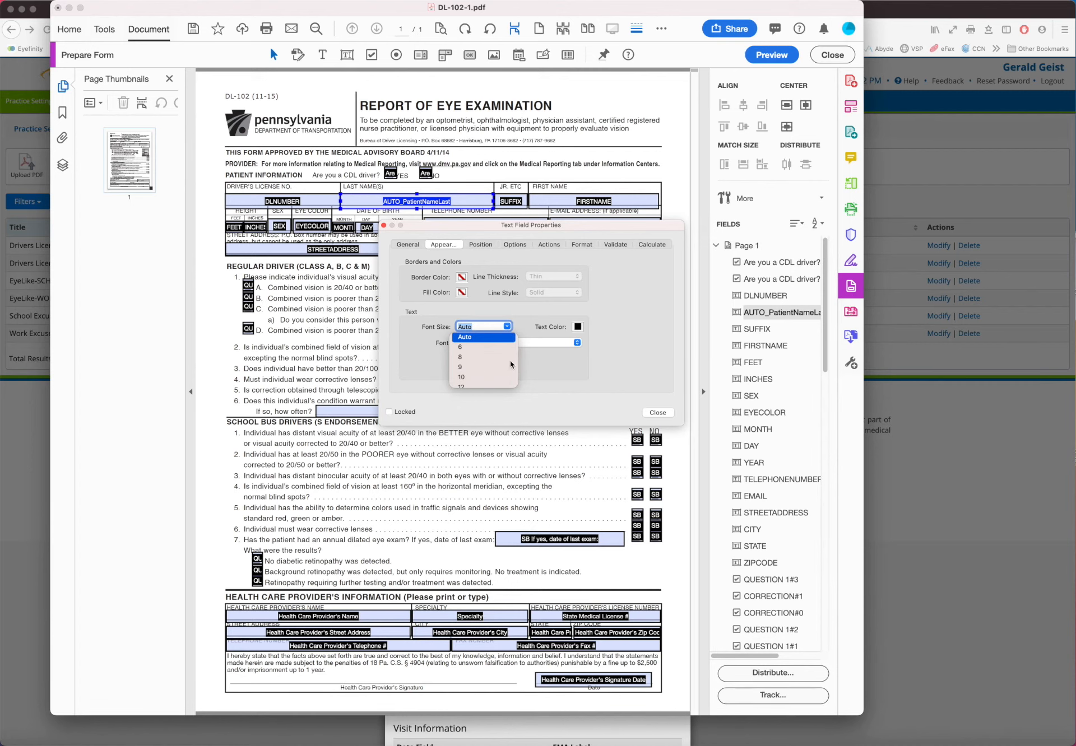
click(471, 386)
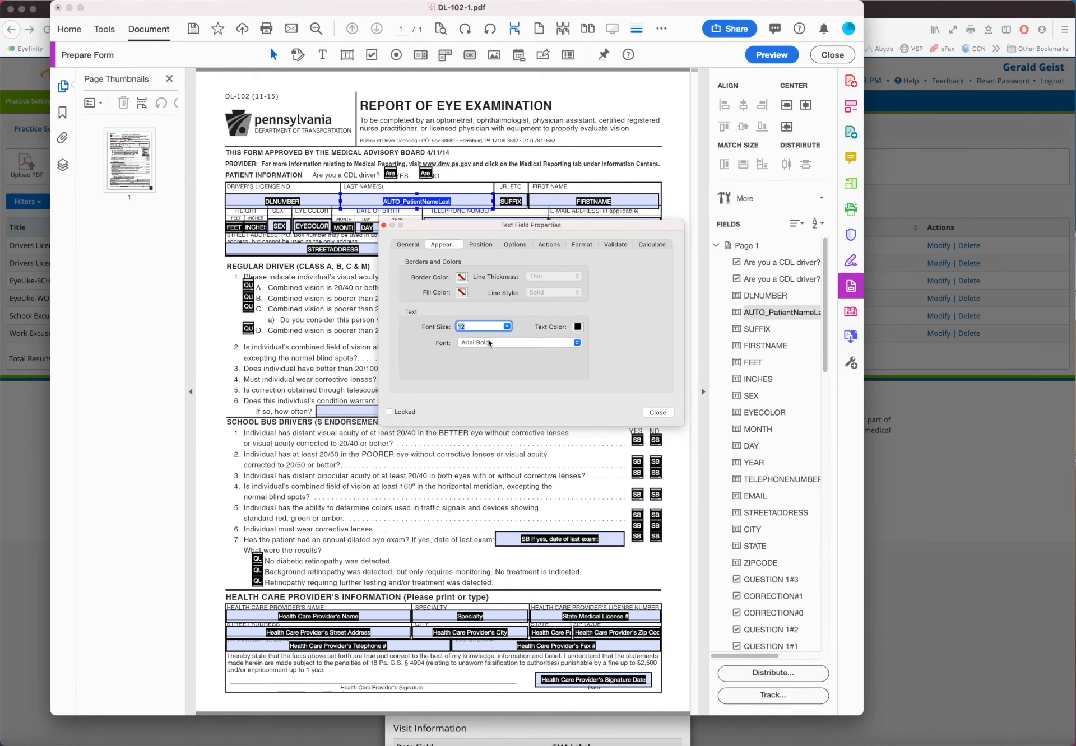
click(577, 343)
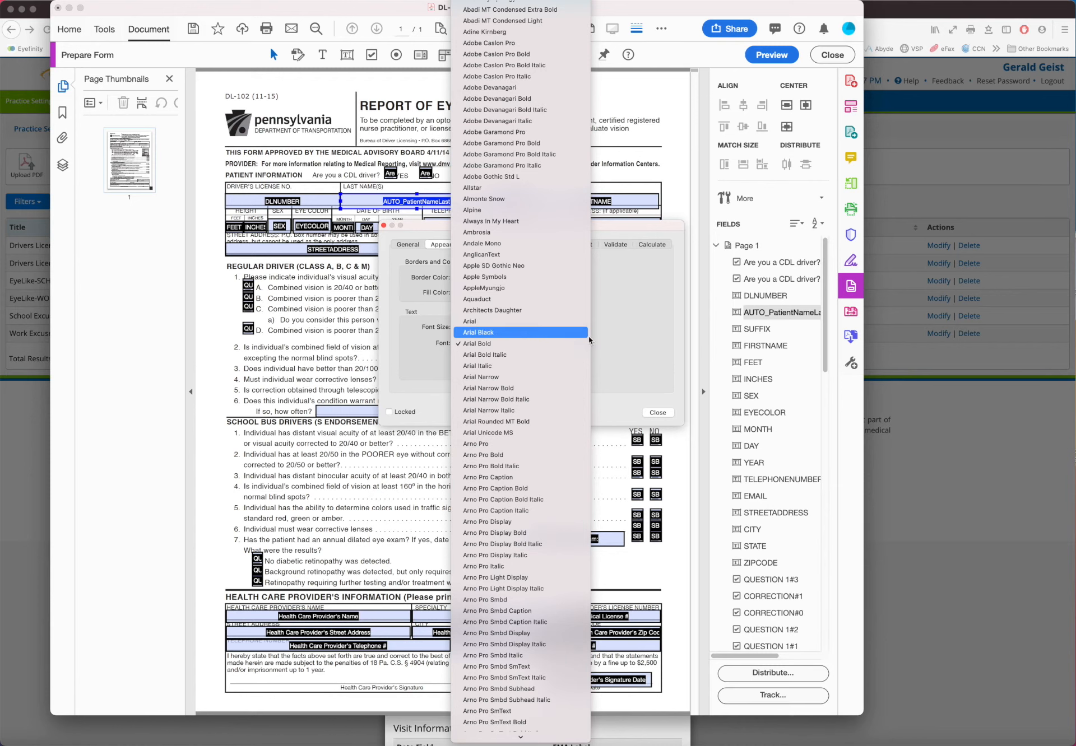
click(626, 350)
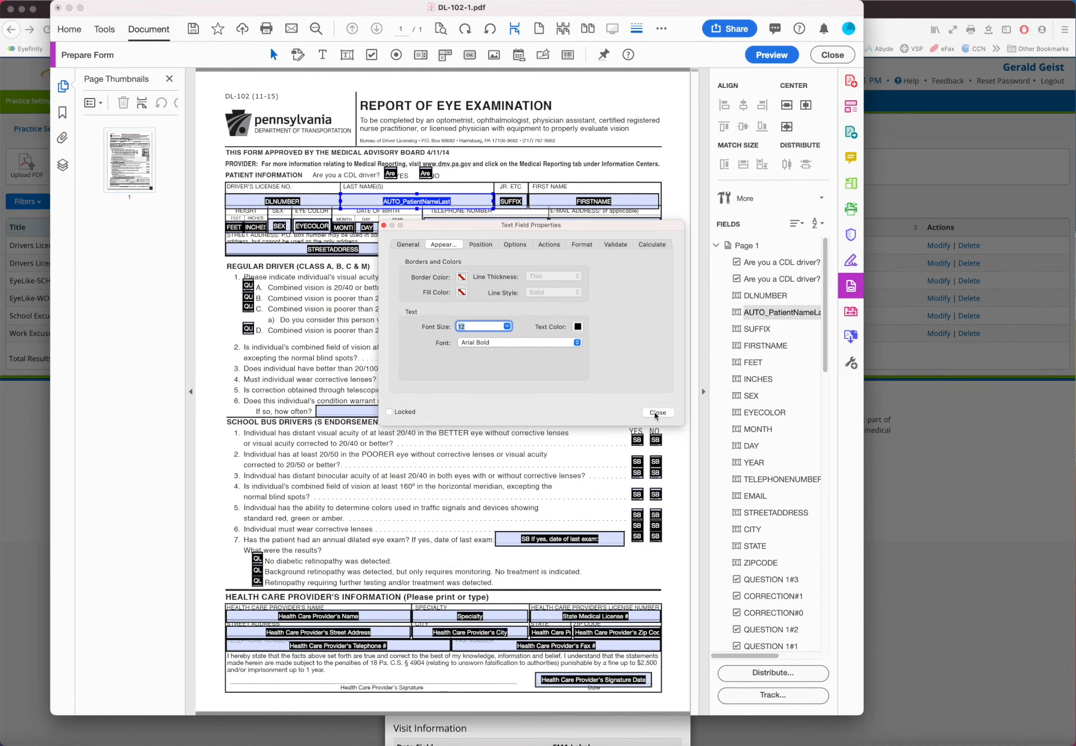
click(656, 413)
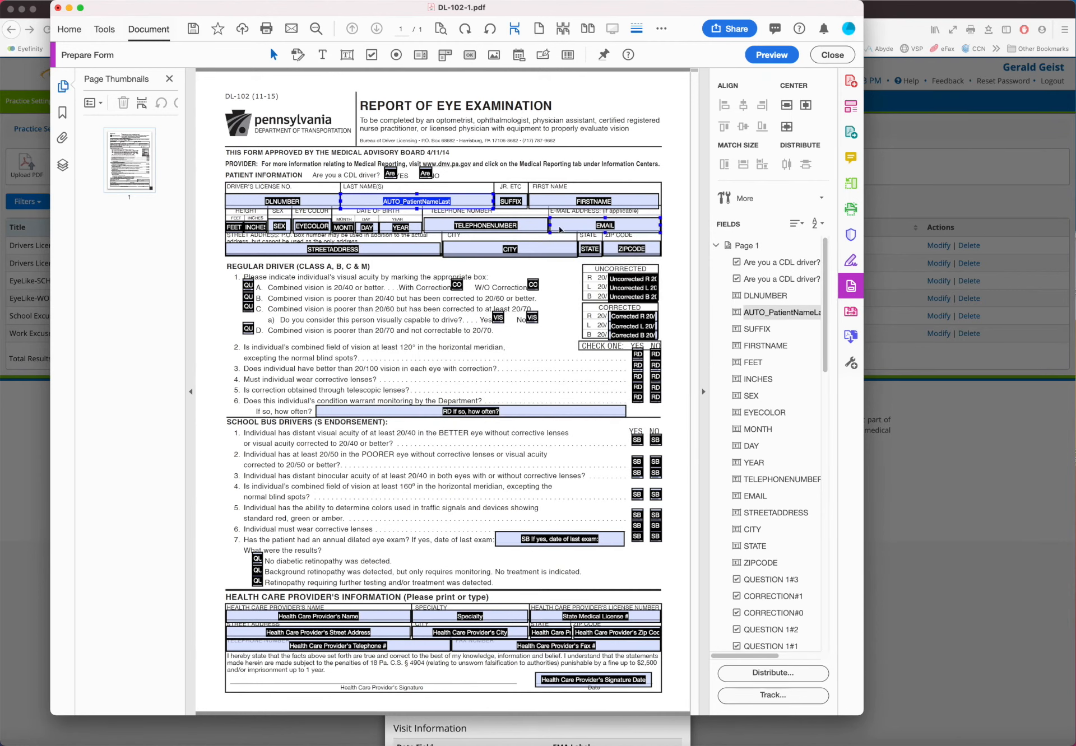
- Copy AUTO_PatientNameFirst from the Reference Sheet and paste it as the FIRSTNAME field's name
click(565, 202)
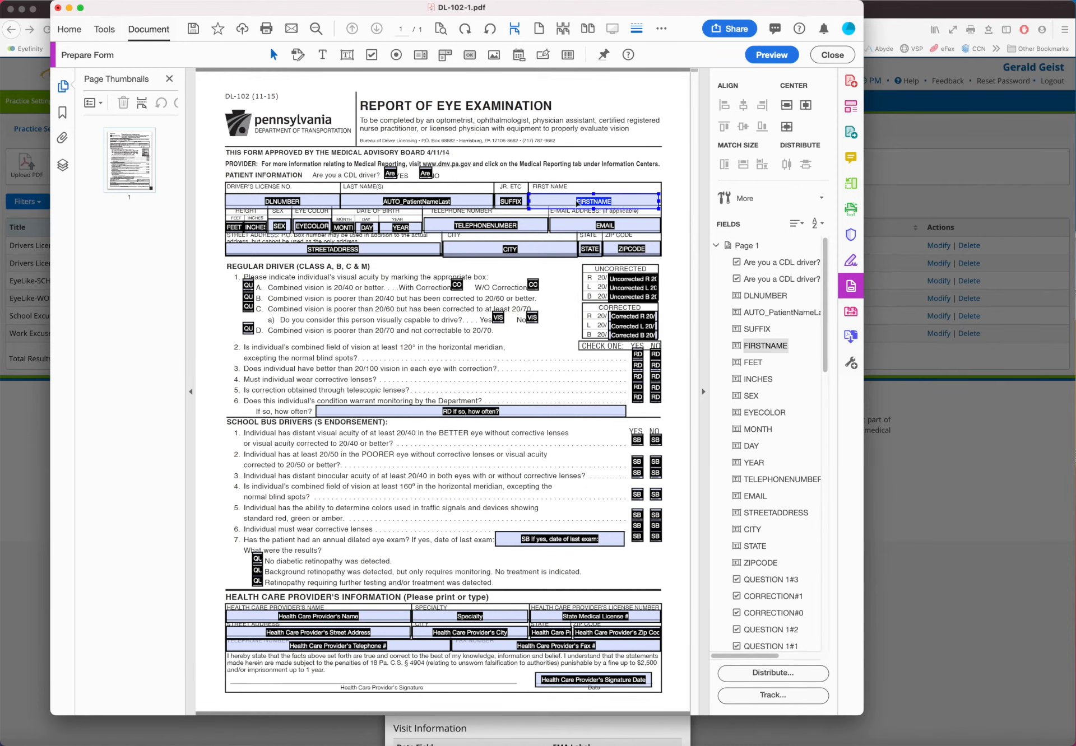
click(902, 442)
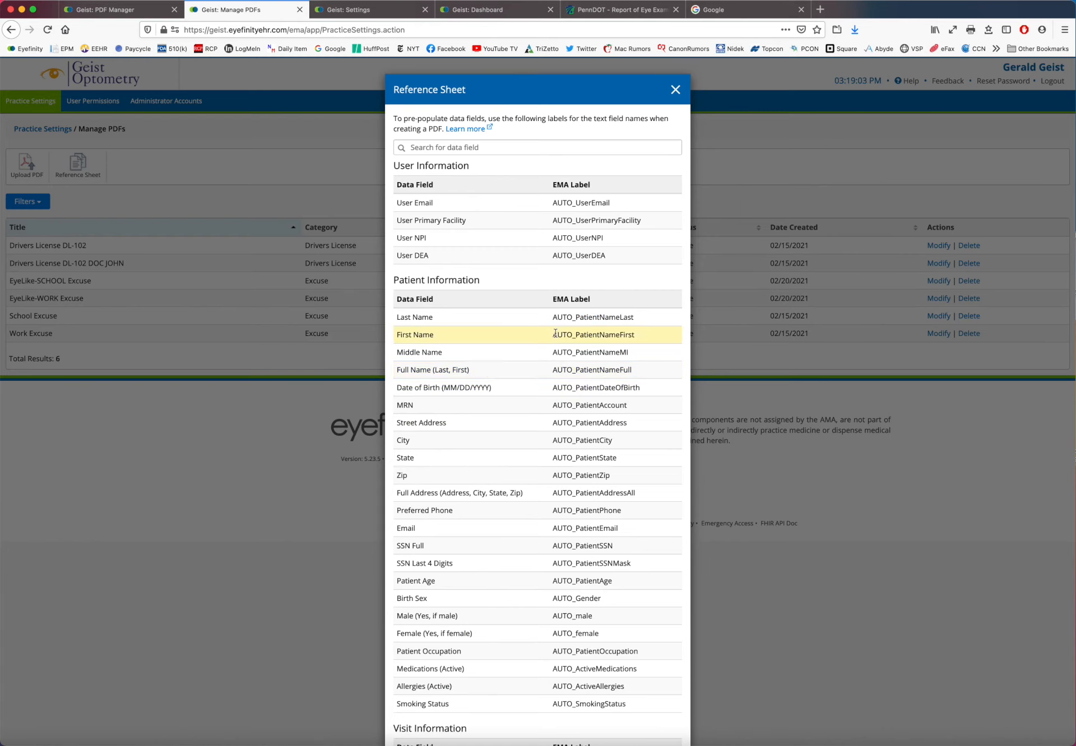
drag(554, 335, 634, 335)
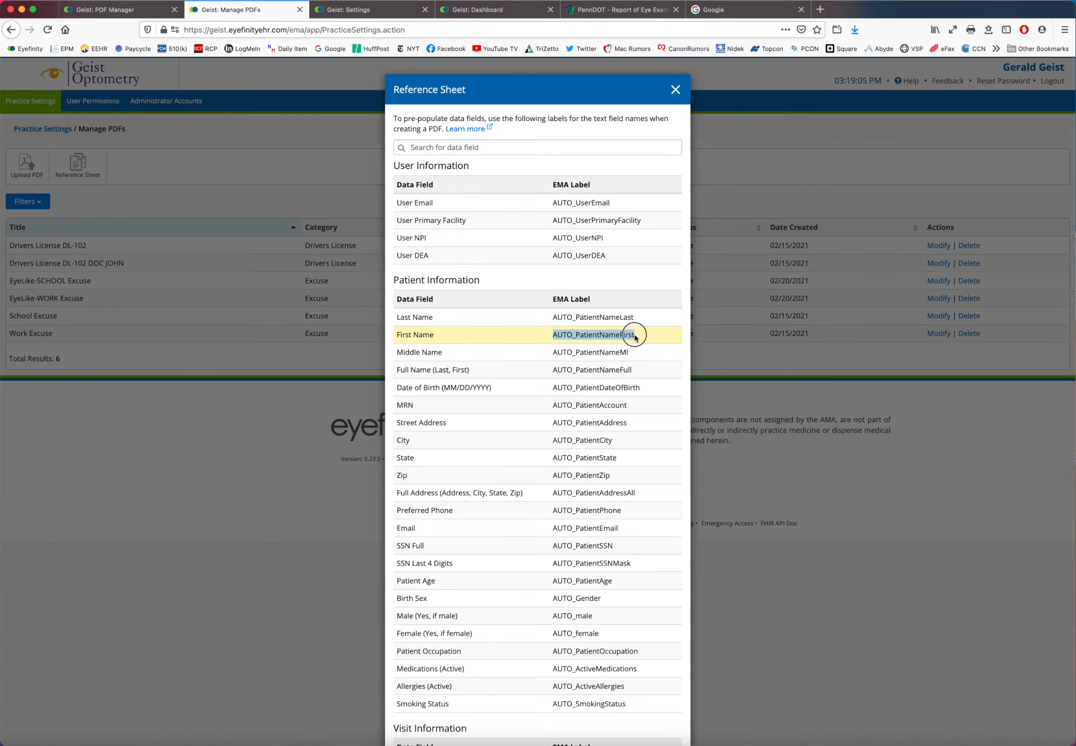
right_click(634, 334)
click(642, 335)
click(899, 744)
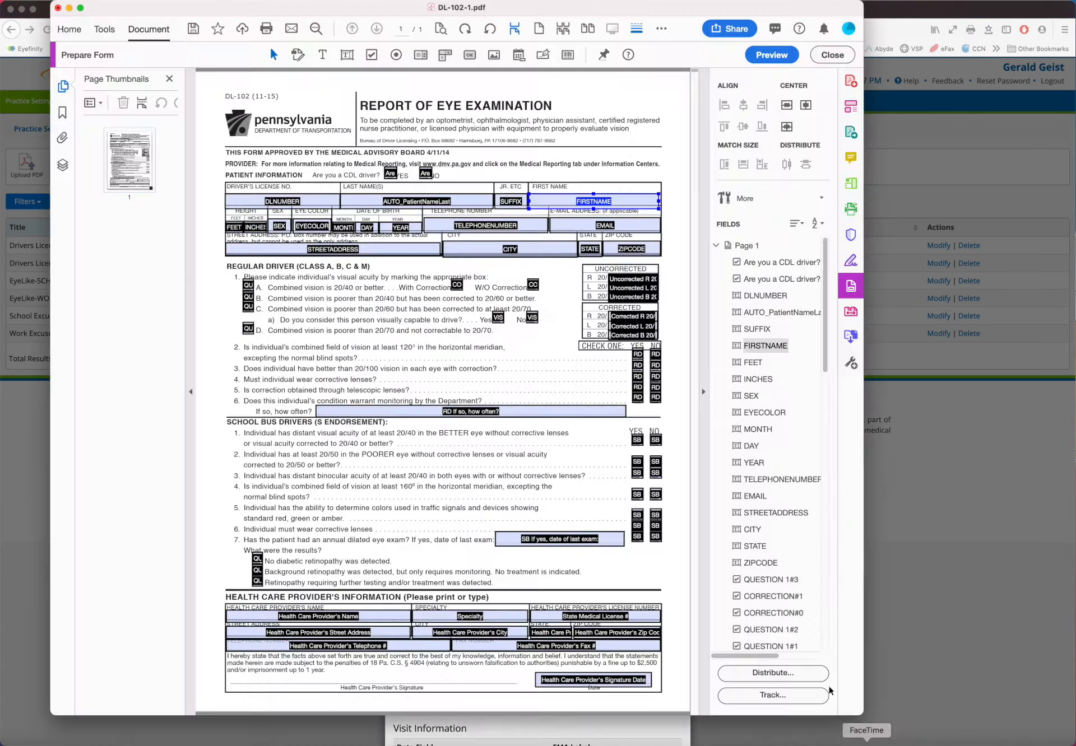
right_click(622, 203)
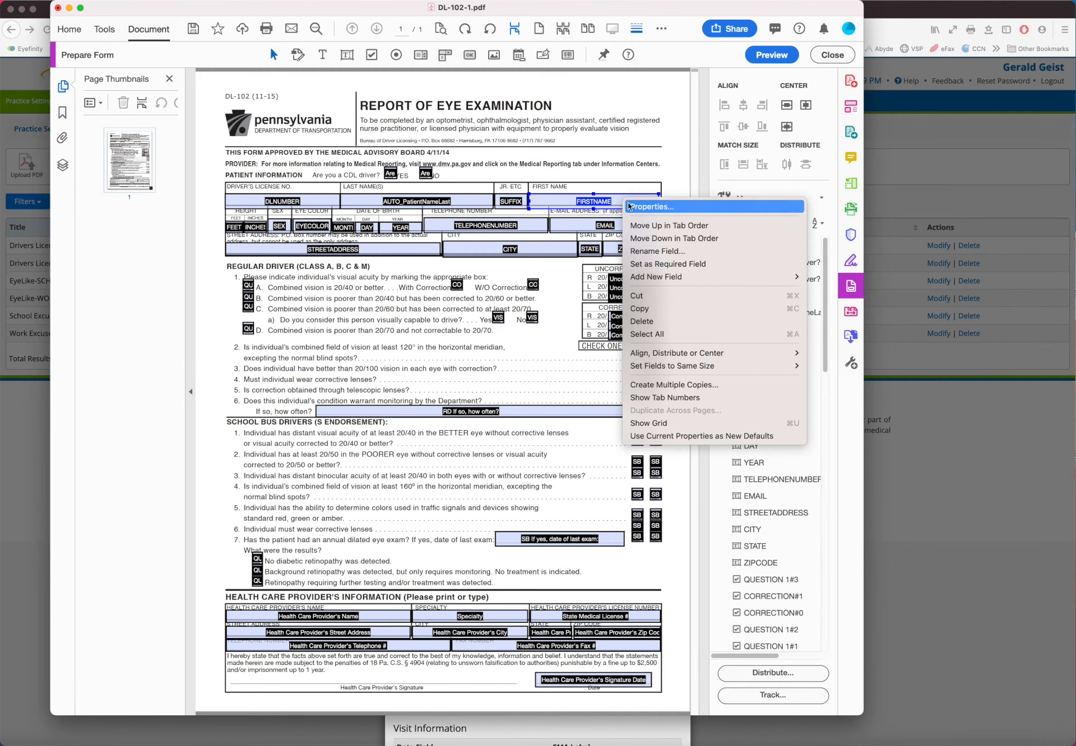
click(630, 202)
click(408, 245)
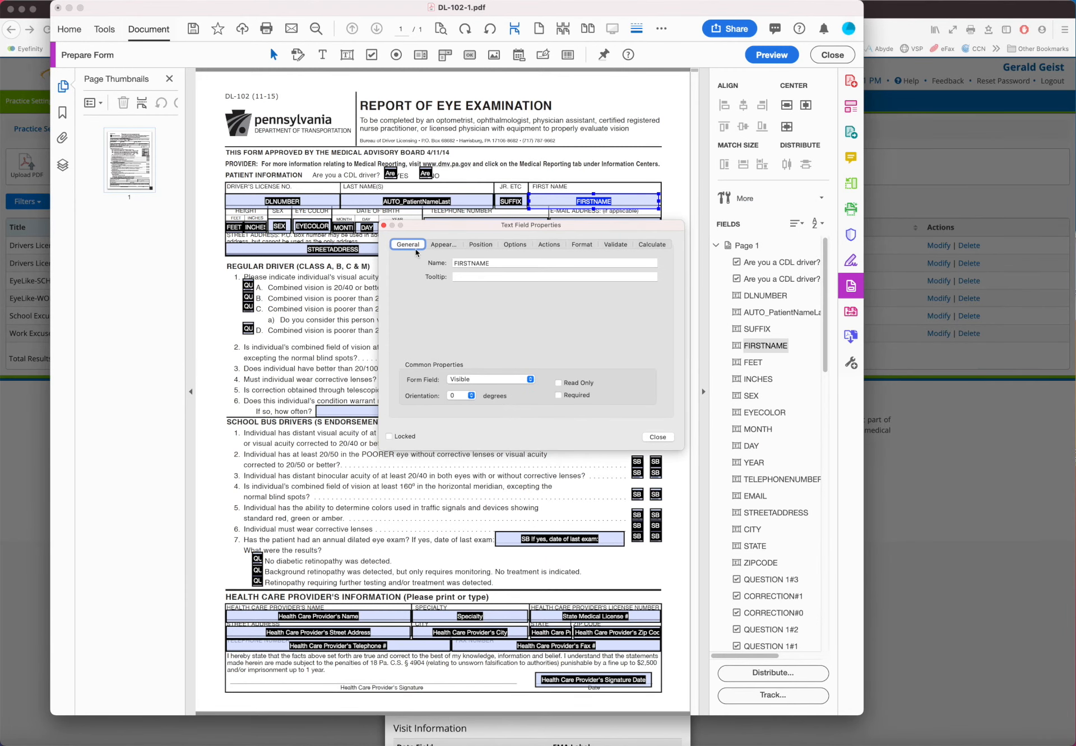
key(super+v)
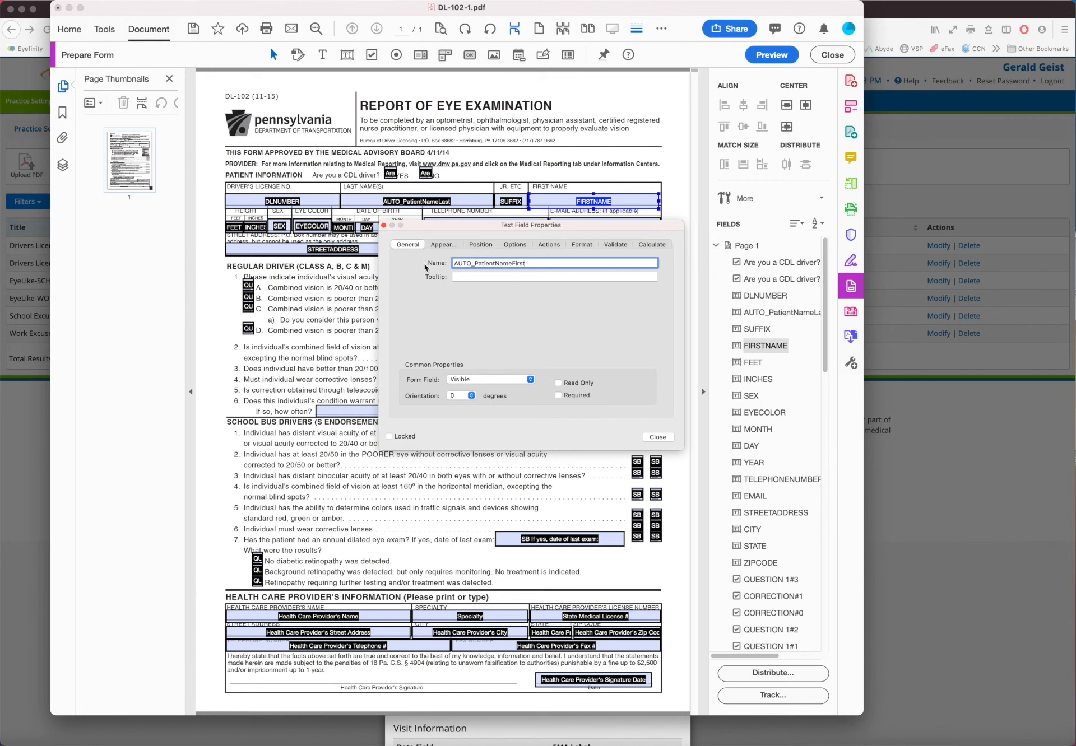
- Set that field's font size to 12 and close Properties
click(444, 245)
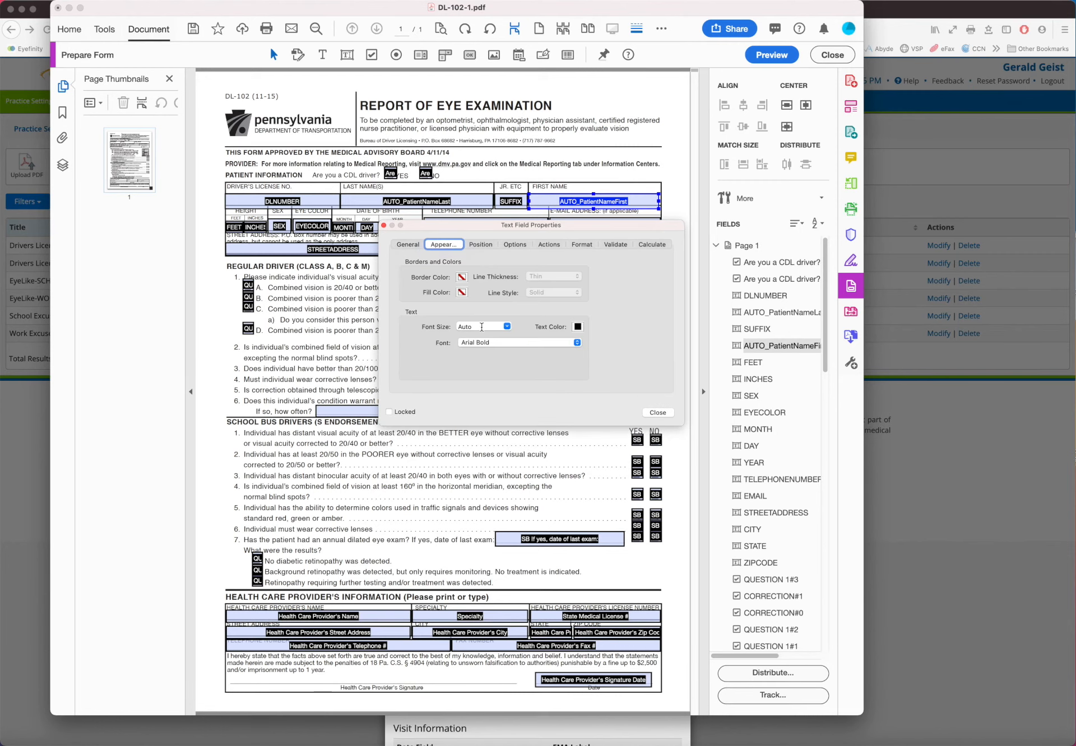
click(507, 327)
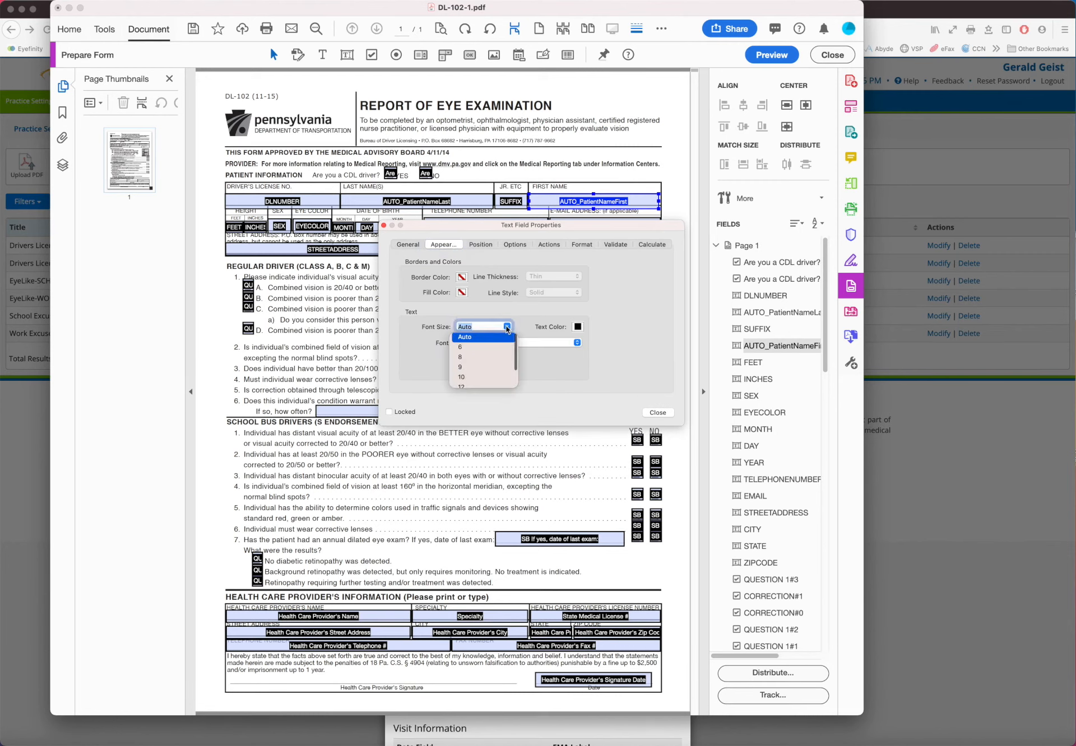
click(470, 386)
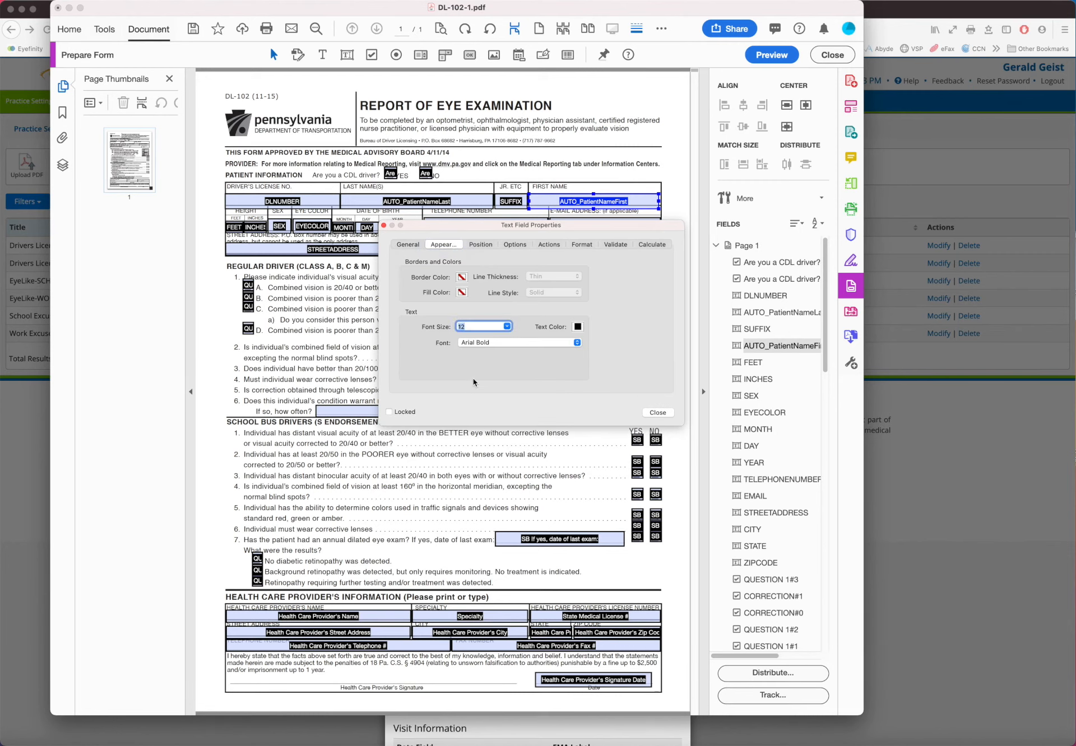
click(656, 413)
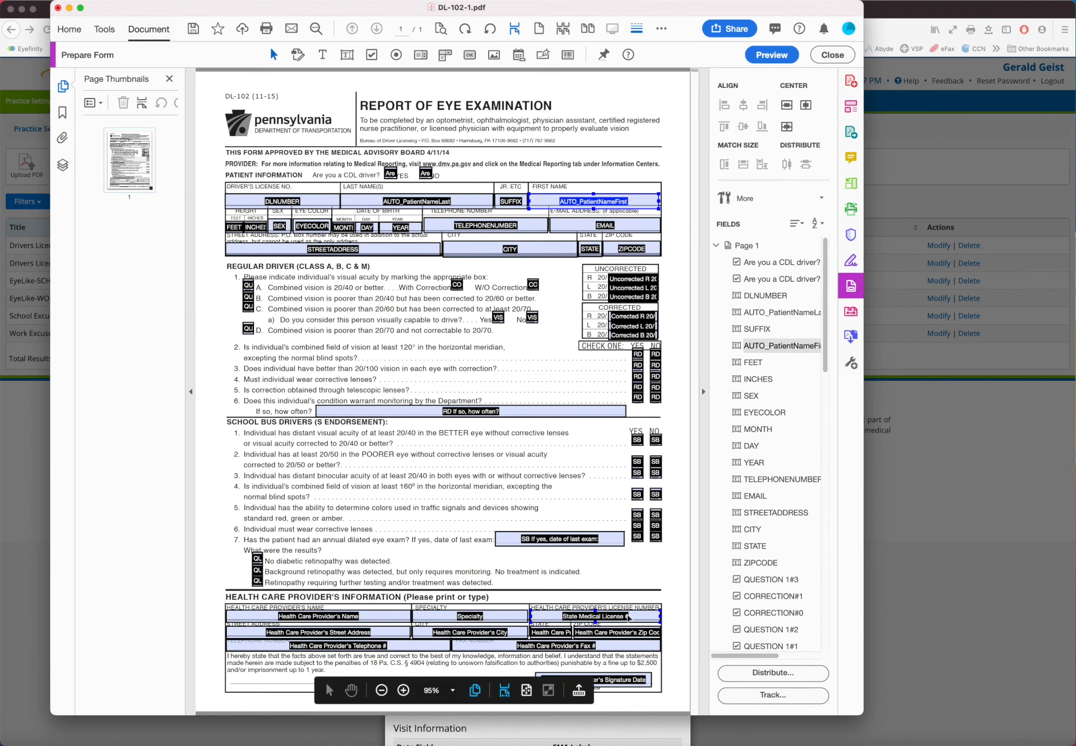
- Rename the State Medical License # field to 'jDRRA' in its General properties
click(637, 618)
right_click(637, 618)
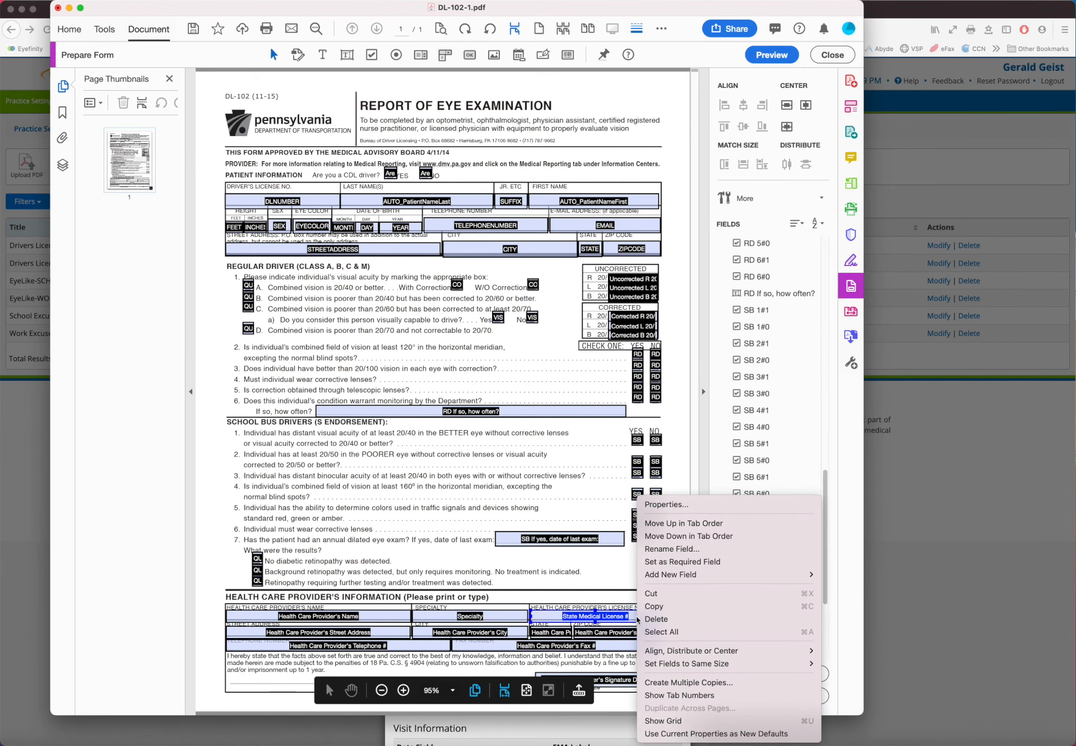
click(662, 506)
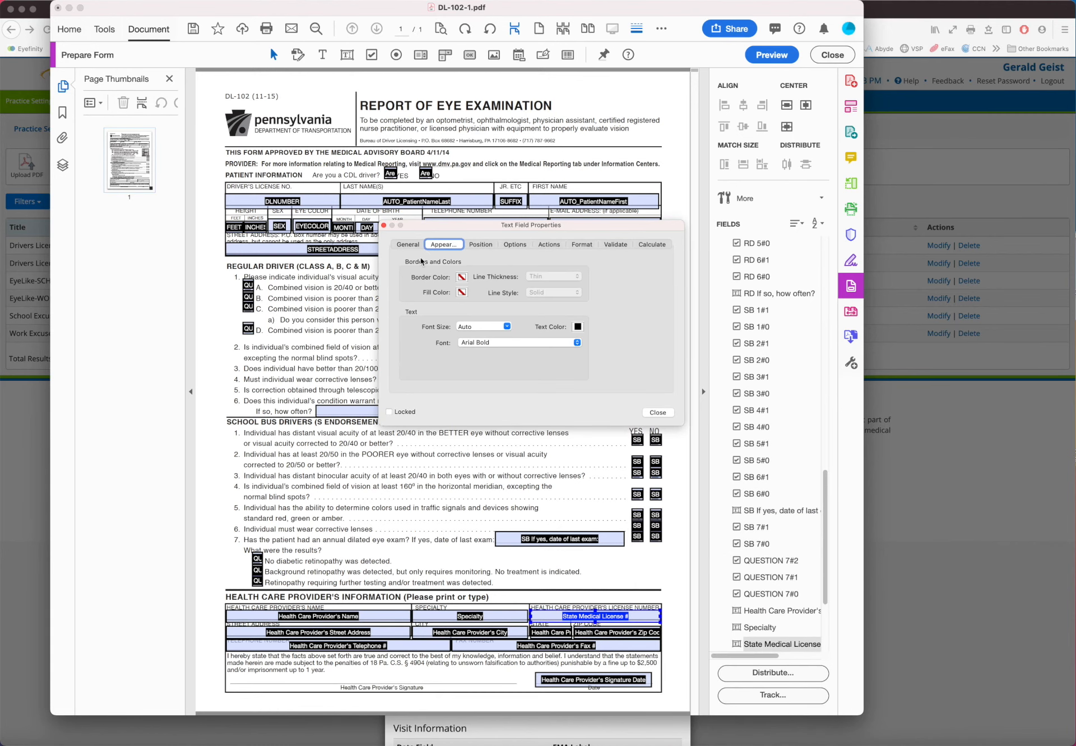
click(409, 245)
triple_click(545, 264)
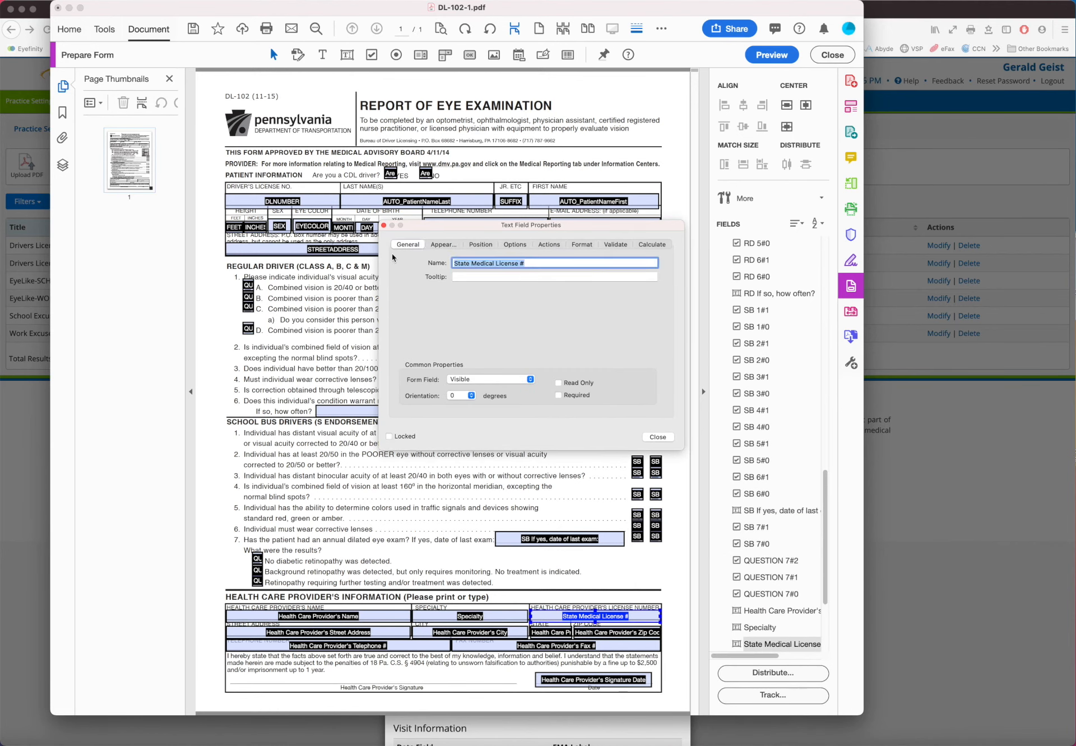
text(jDR)
text(RA0012)
click(656, 438)
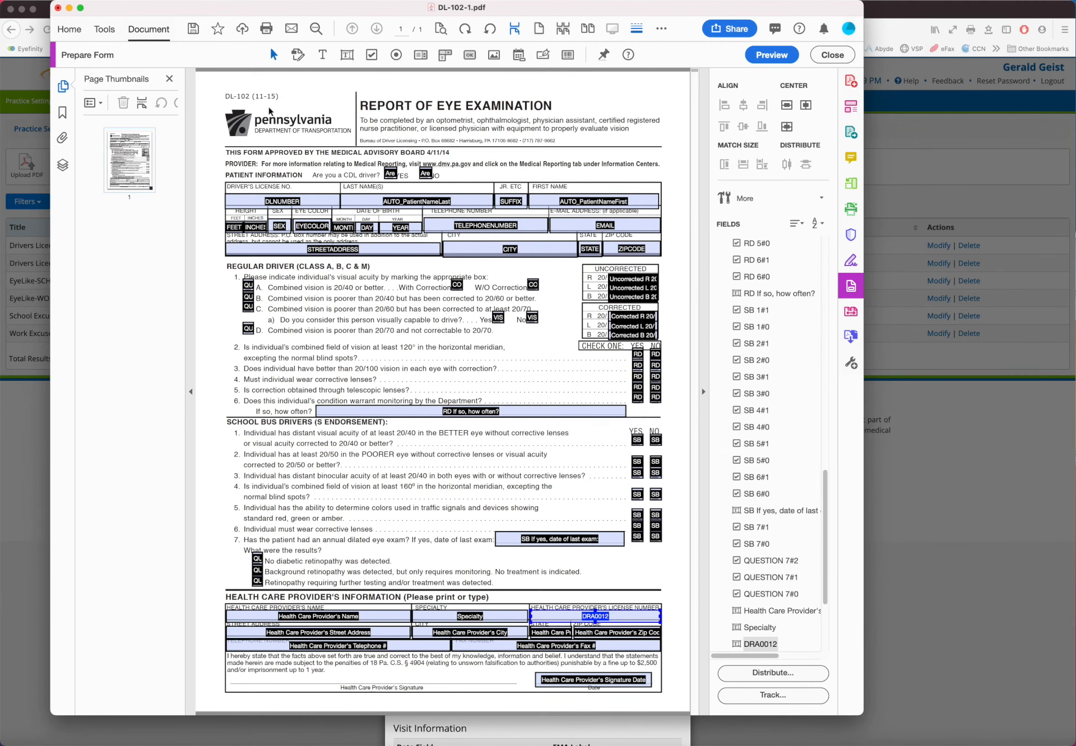
- Close the Reference Sheet and drop Drivers DOC A.pdf into a new PDF upload
click(914, 419)
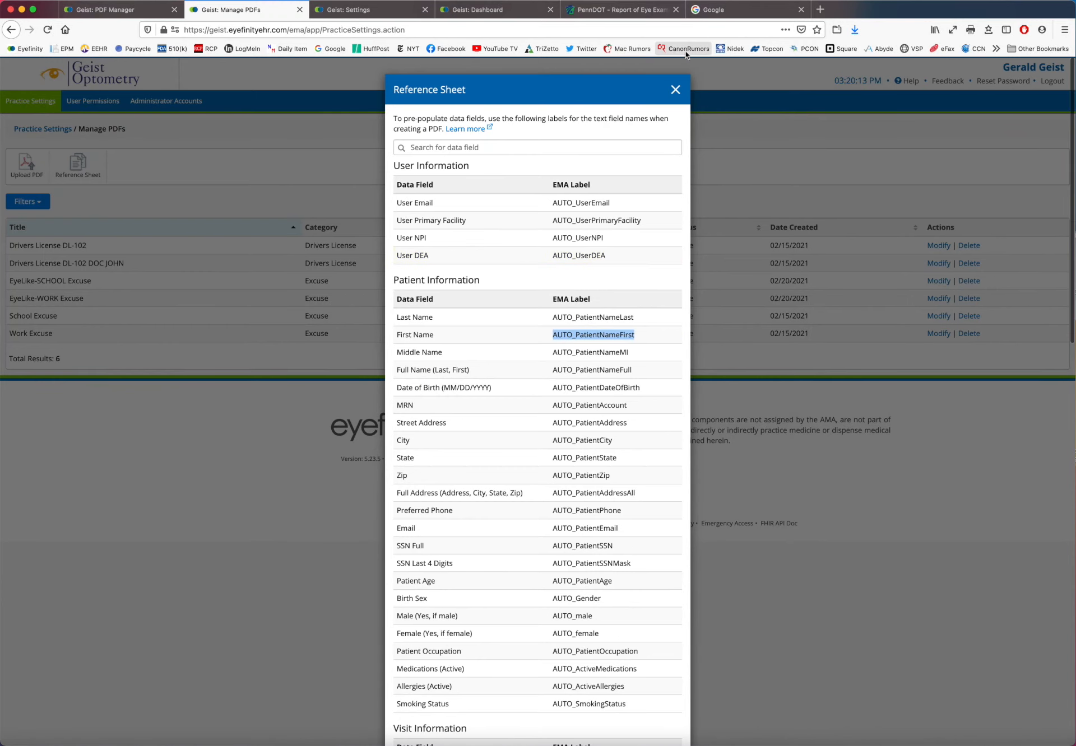
click(675, 90)
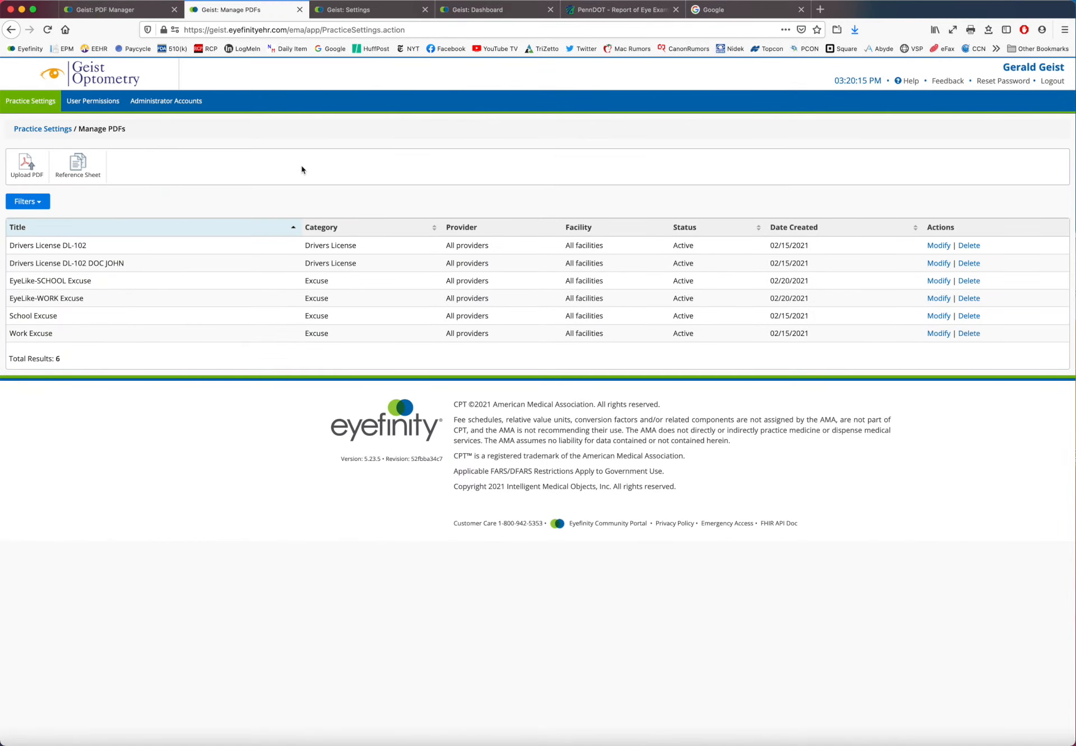
click(27, 168)
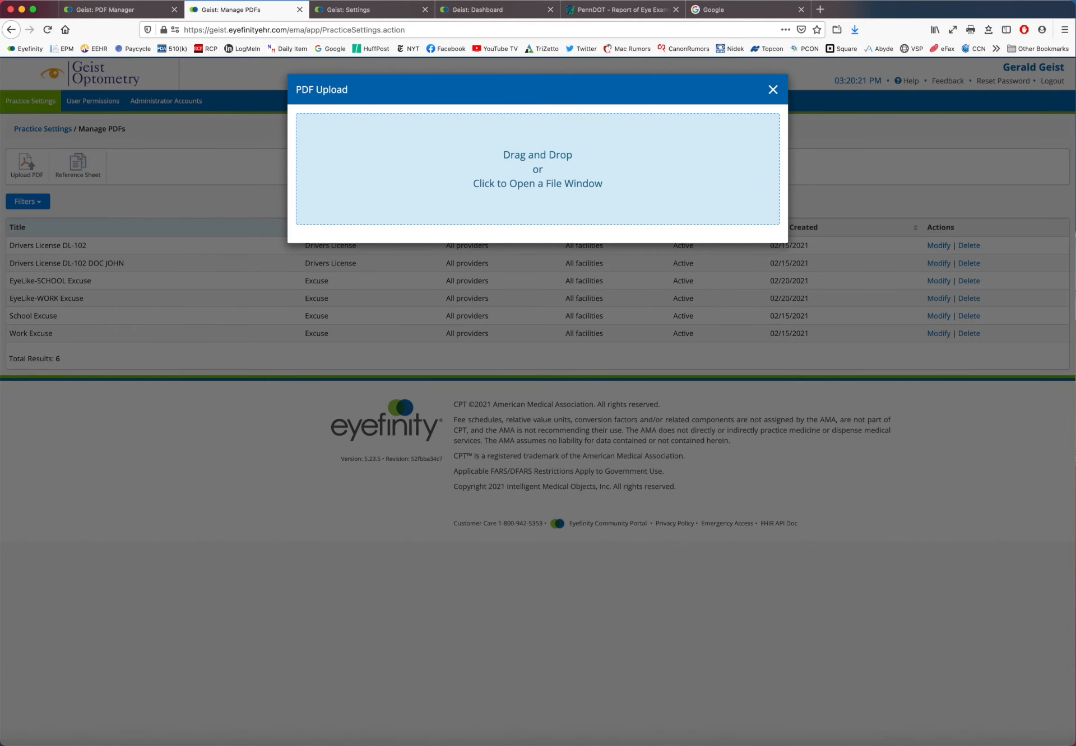
drag(538, 221, 536, 207)
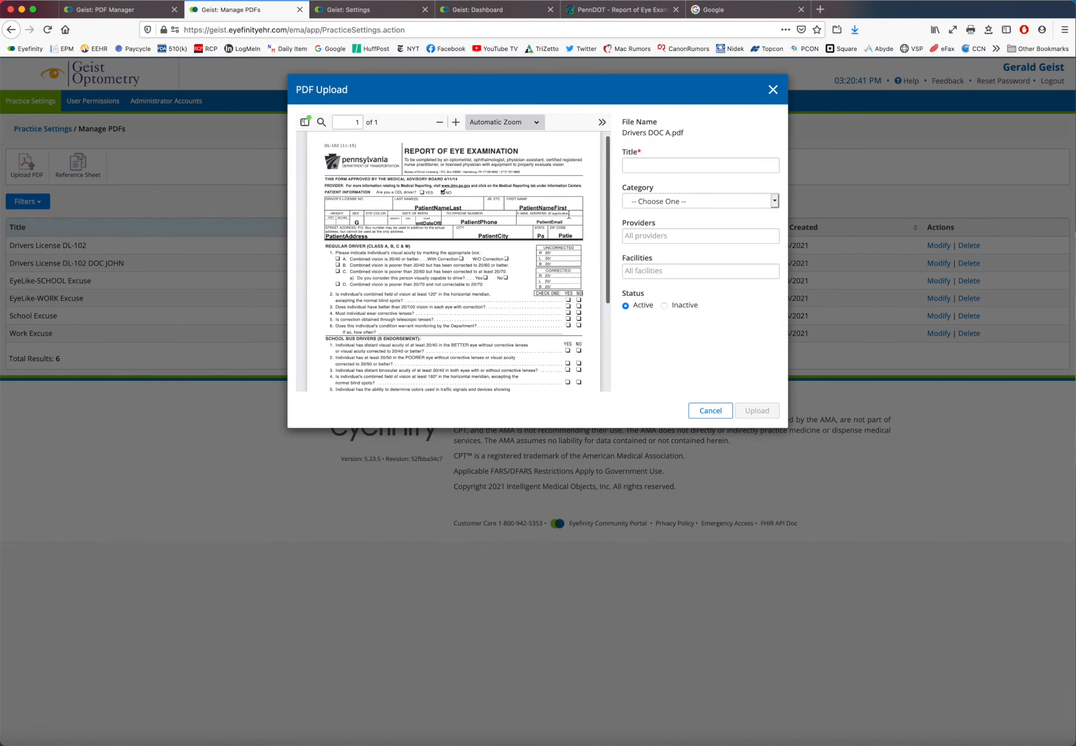
- Title the upload 'EyeLike DRIVE Excuse', set category Drivers License, and upload it
click(642, 163)
text(E)
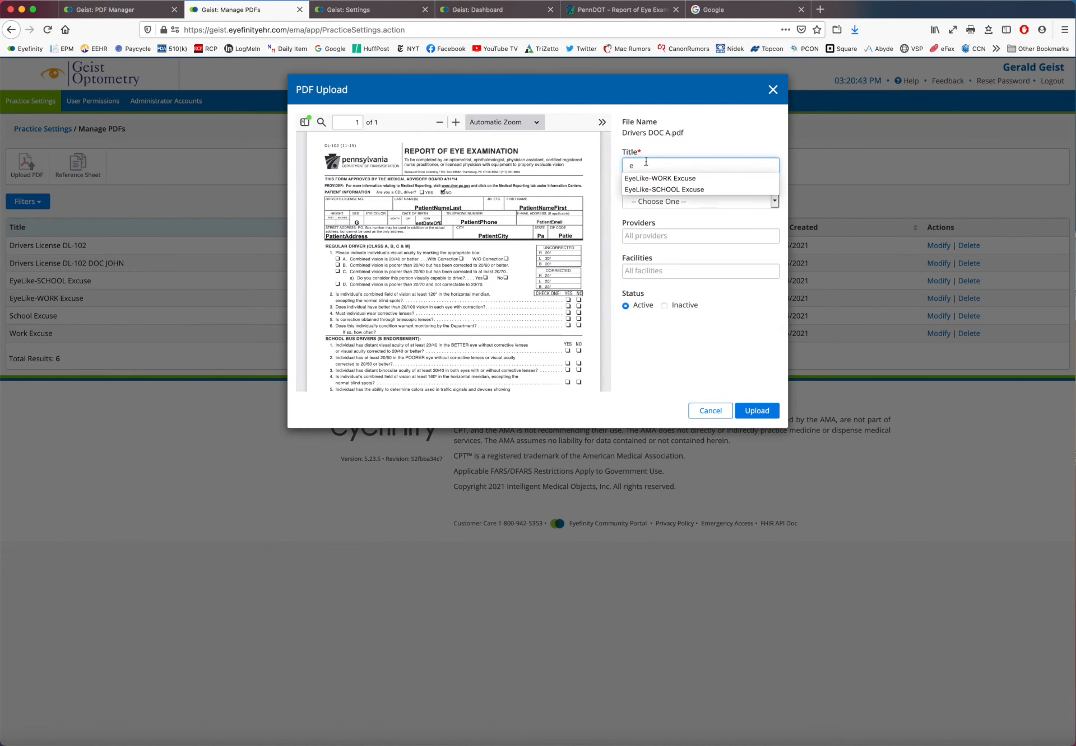
click(663, 180)
click(679, 165)
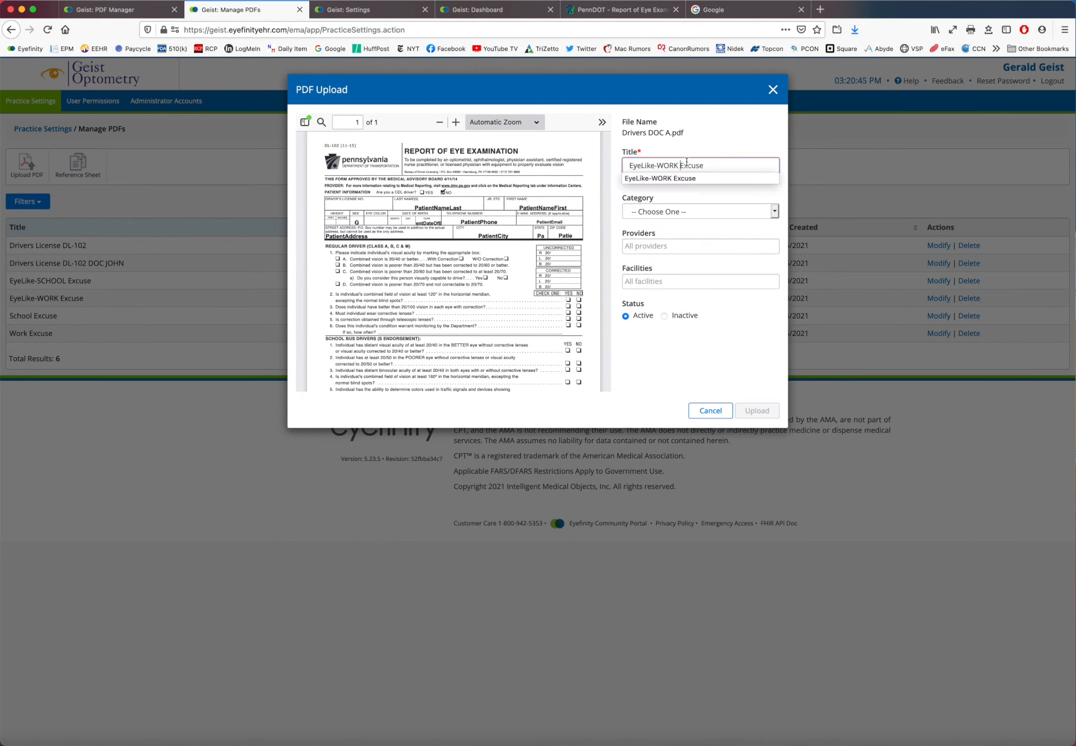
key(BackSpace)
key(BackSpace)
key(BackSpace)
key(BackSpace)
key(BackSpace)
key(BackSpace)
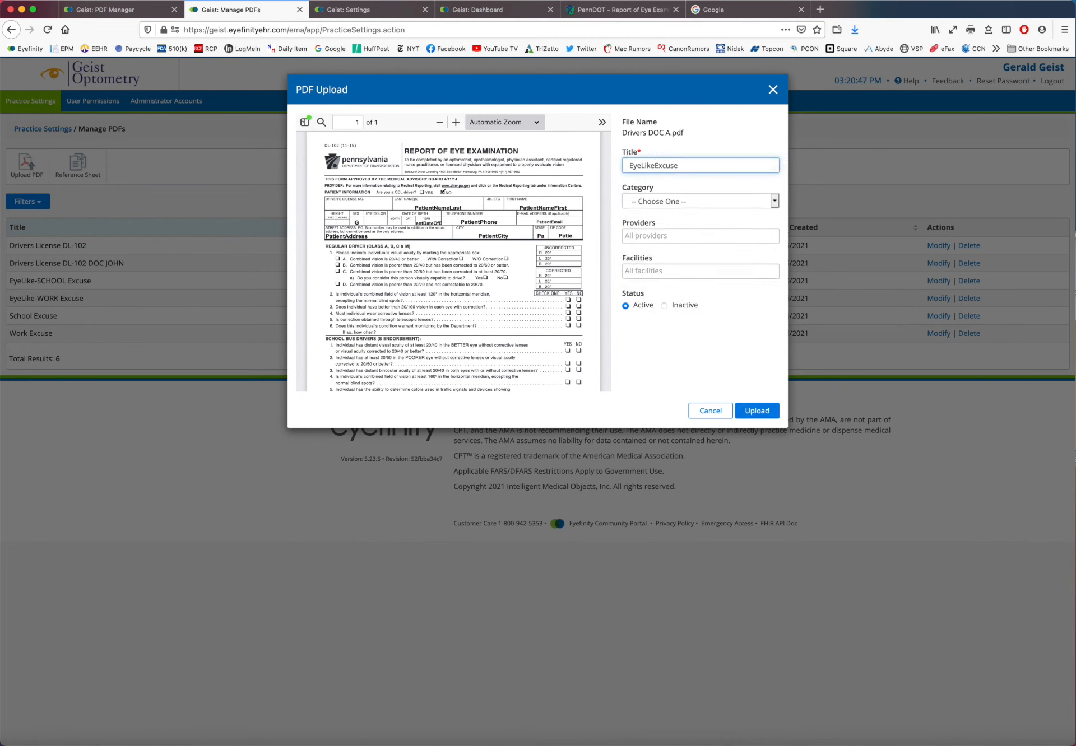
text(DRIVE)
click(775, 201)
click(684, 289)
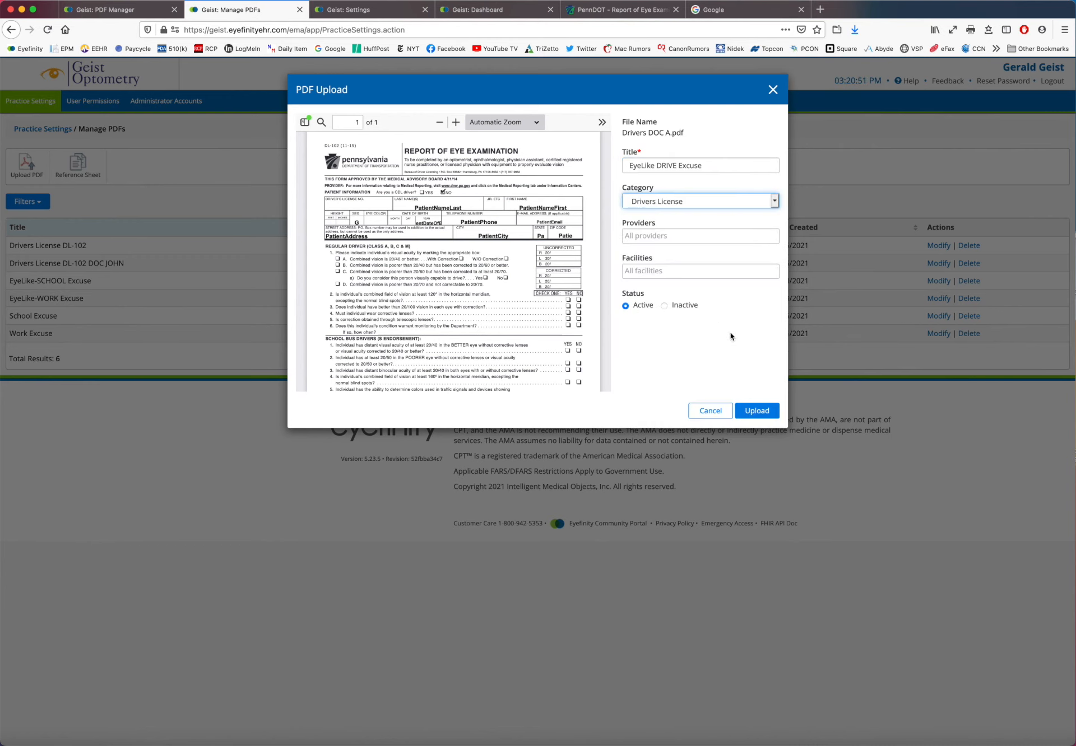
click(753, 412)
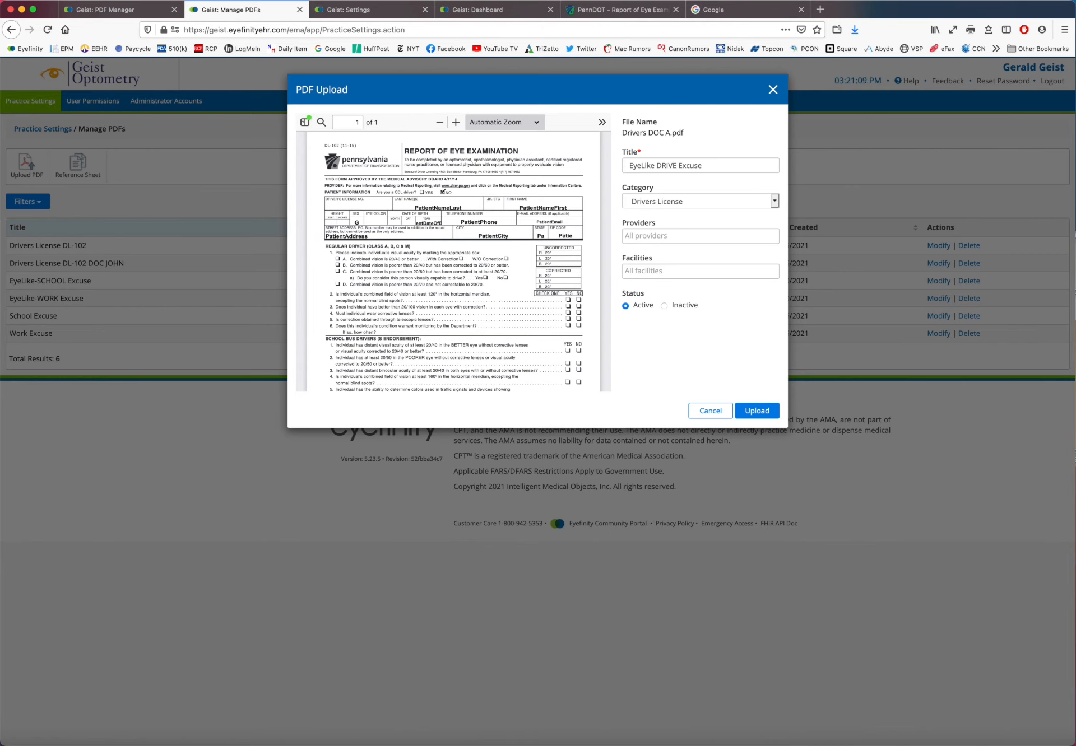
- Select the 'test, test' search text on the Google tab, then close the upload to show the new entry
click(713, 9)
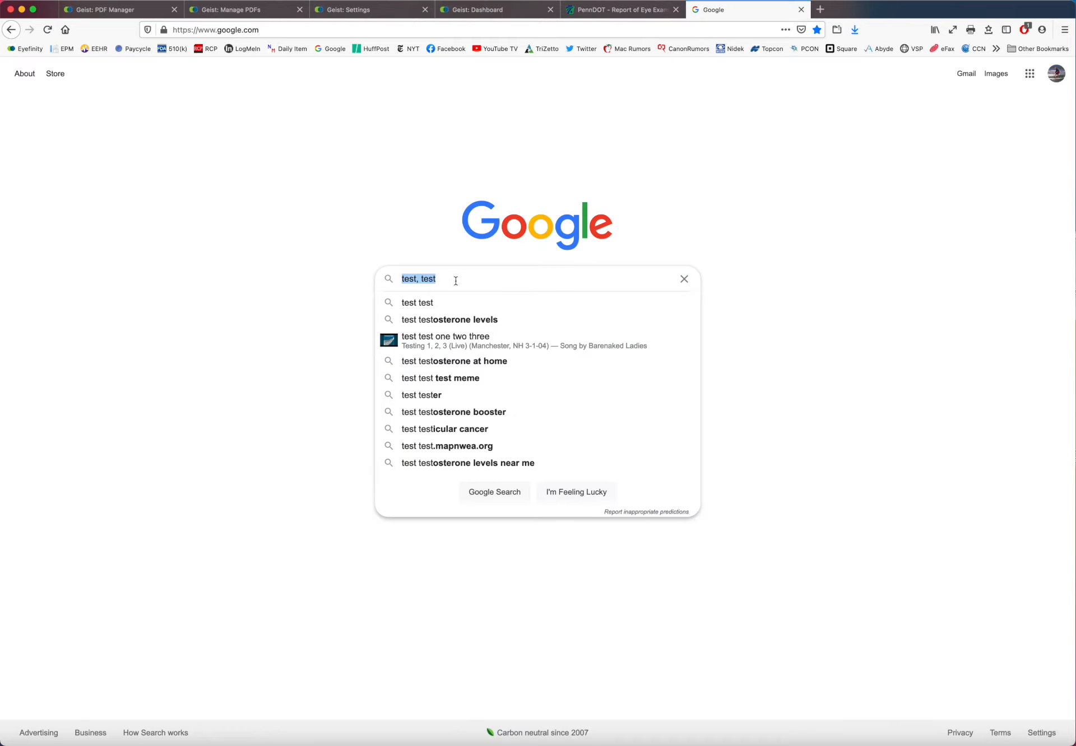
drag(454, 279, 399, 282)
click(246, 14)
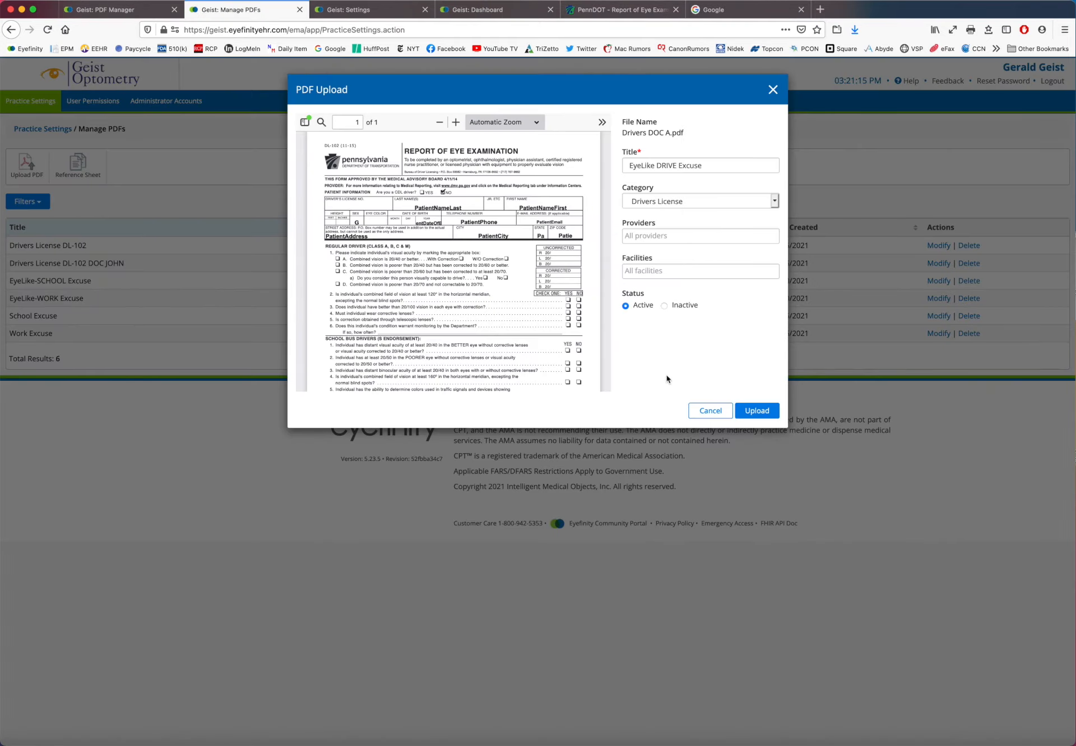
key(Return)
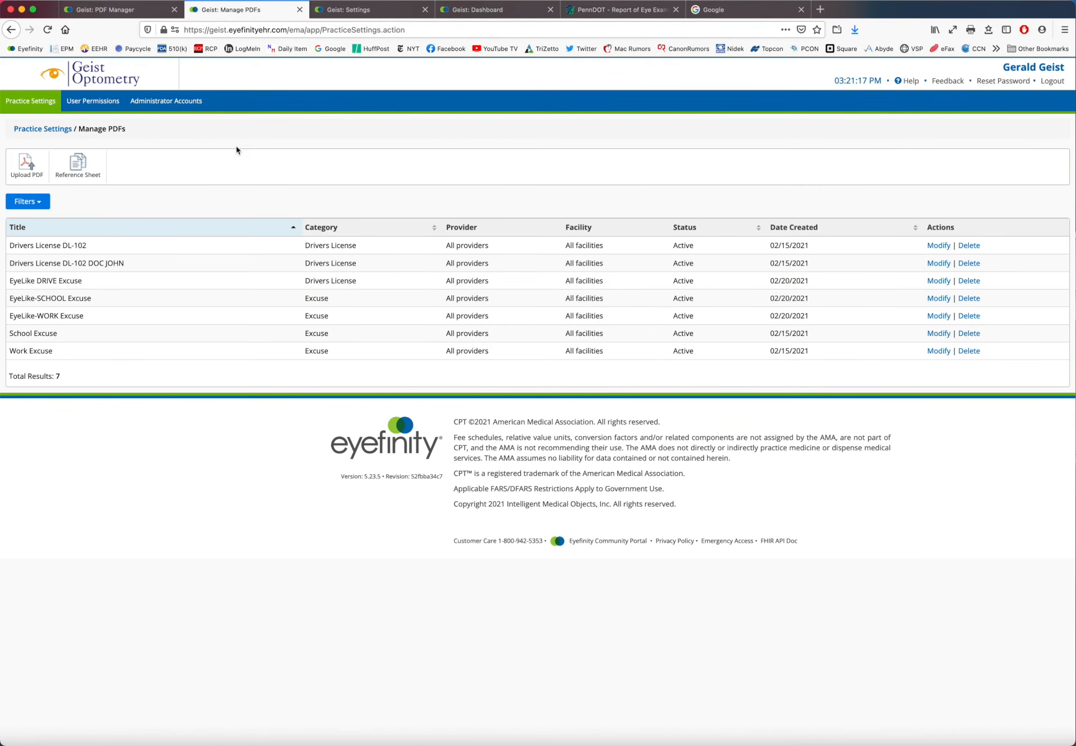
- Log out and sign back in with the saved doctor credentials
click(1052, 81)
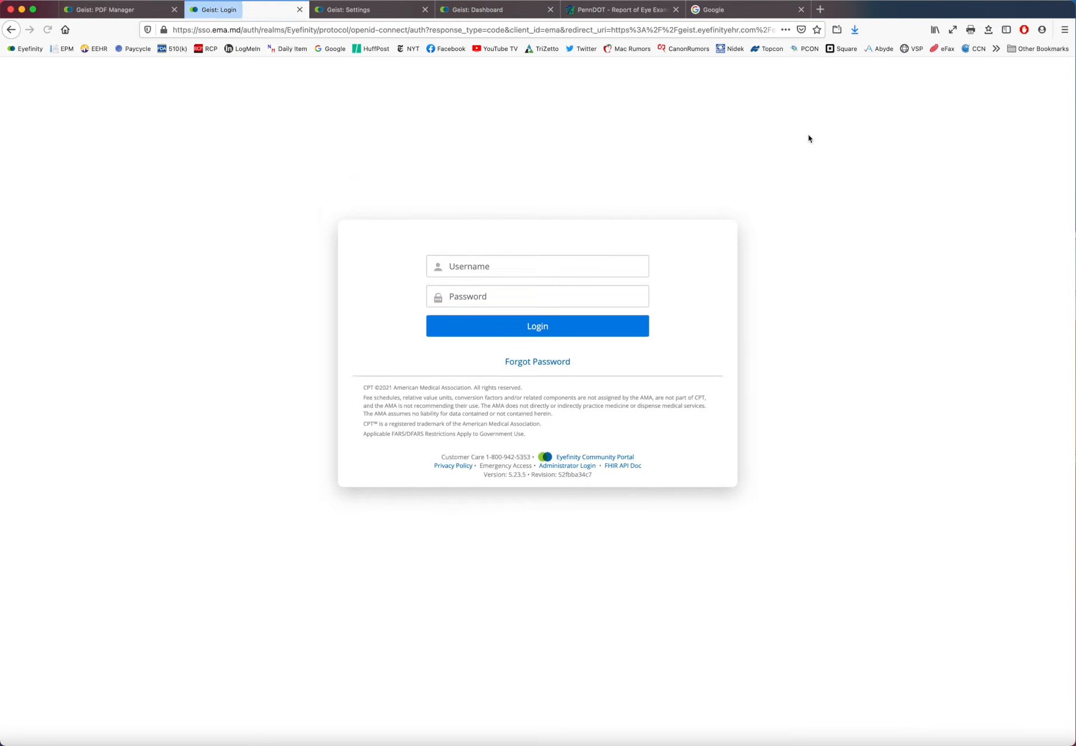
click(519, 296)
click(471, 338)
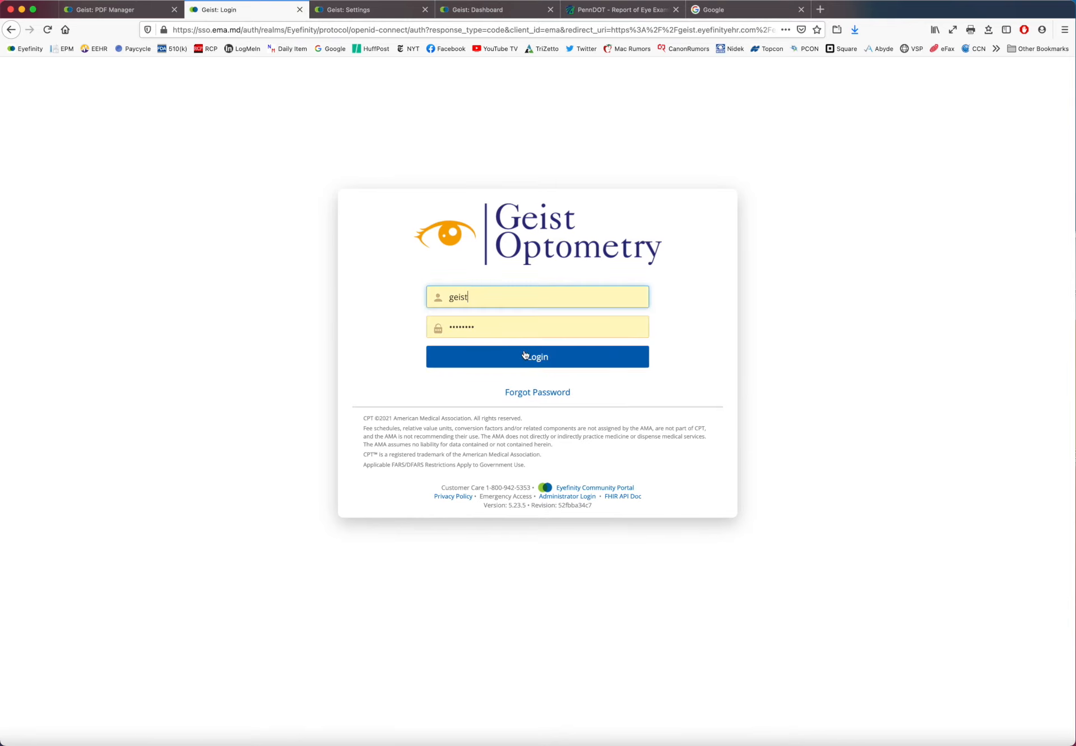
click(527, 356)
- Search 'test, test', open the Feb 20 2021 visit, and open its PDF Manager
click(295, 74)
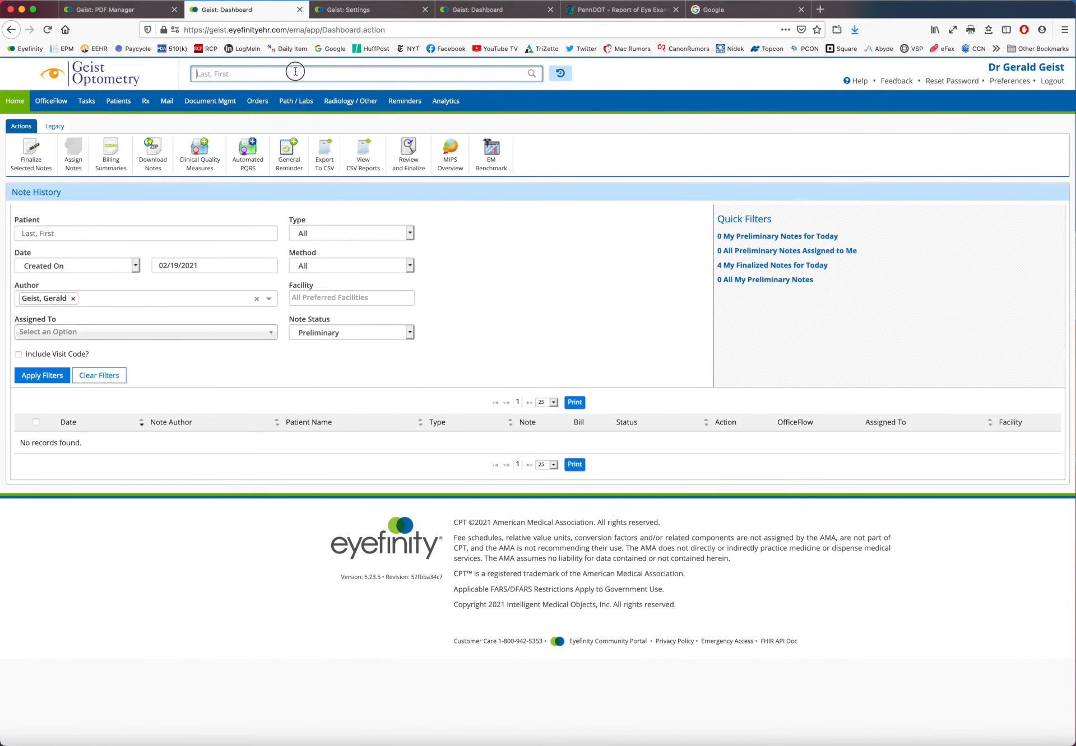
text(test, test)
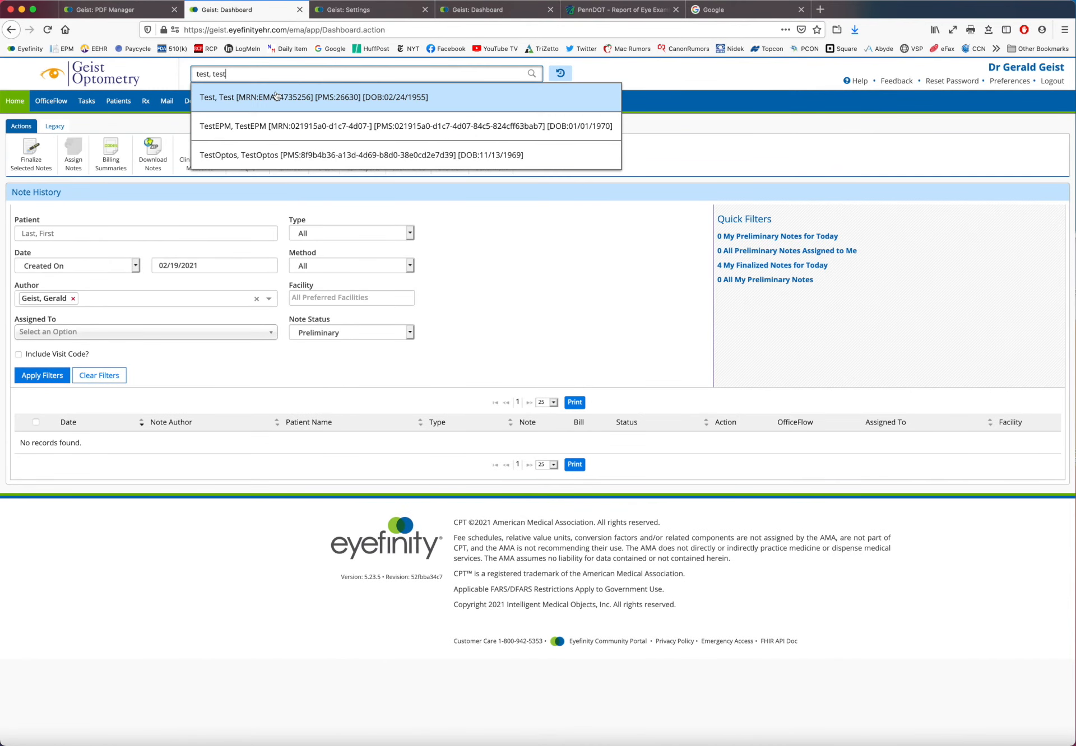
key(Return)
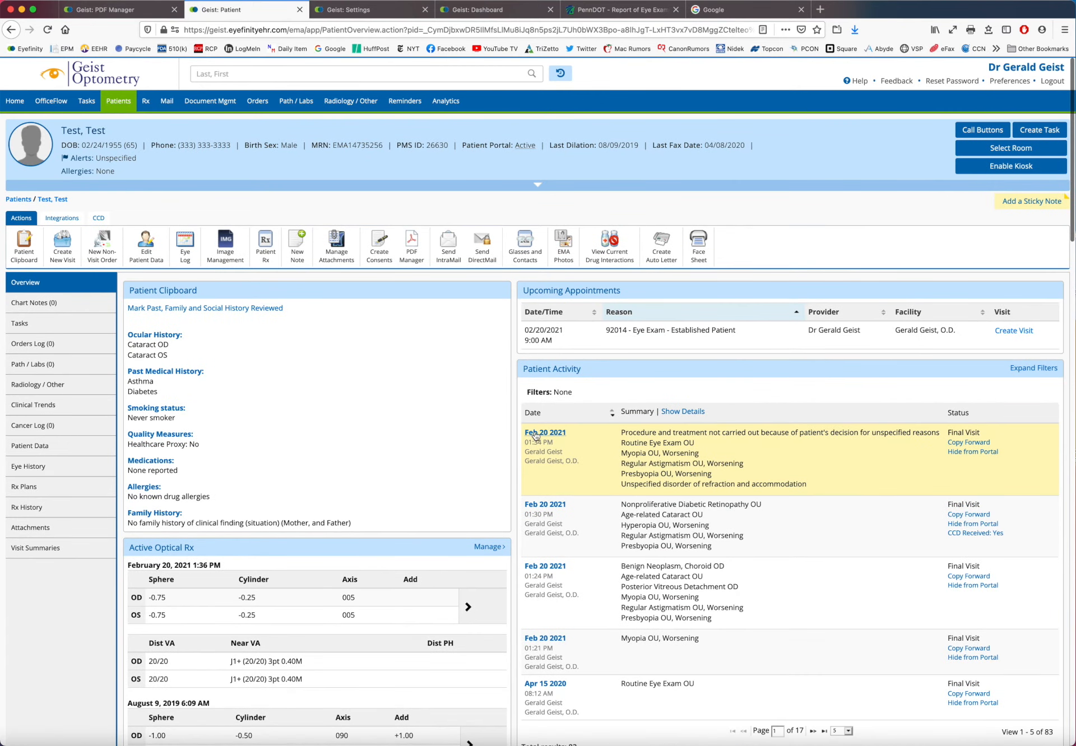
click(534, 432)
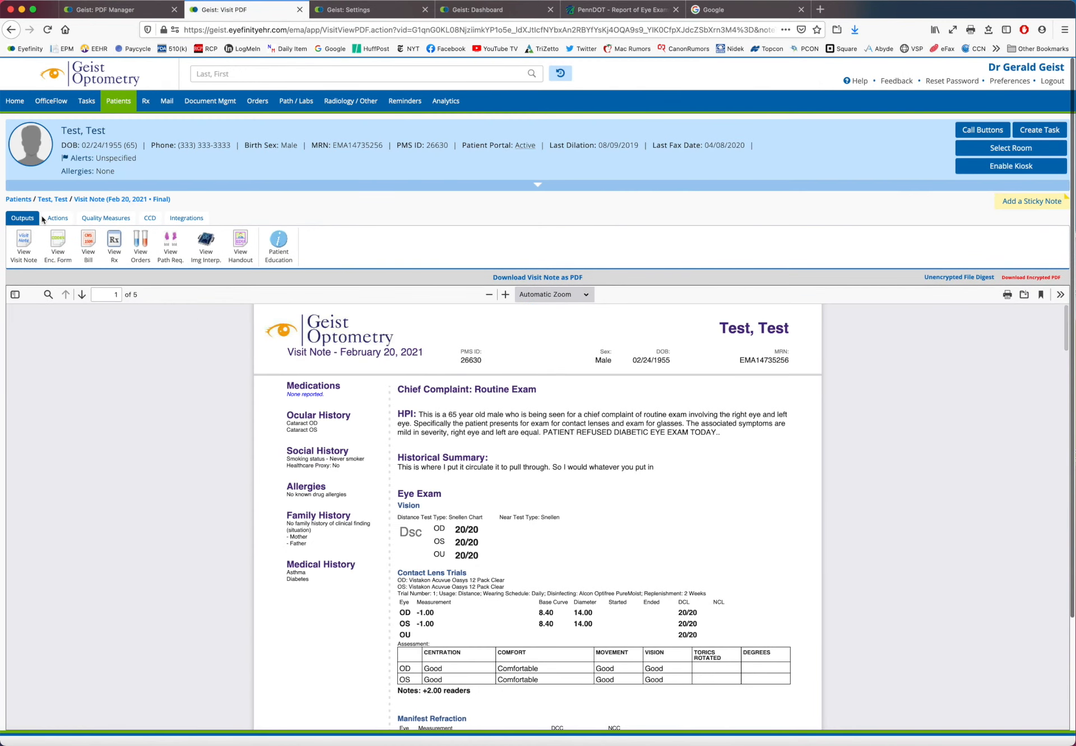
click(57, 218)
click(113, 249)
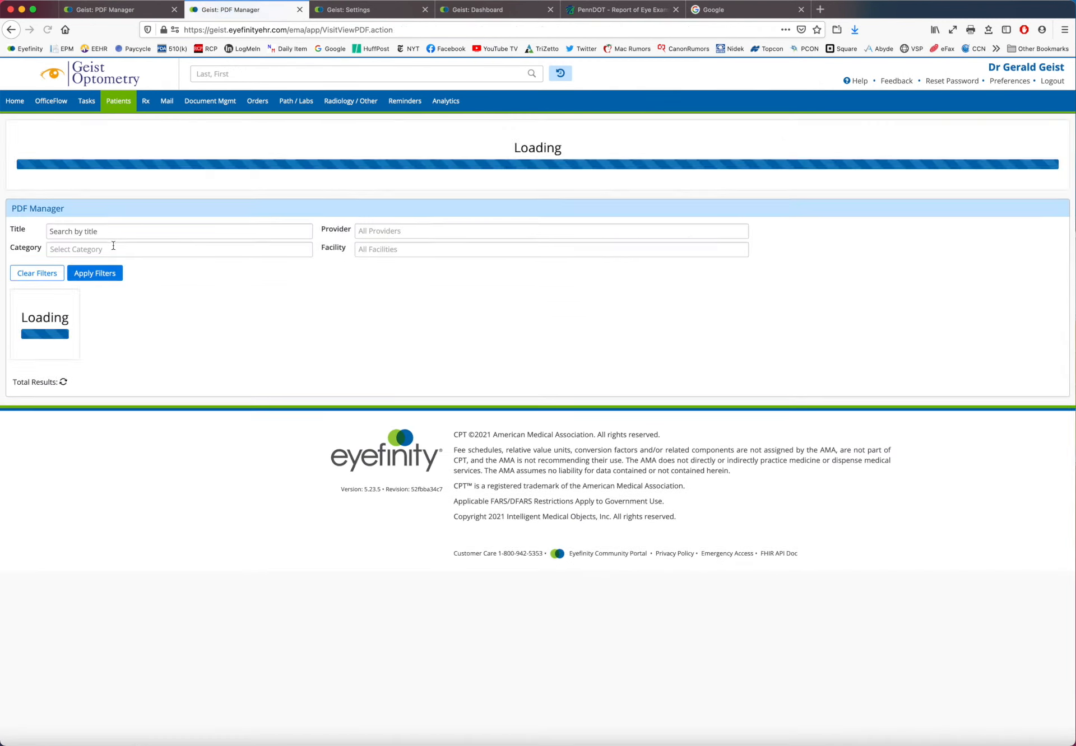
- Open the EyeLike DRIVE Excuse form and check option A with correction
click(81, 367)
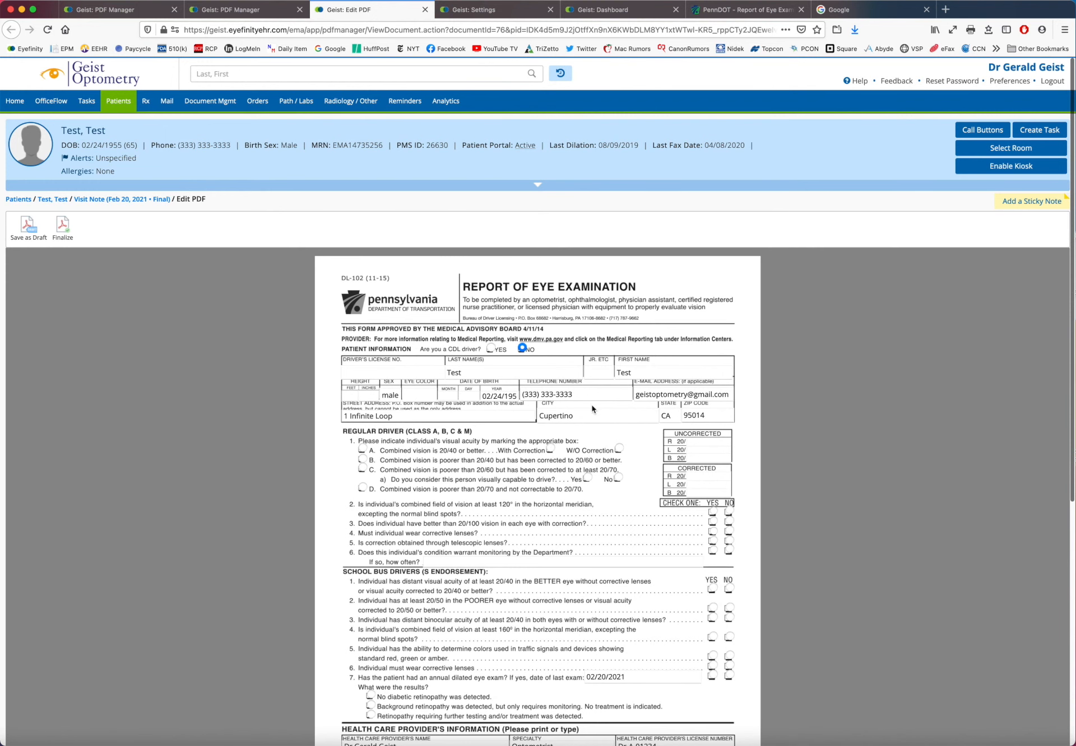
scroll(582, 404, down, 3)
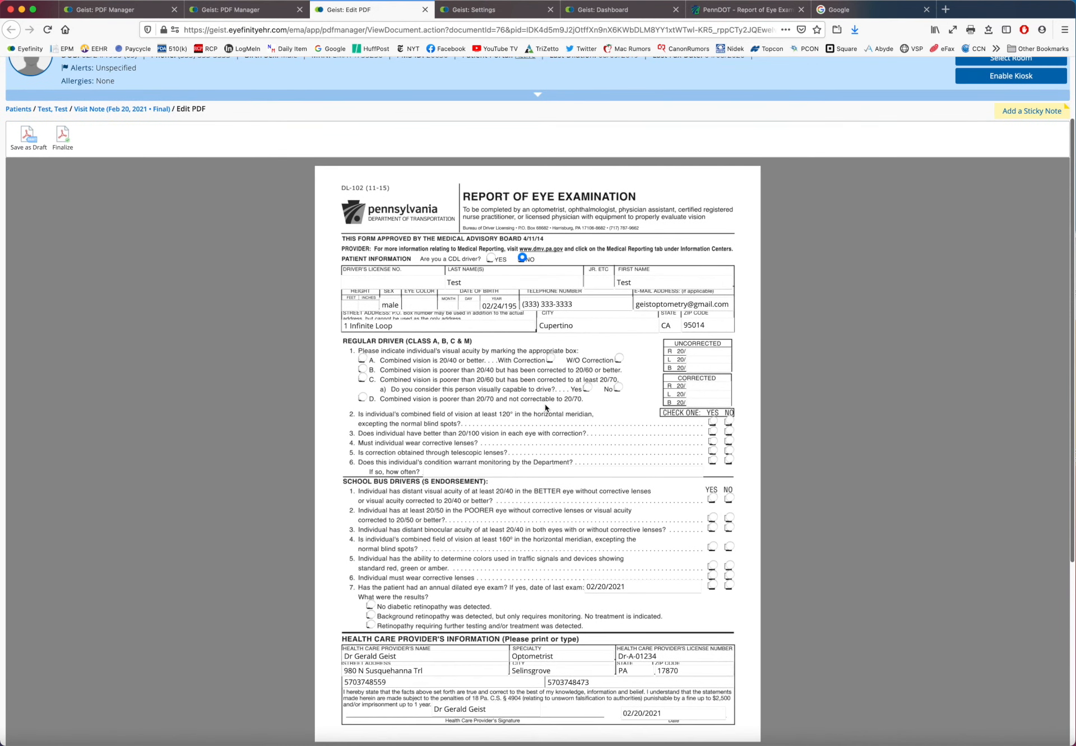
click(362, 360)
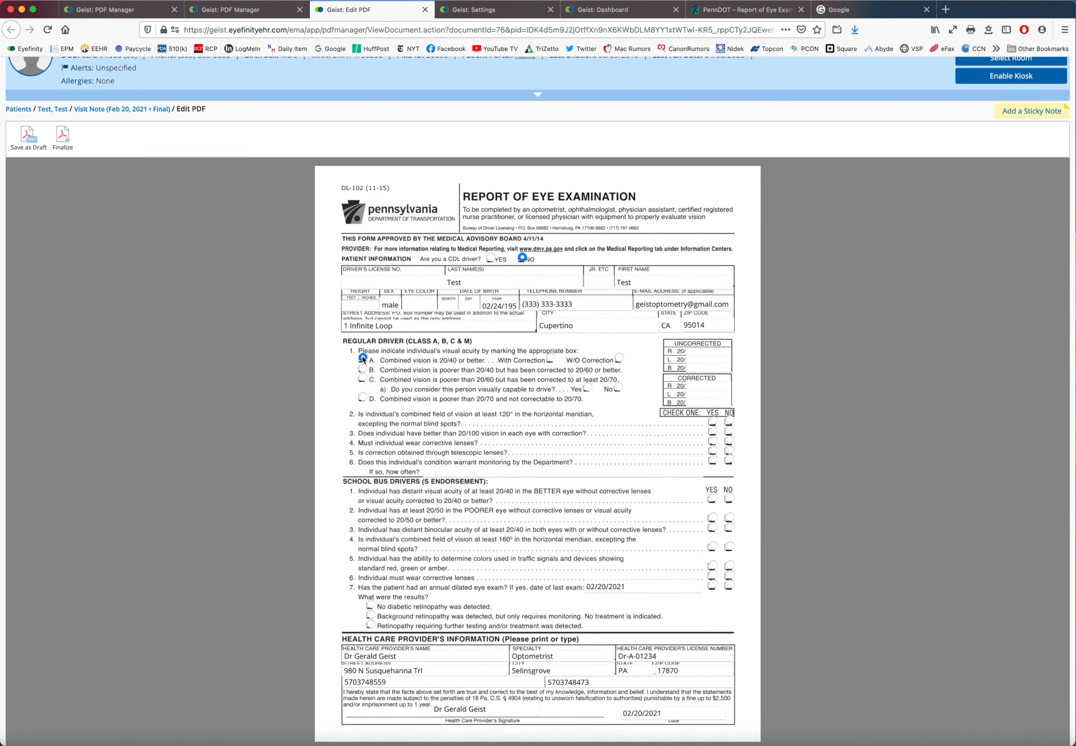
click(551, 360)
- Enter uncorrected acuity 20/200 and corrected acuity 20/20
click(695, 353)
key(Tab)
text(200)
key(Tab)
text(200)
key(Tab)
text(20)
key(Tab)
text(2)
key(BackSpace)
key(Tab)
text(20)
key(Tab)
- Answer YES to questions 2–4 and NO to questions 5–6
click(713, 420)
click(713, 431)
click(712, 441)
click(729, 450)
click(729, 459)
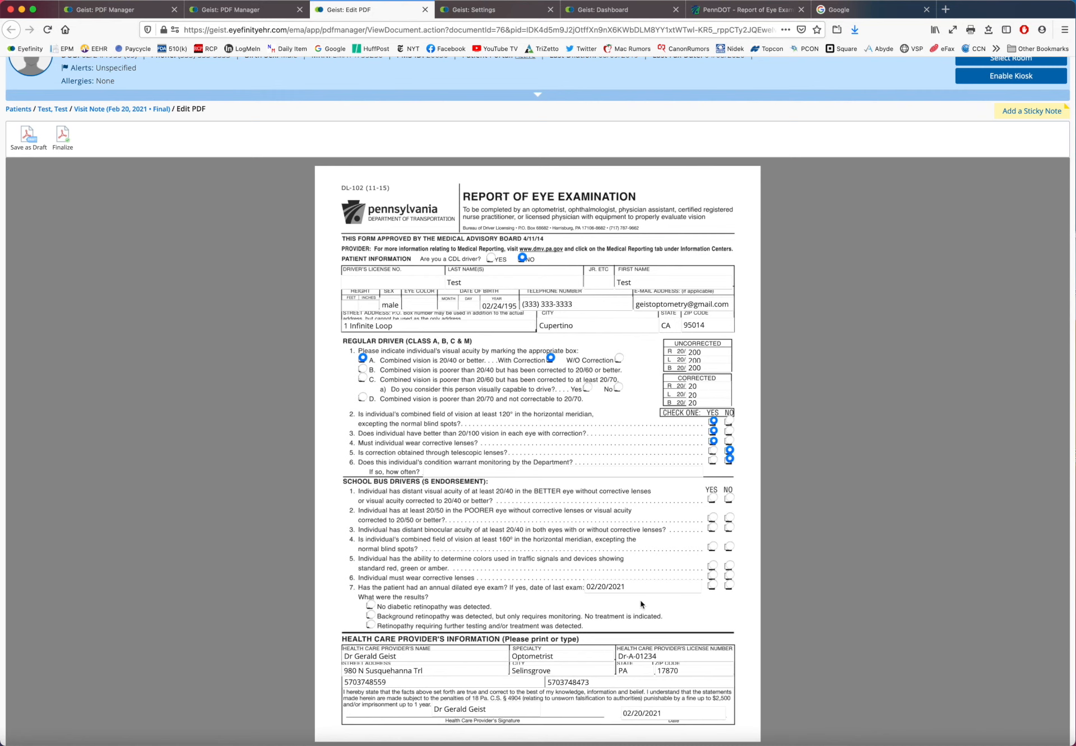
scroll(607, 679, up, 1)
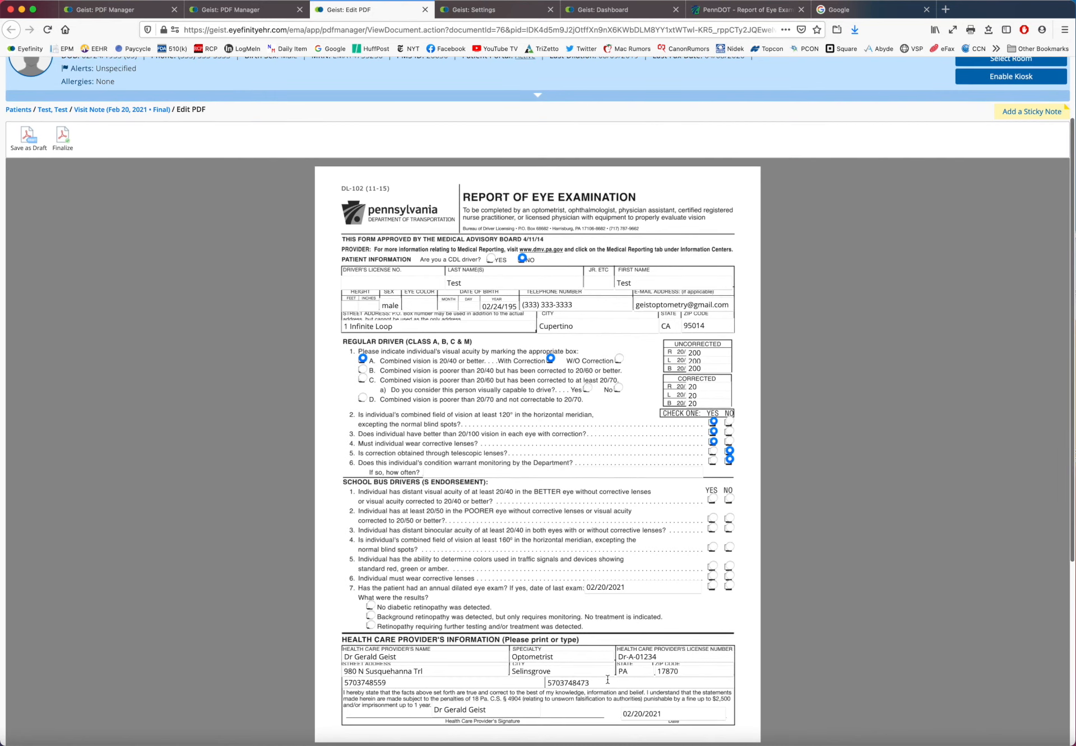
- Finalize the DL-102 form as a PDF and view it from the patient's Attachments
click(64, 140)
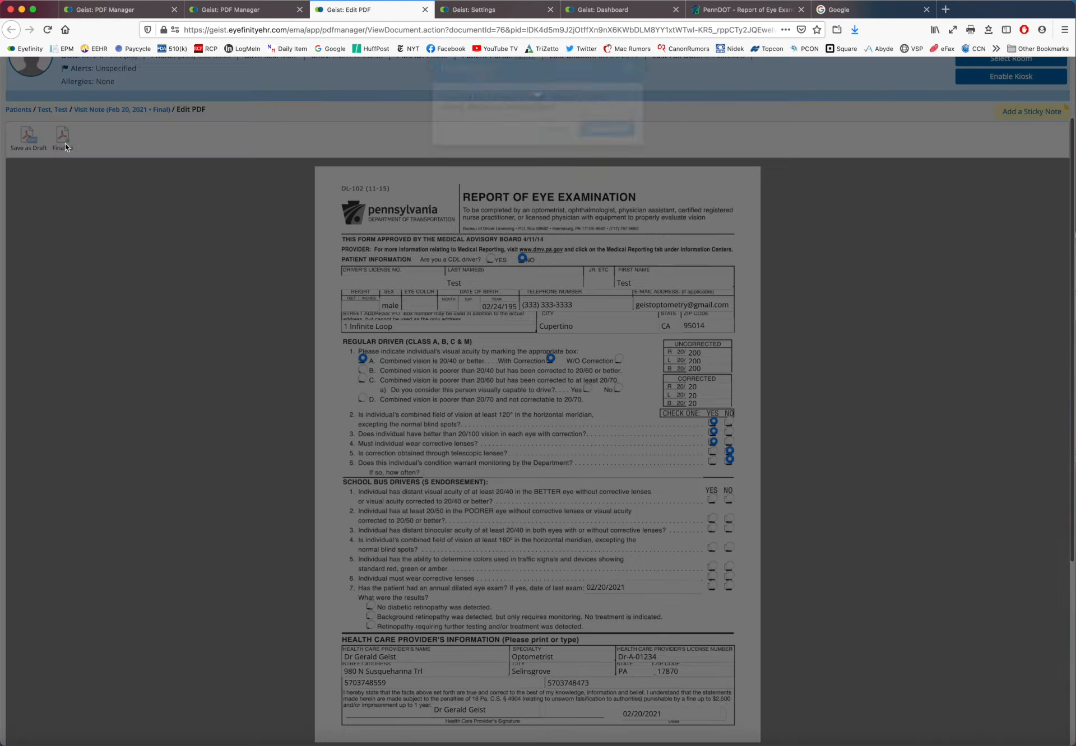
click(607, 150)
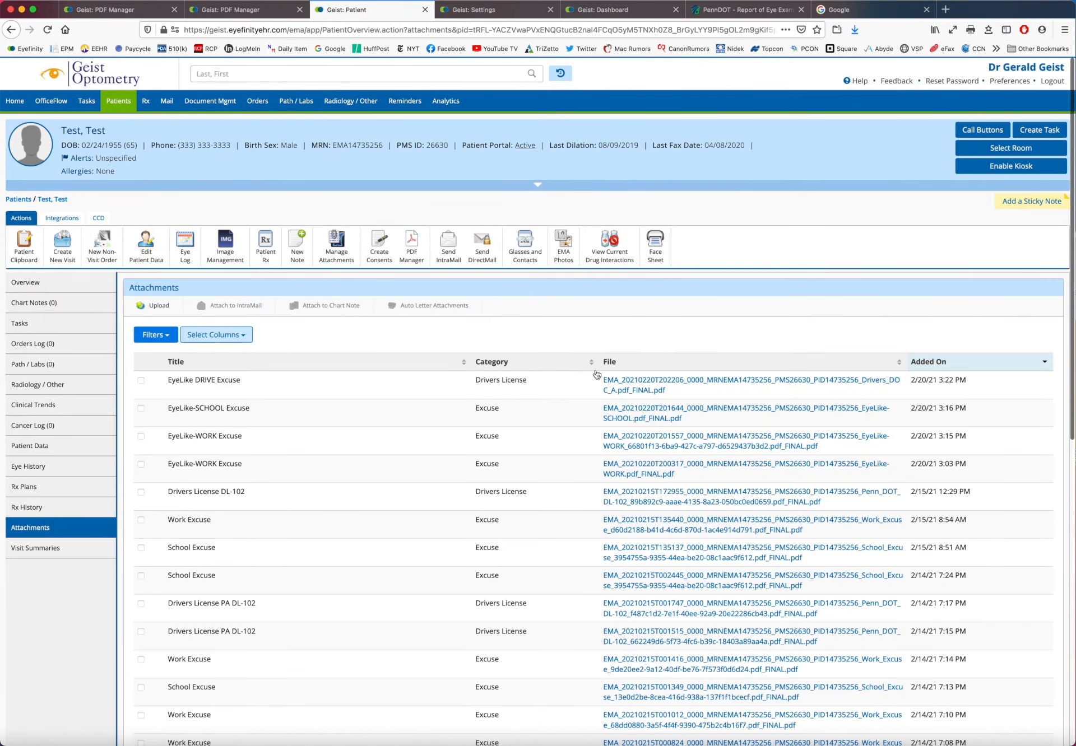
click(622, 380)
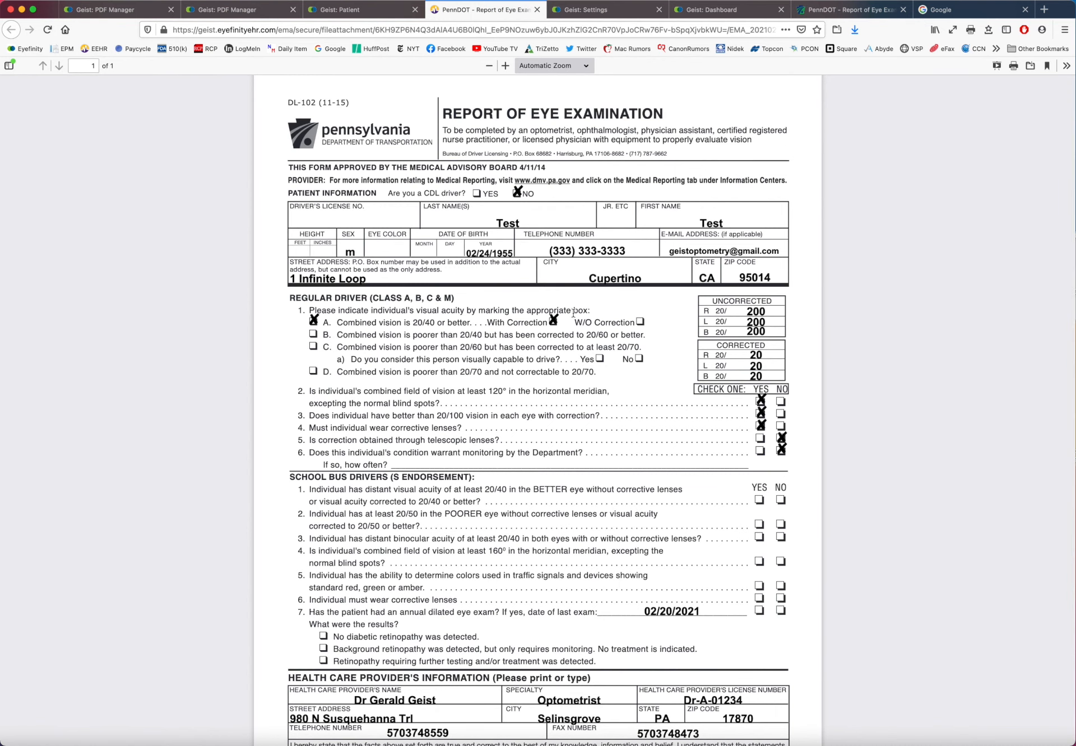
scroll(515, 373, down, 3)
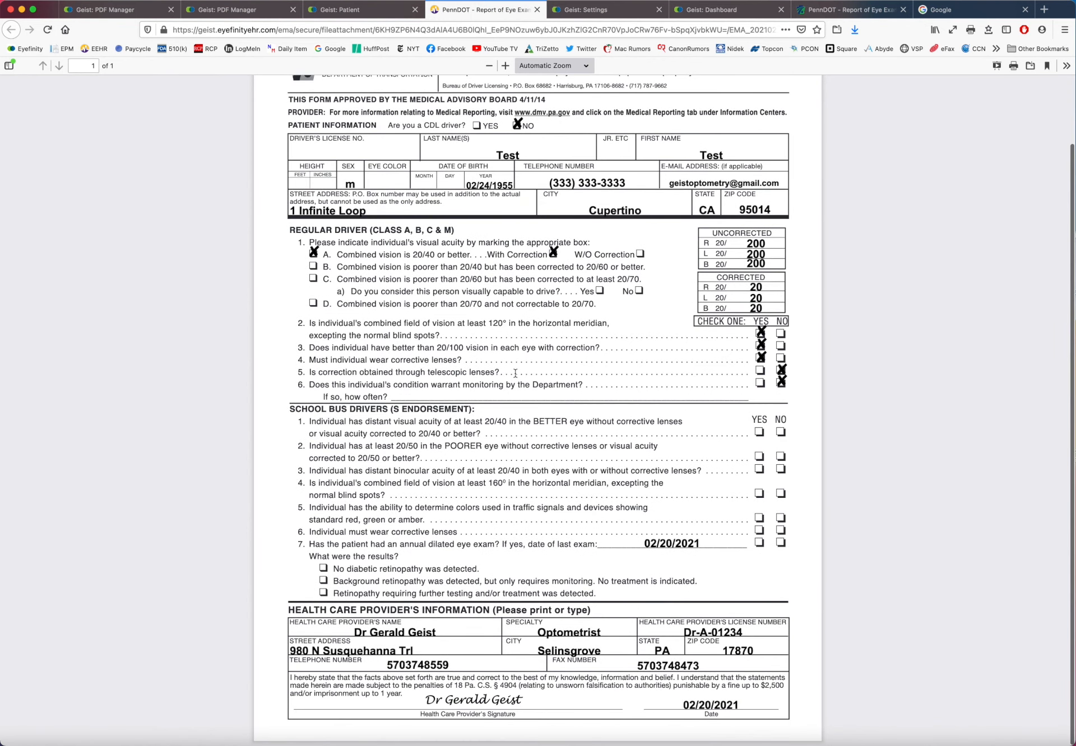
scroll(515, 374, up, 3)
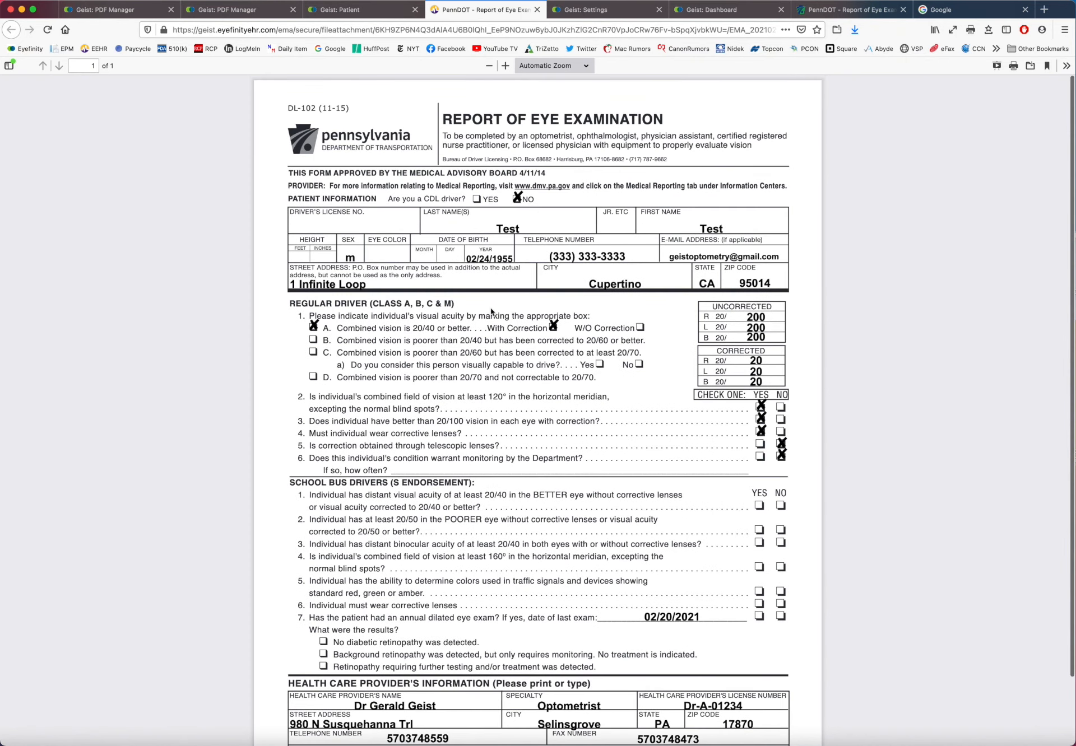